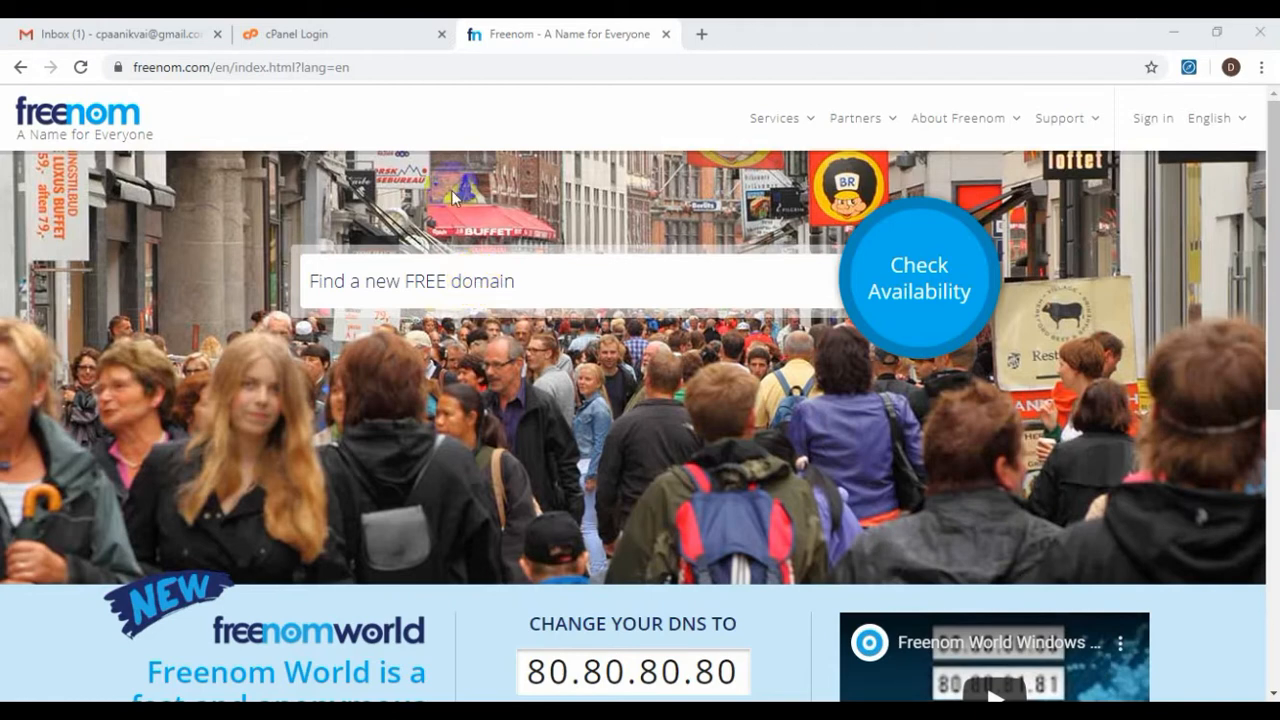
Reload the Freenom home page by removing the page path from the address
drag(214, 66, 541, 69)
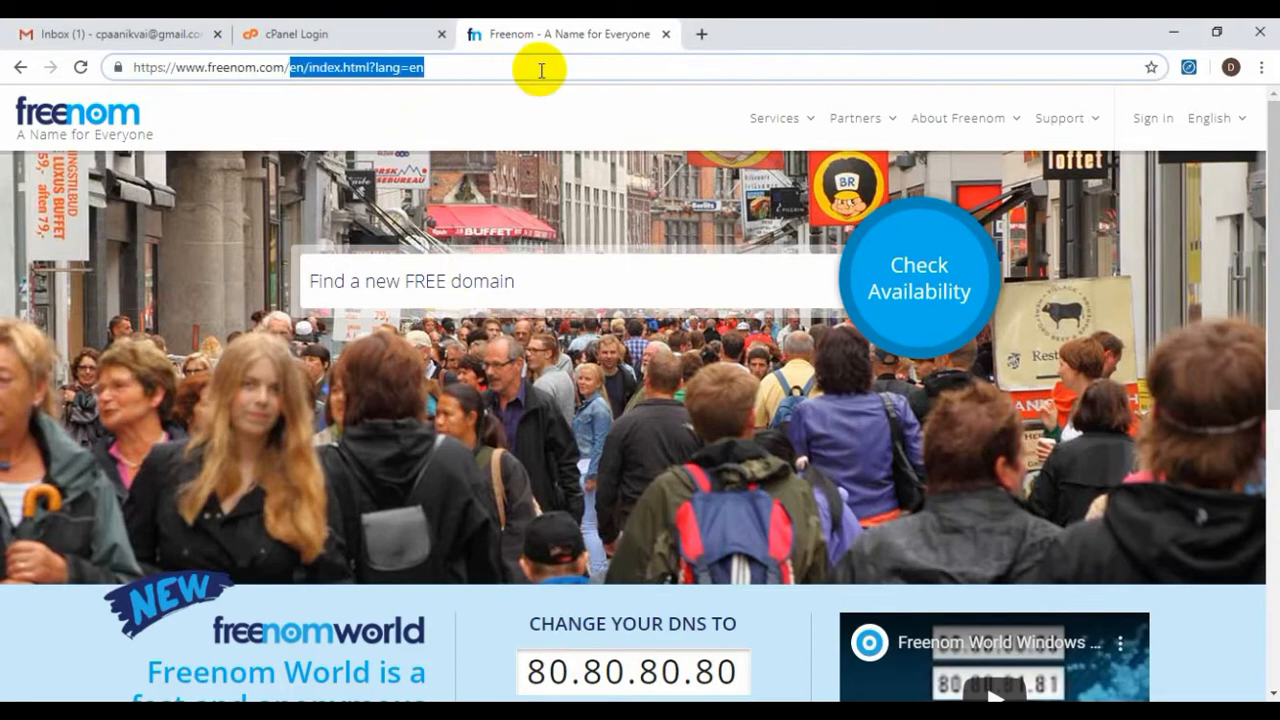
key(BackSpace)
key(Return)
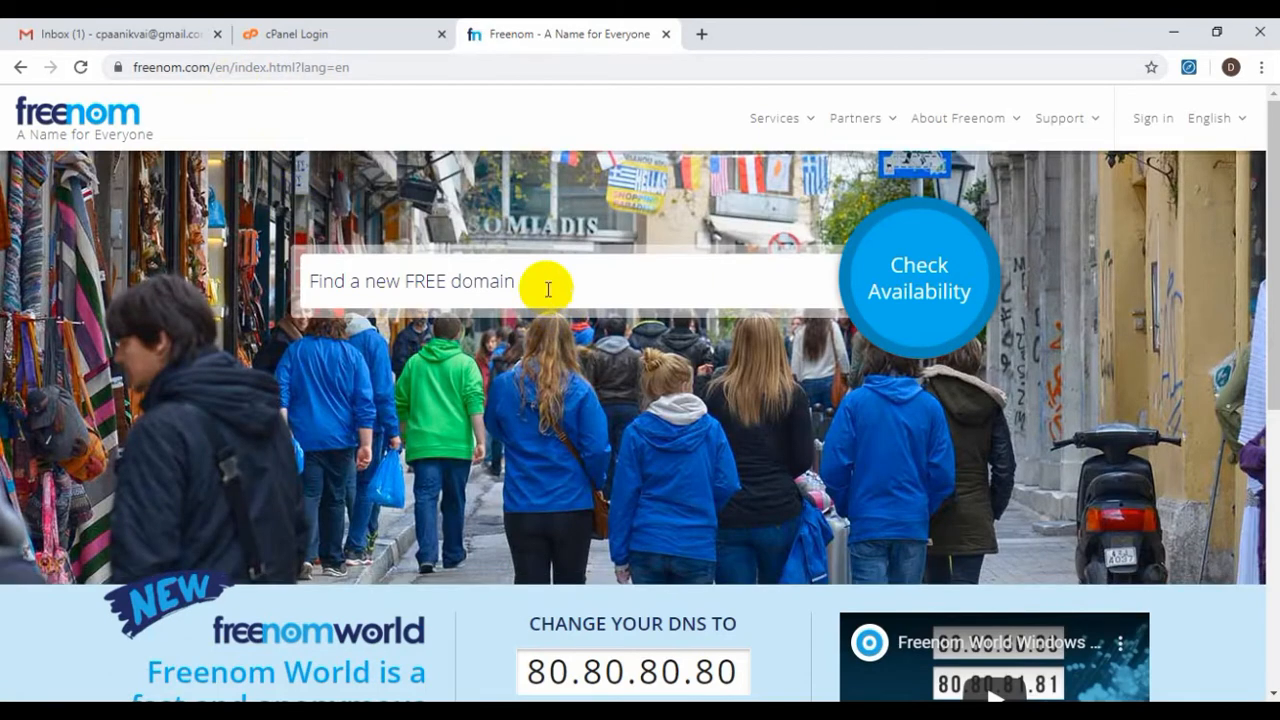
Search for free domains named amazongiftcard
click(546, 287)
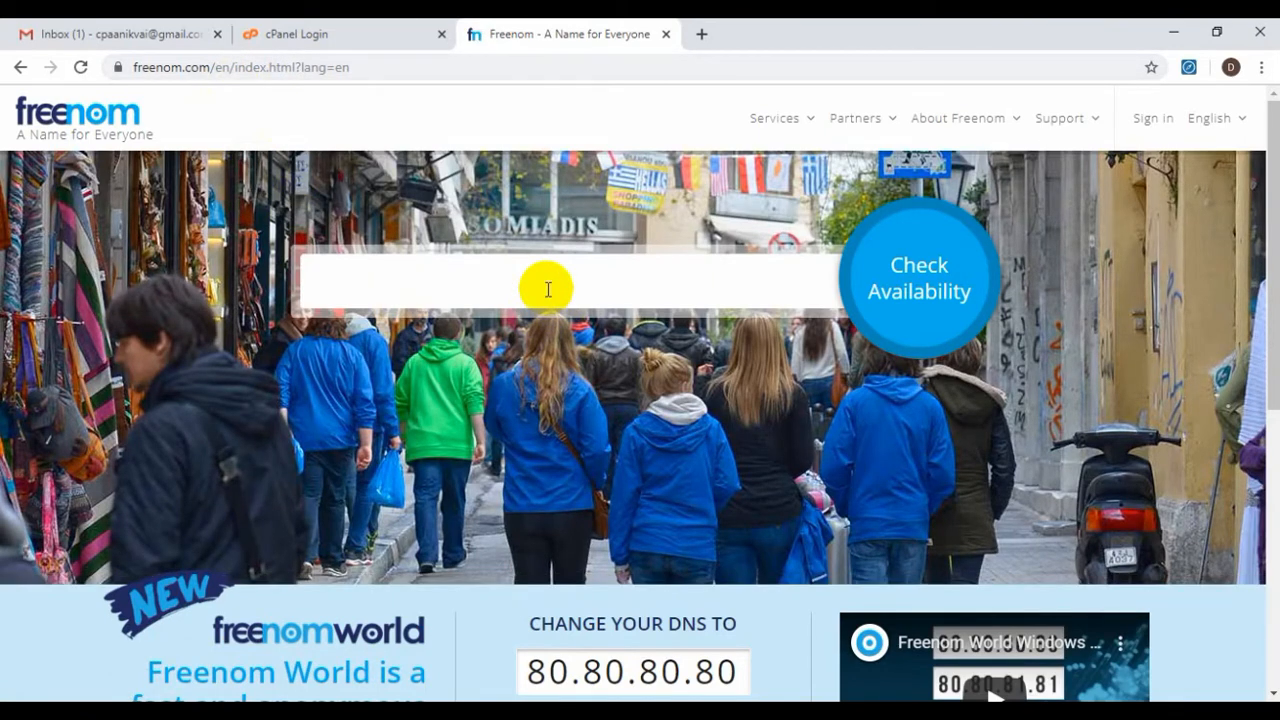
text(amazongiftcard)
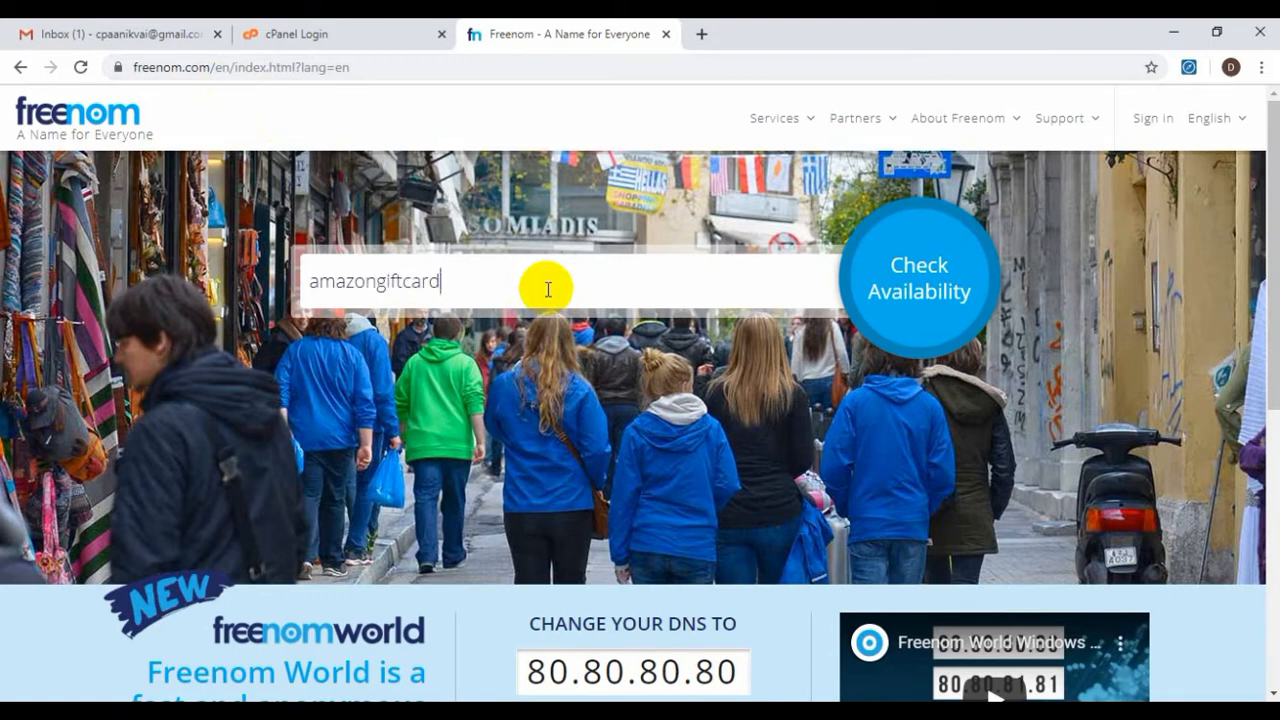
key(Return)
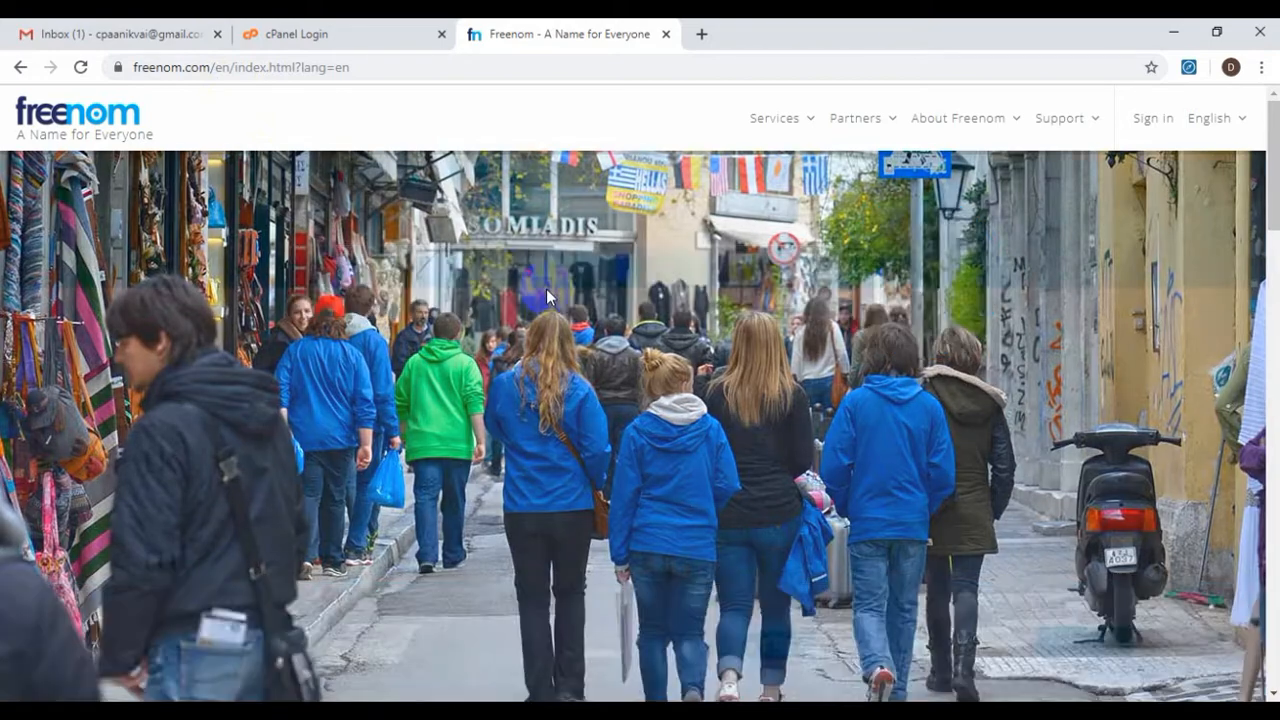
Review the amazongiftcard results, where only .ga is free at USD 0.00
scroll(475, 314, down, 2)
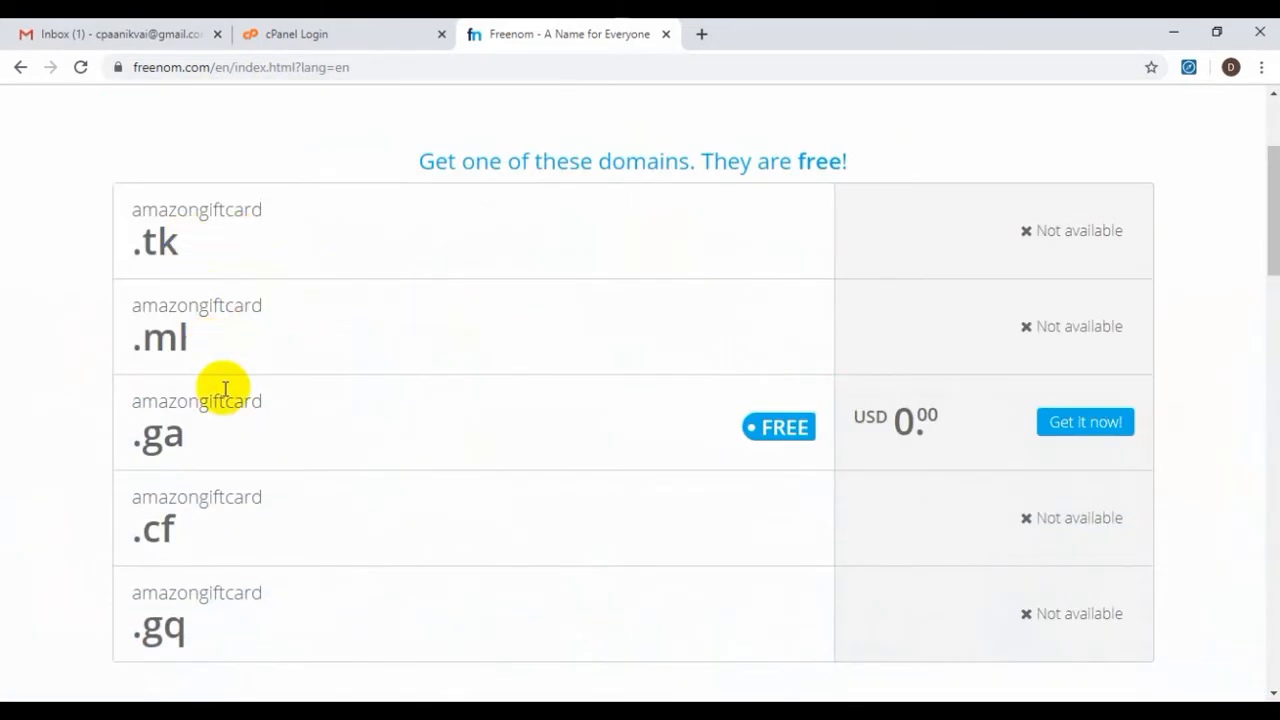
scroll(265, 423, down, 2)
scroll(265, 425, up, 2)
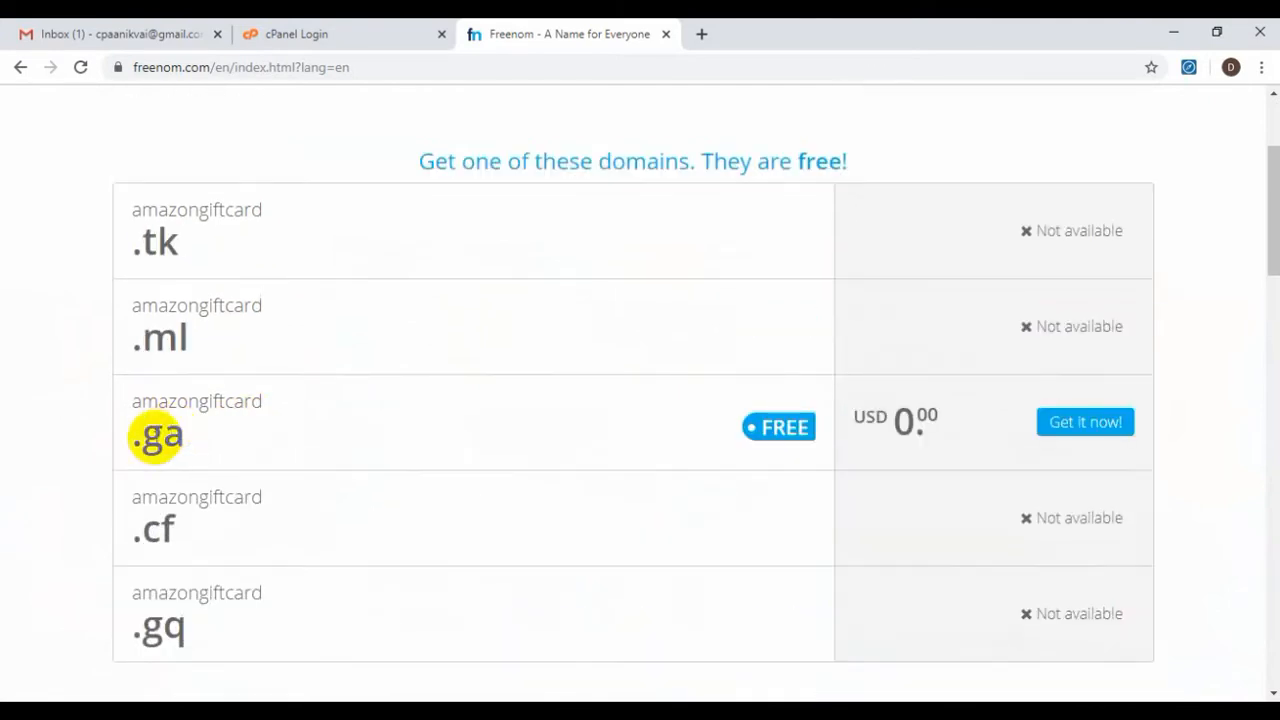
drag(193, 438, 137, 441)
click(76, 430)
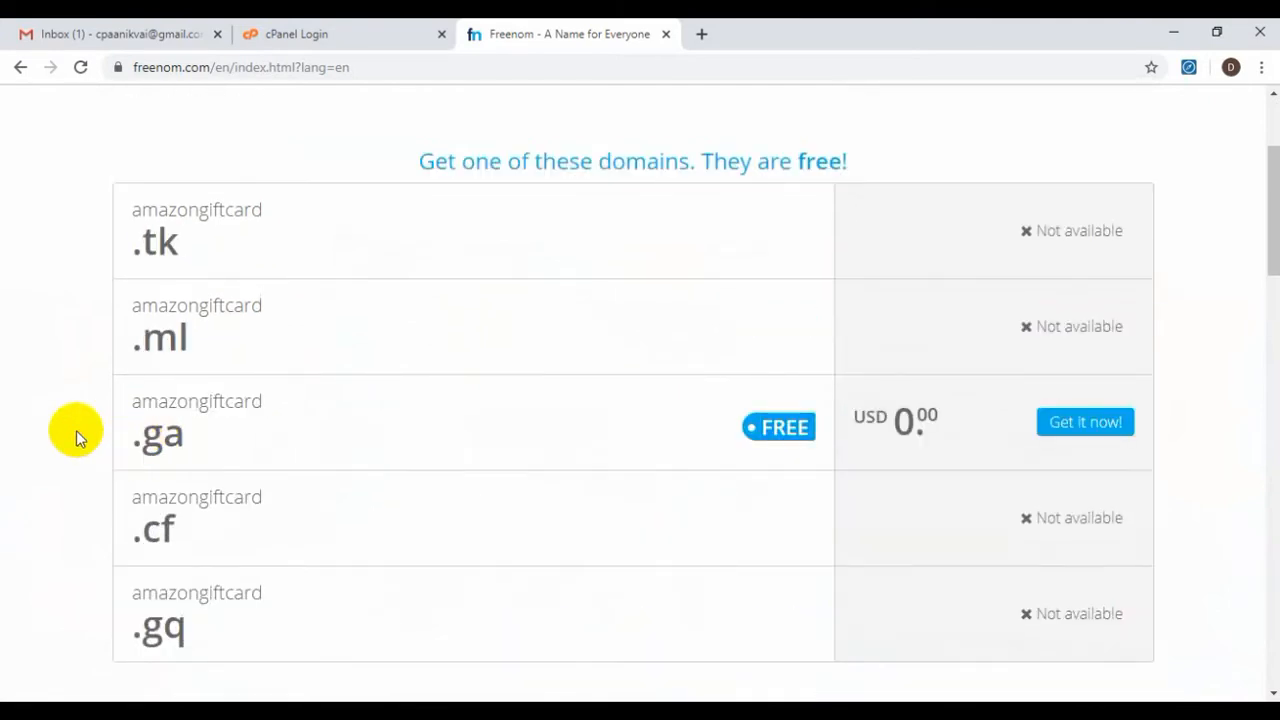
Refill the search box with amazongiftcard from the saved suggestions
scroll(180, 392, up, 3)
click(443, 220)
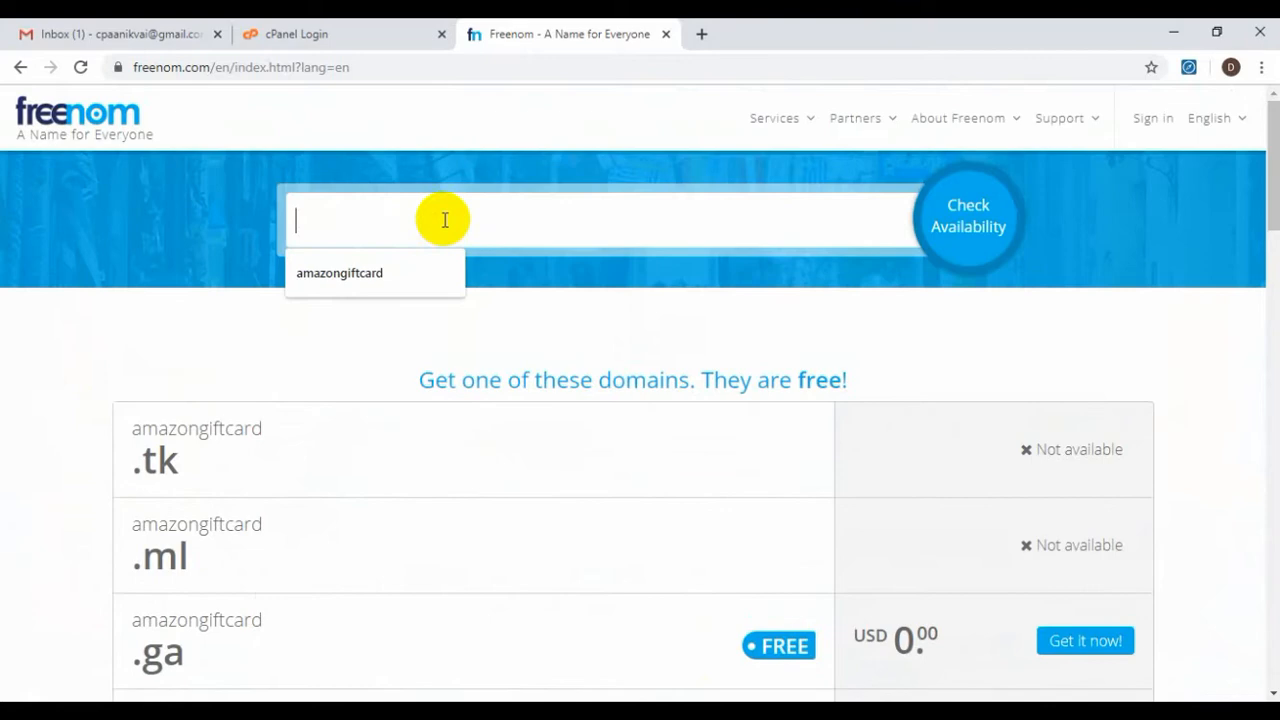
click(398, 278)
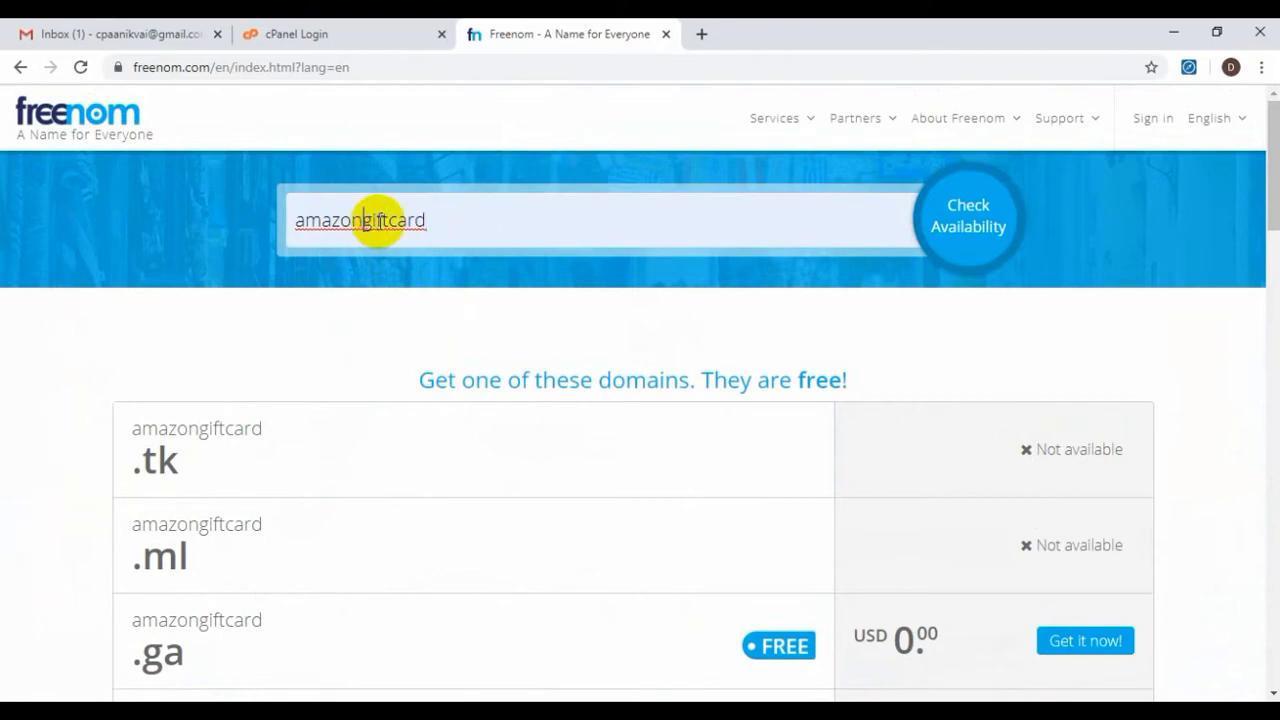
Check availability of amazonfreegiftcard, which has no free extensions
click(483, 220)
key(Left)
key(Left)
key(Left)
key(Left)
key(Left)
key(Left)
key(Left)
key(Left)
text(free)
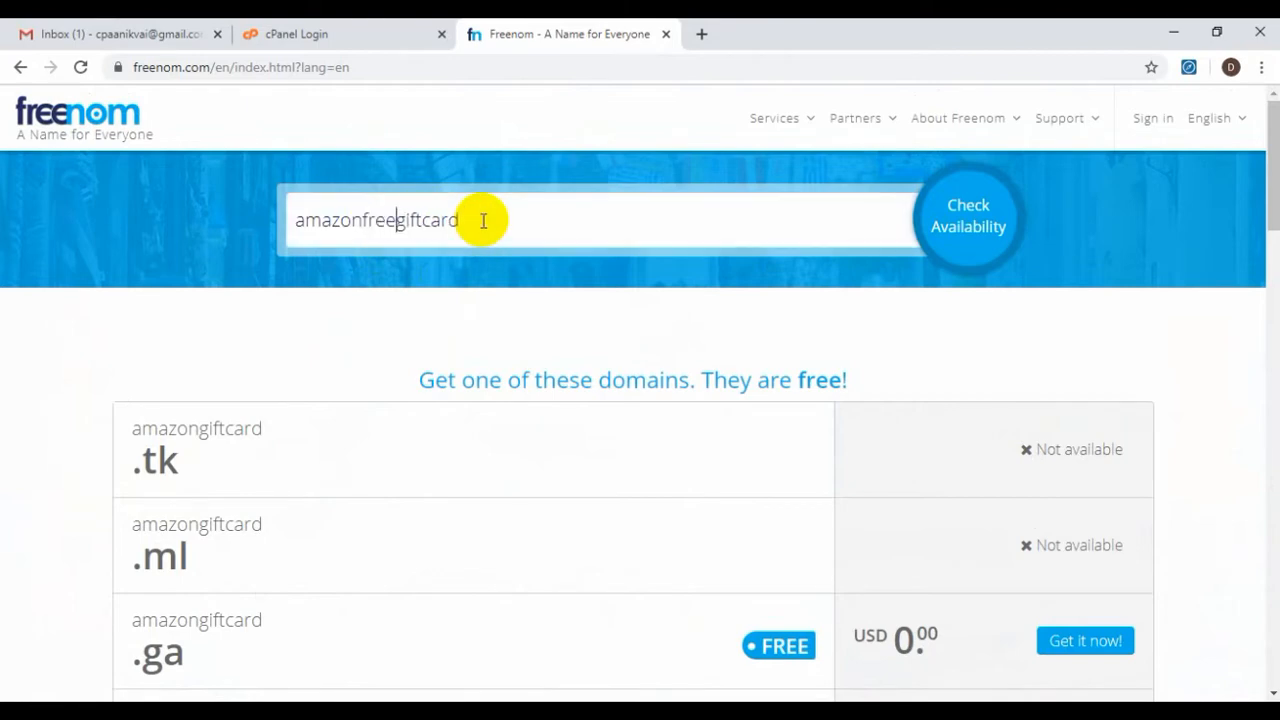
click(970, 213)
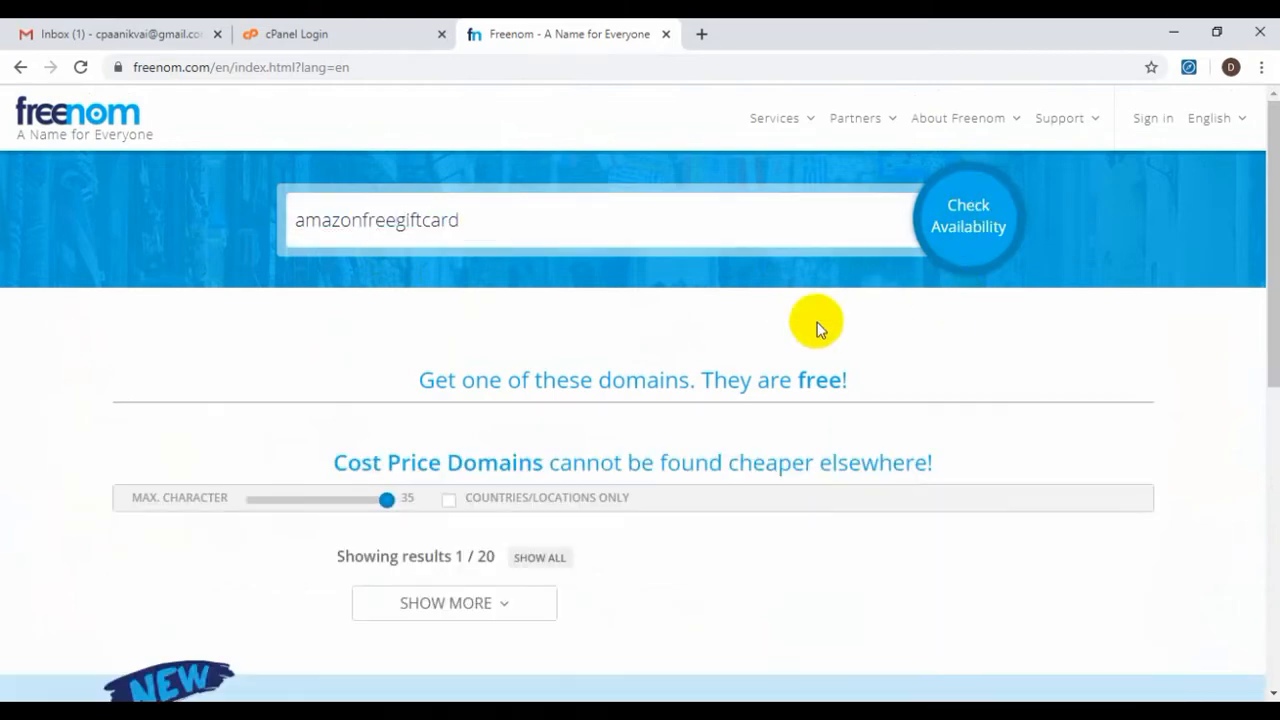
scroll(810, 325, down, 3)
scroll(795, 340, up, 3)
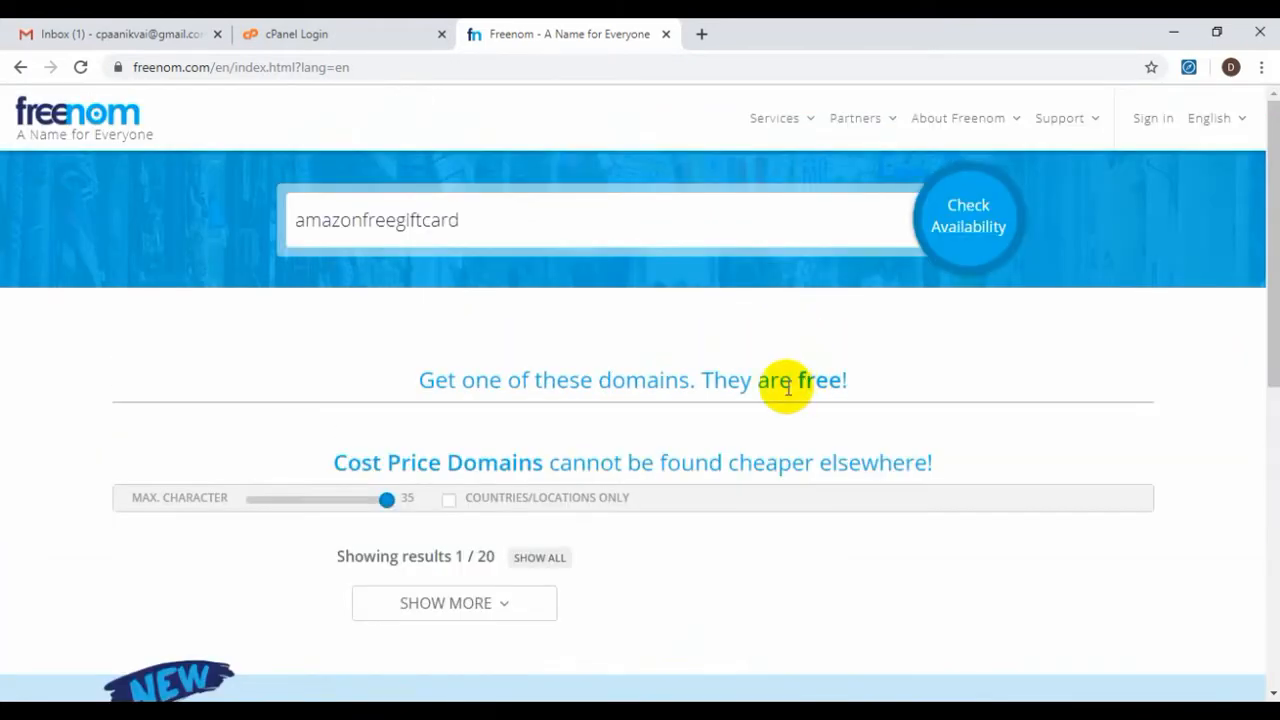
Rerun the amazongiftcard search from the suggestions, again showing .ga free
click(534, 220)
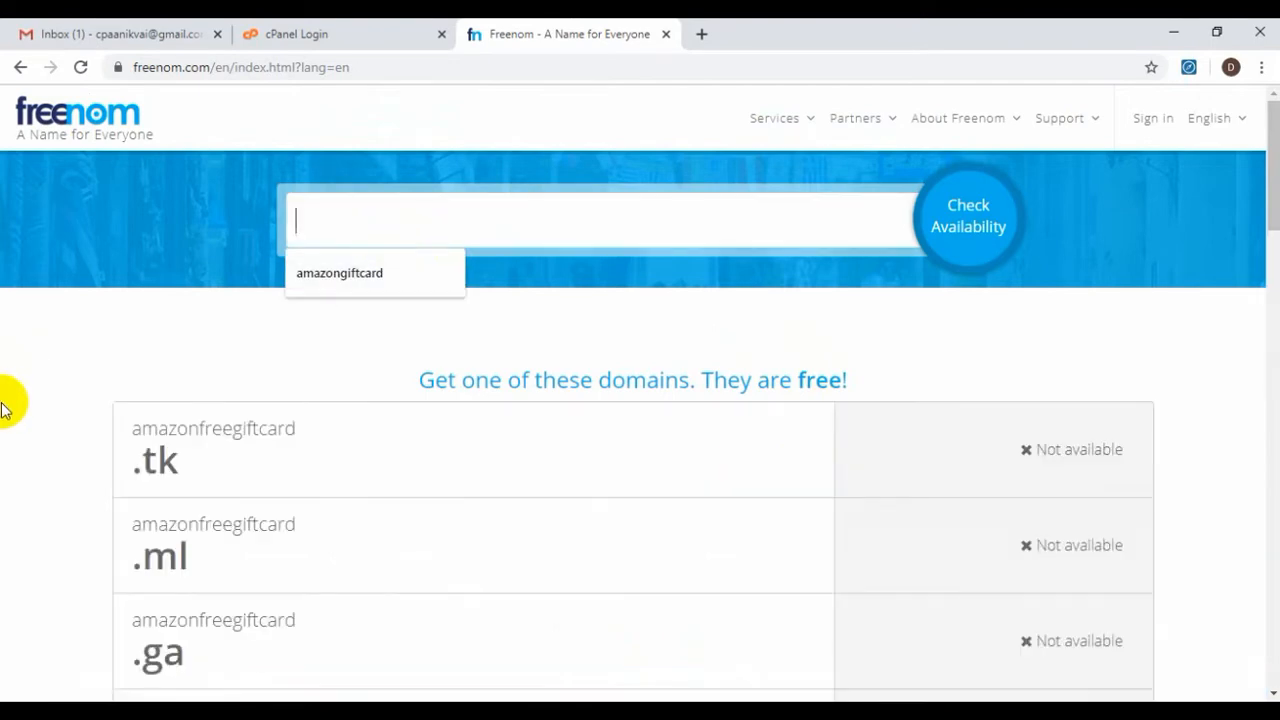
scroll(706, 446, down, 5)
scroll(697, 446, up, 5)
click(474, 231)
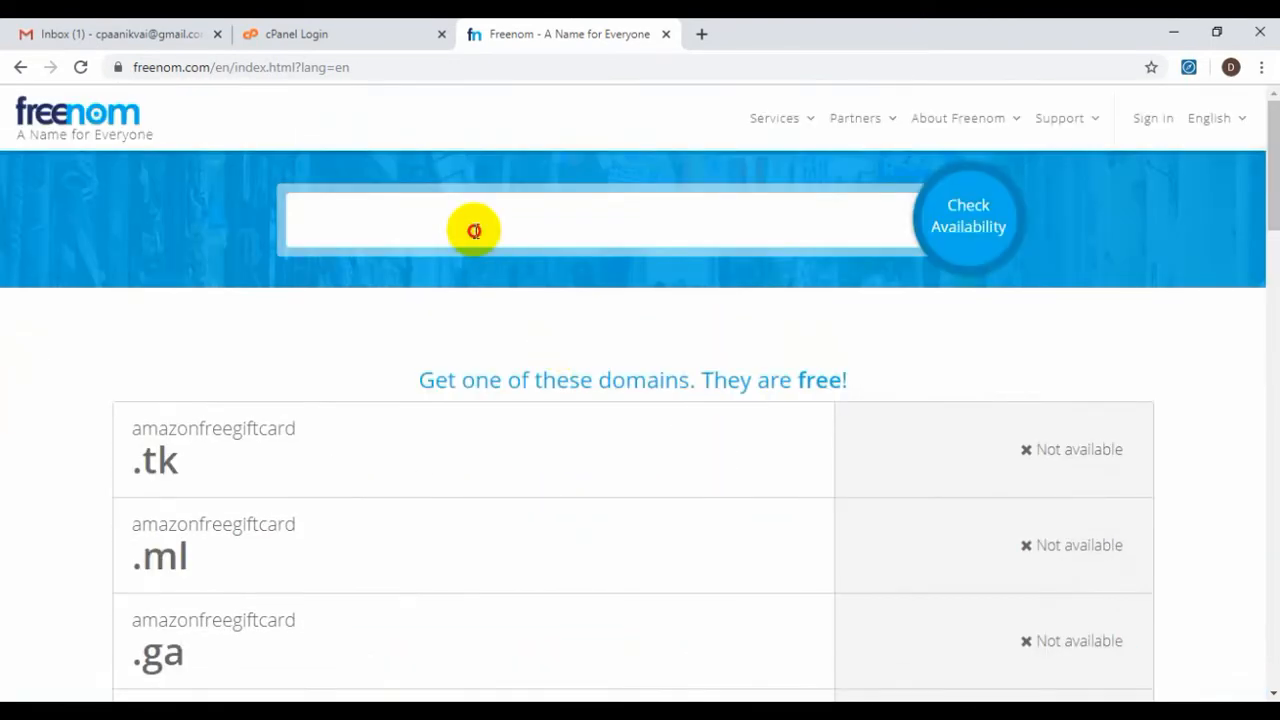
click(433, 270)
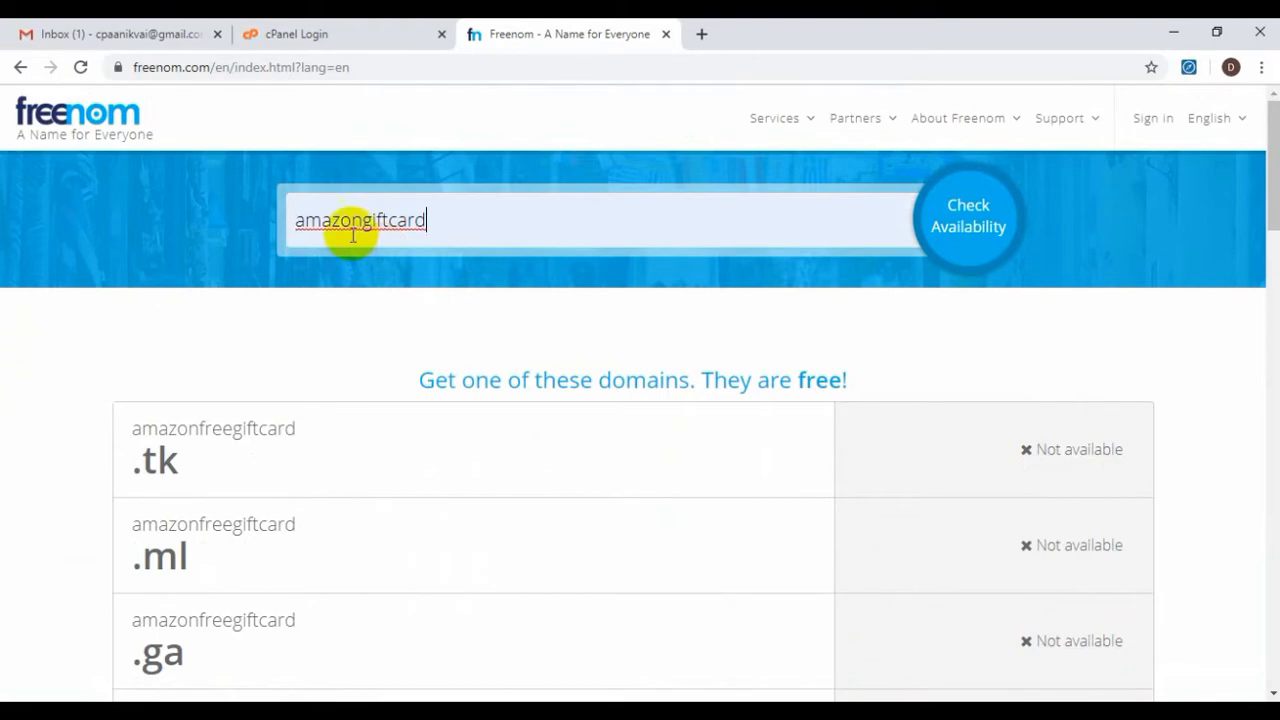
click(988, 233)
scroll(480, 228, down, 2)
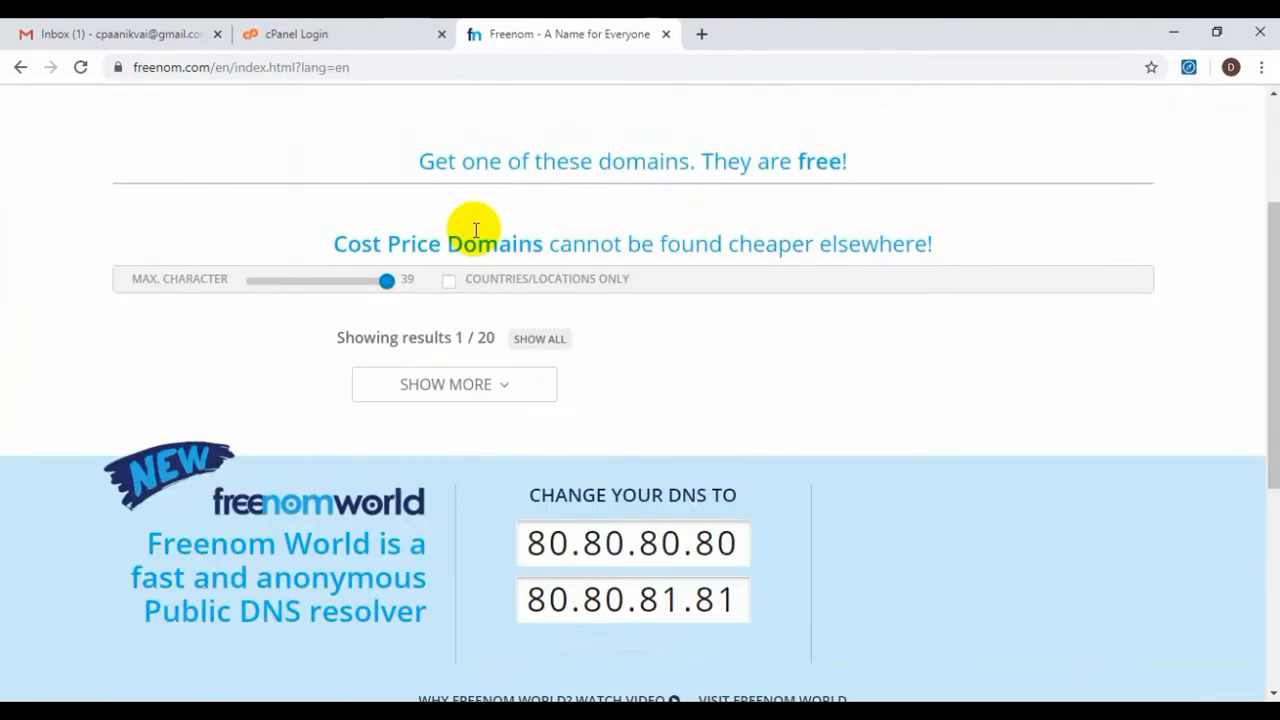
scroll(480, 230, up, 2)
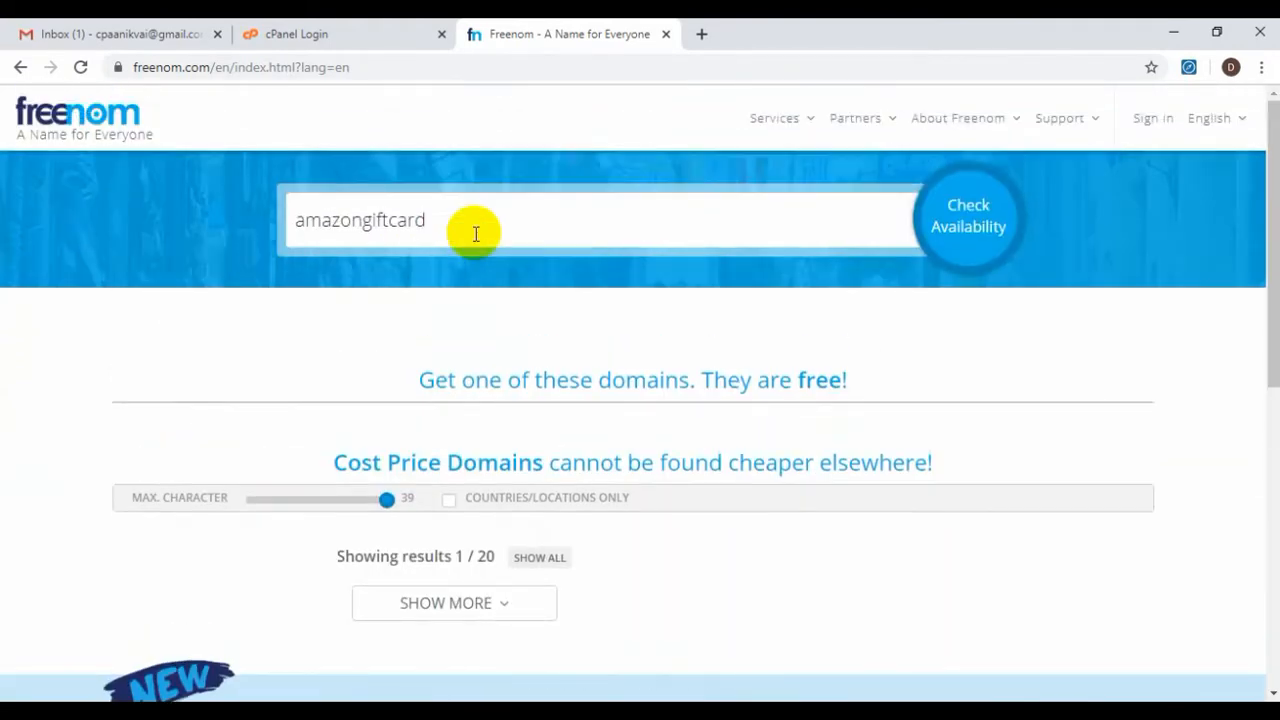
scroll(474, 245, down, 2)
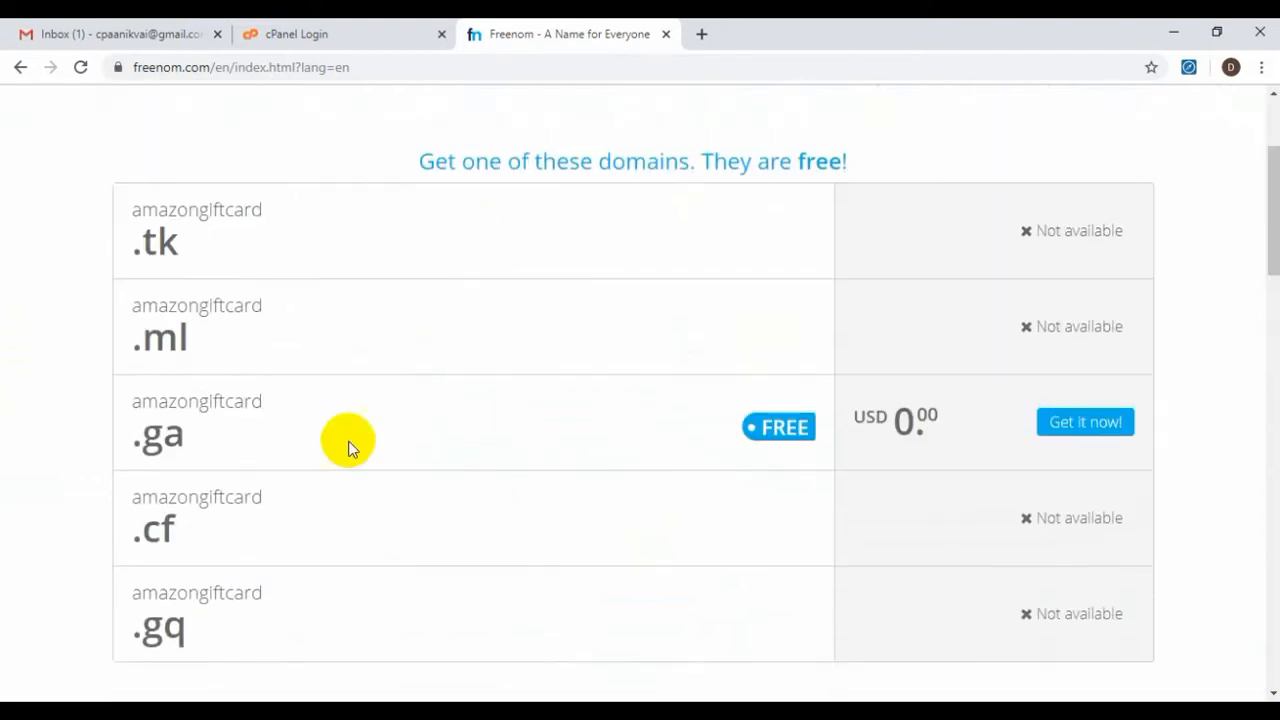
Add amazongiftcard.ga to the cart, then reset the search box to amazongiftcard
click(1075, 428)
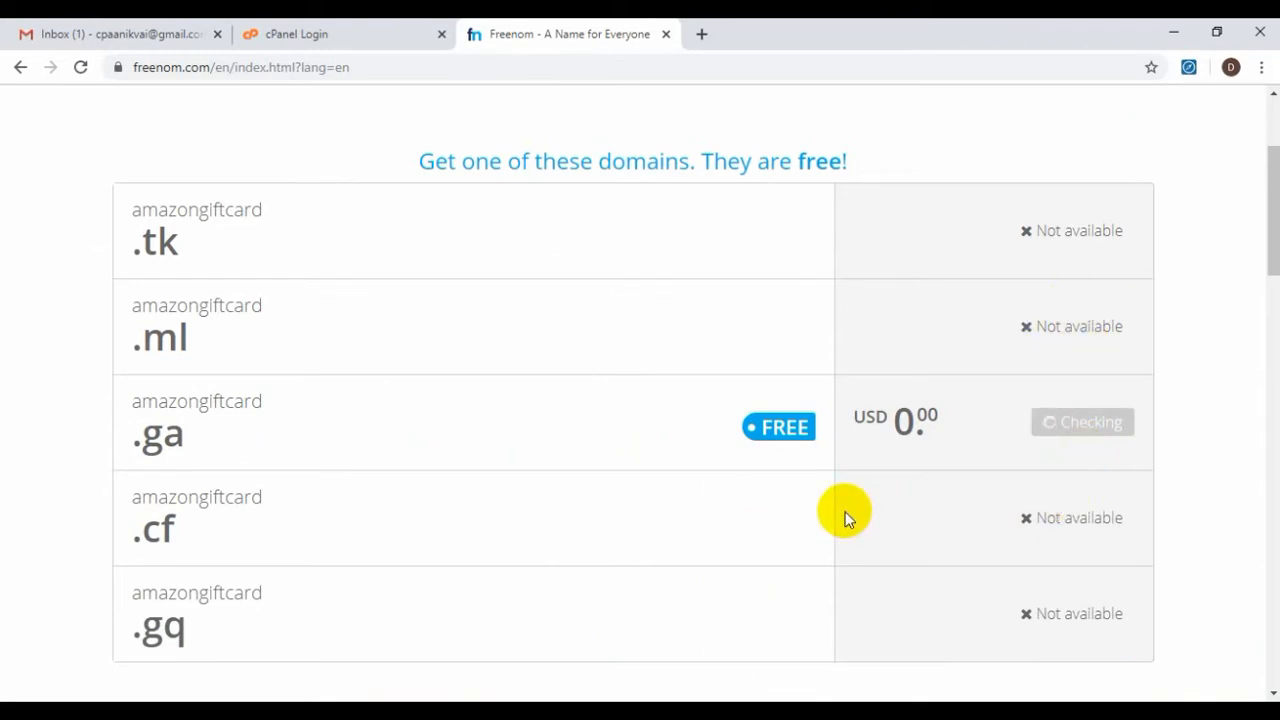
scroll(844, 517, up, 2)
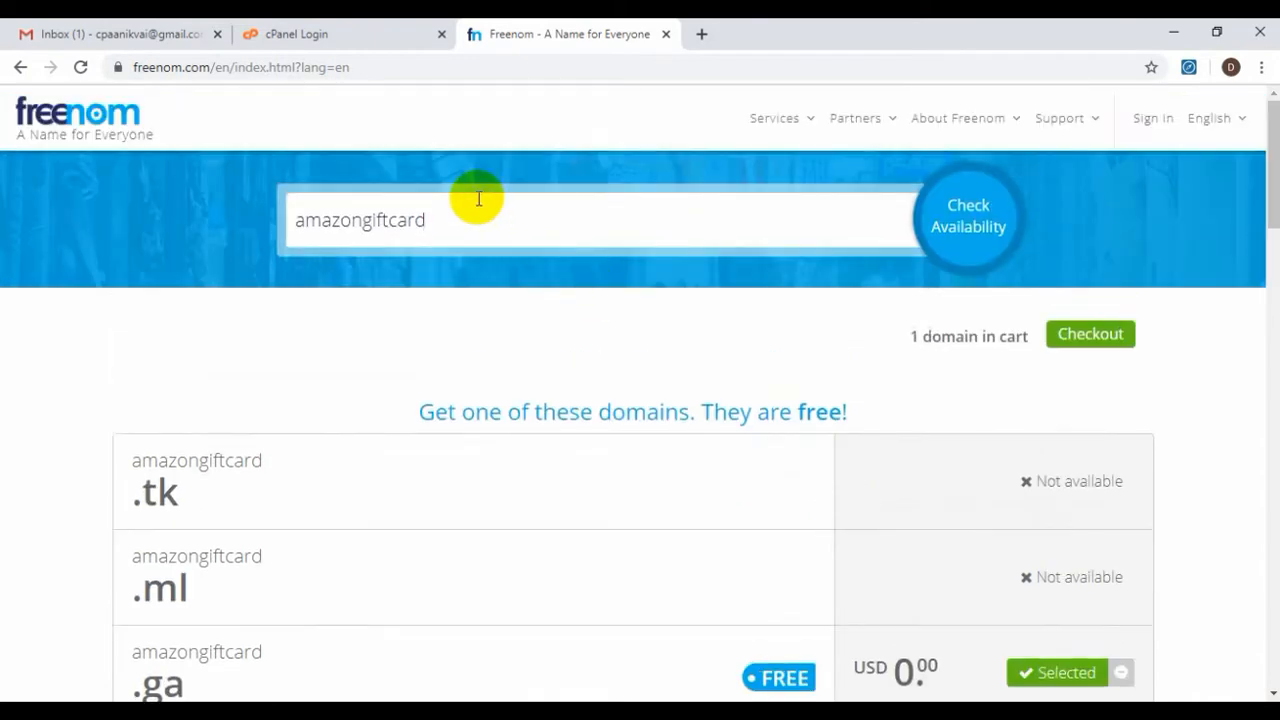
double_click(450, 222)
key(BackSpace)
click(416, 270)
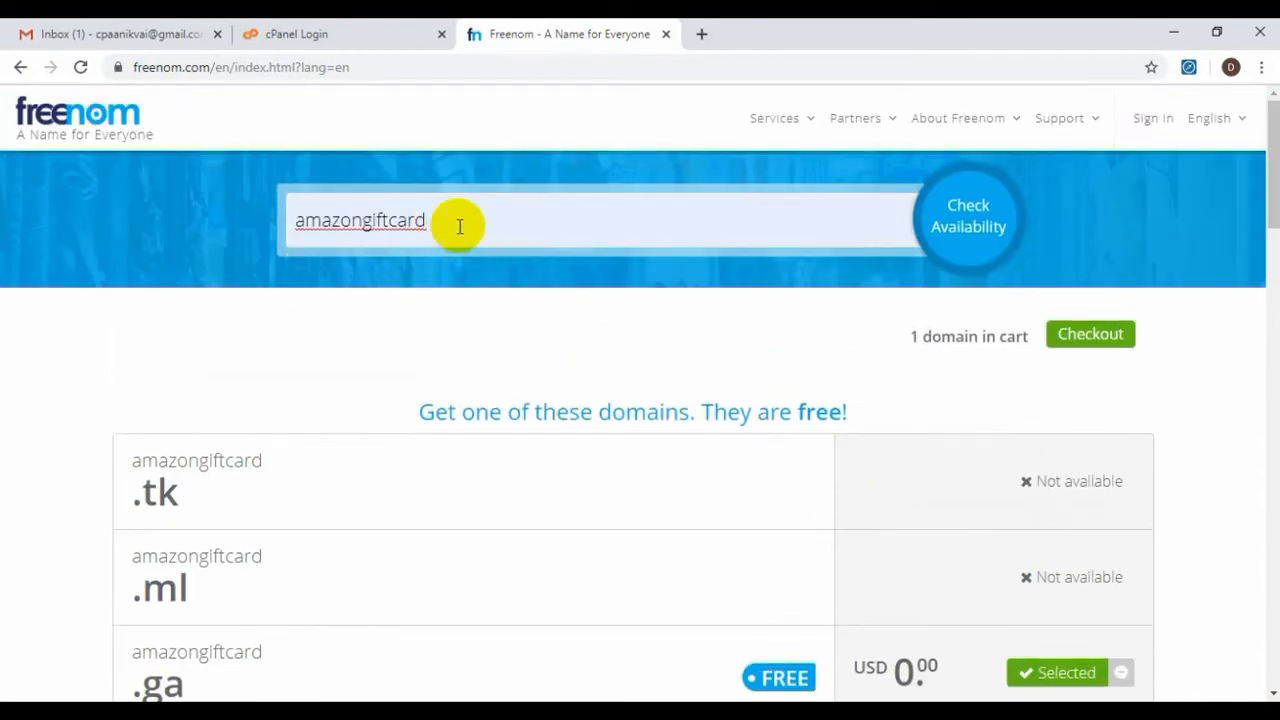
Check availability of amazongiftcard4all, which is free on every extension
text(4all)
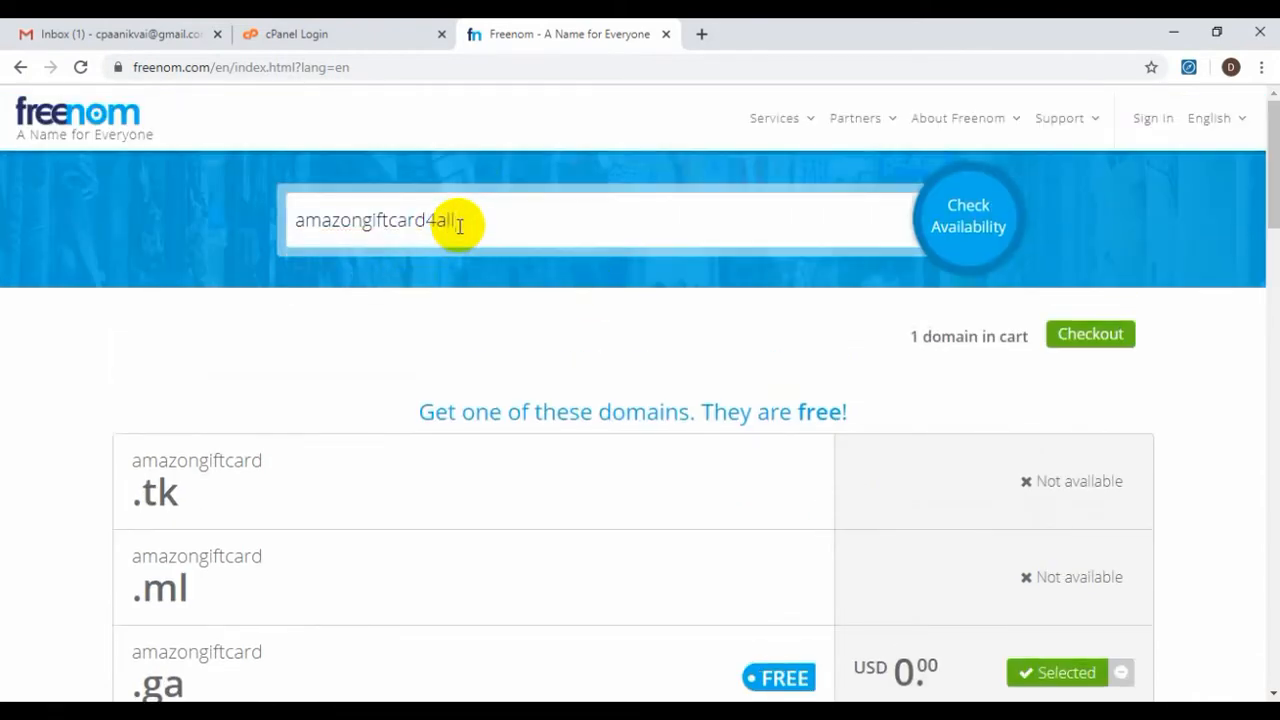
click(975, 241)
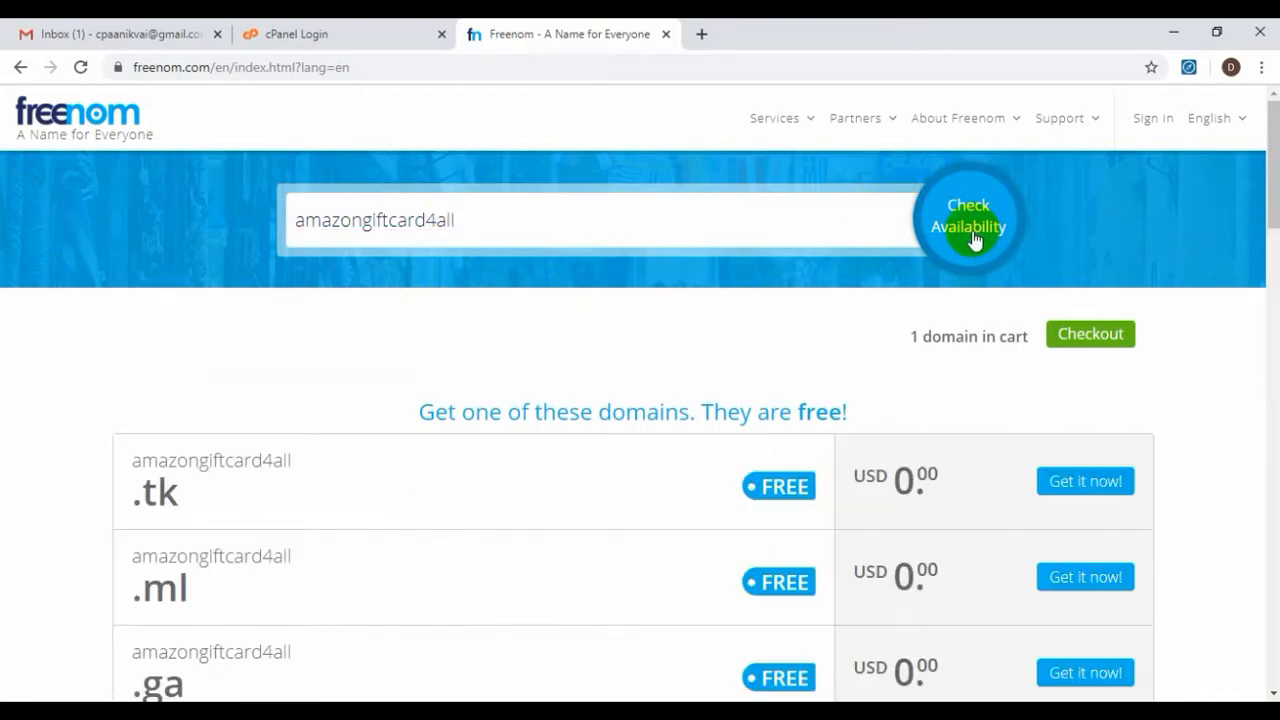
scroll(977, 243, down, 1)
scroll(977, 243, down, 3)
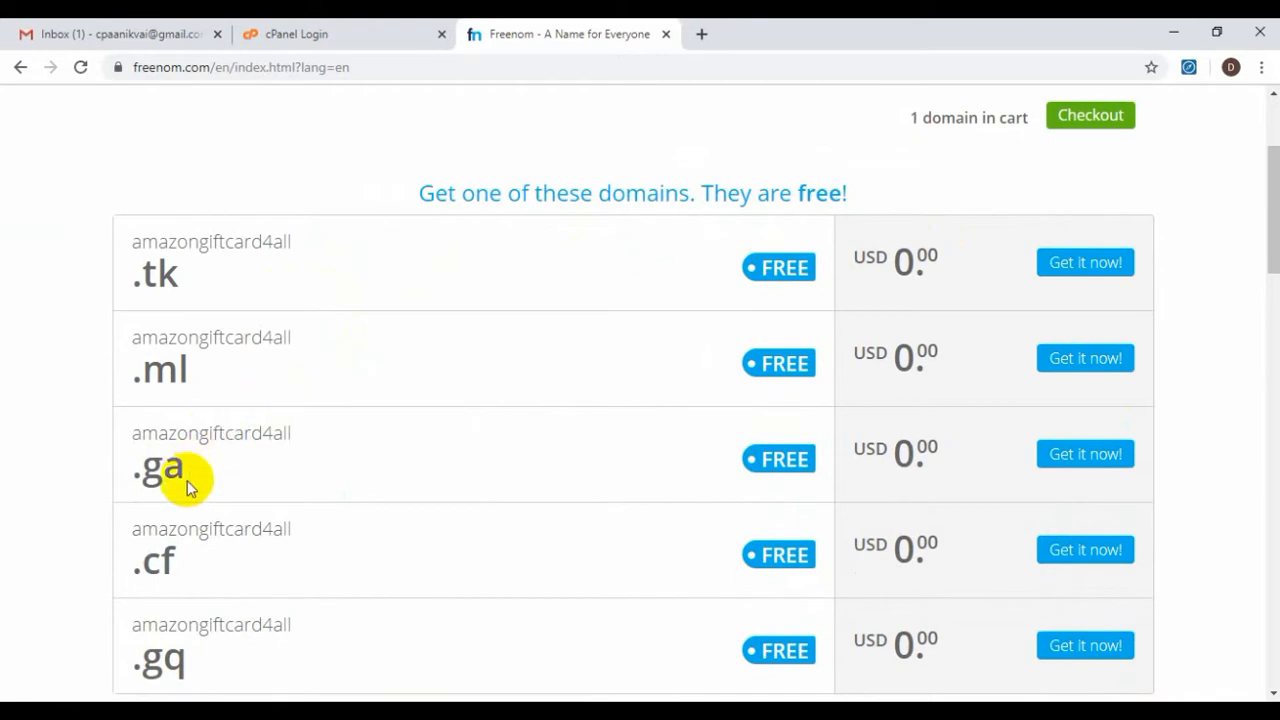
scroll(250, 603, down, 4)
scroll(196, 466, up, 4)
Add amazongiftcard4all.ml and amazongiftcard4all.cf to the cart
click(1085, 360)
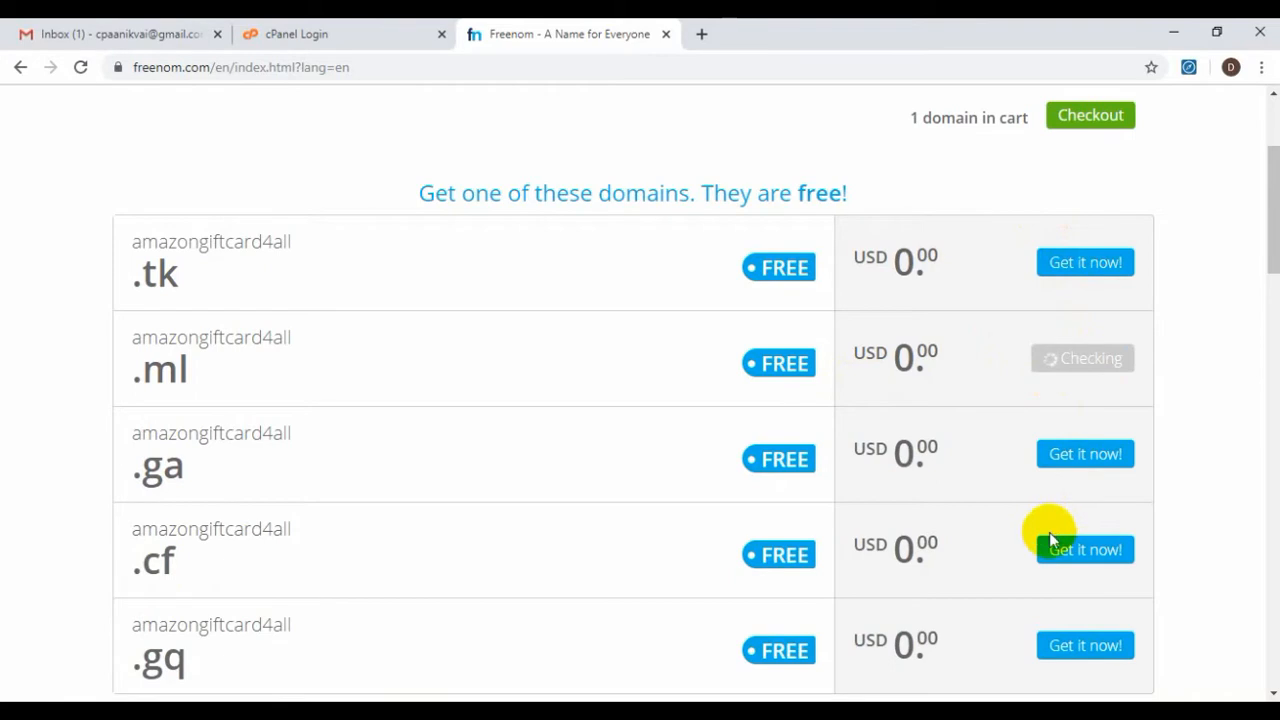
click(1096, 562)
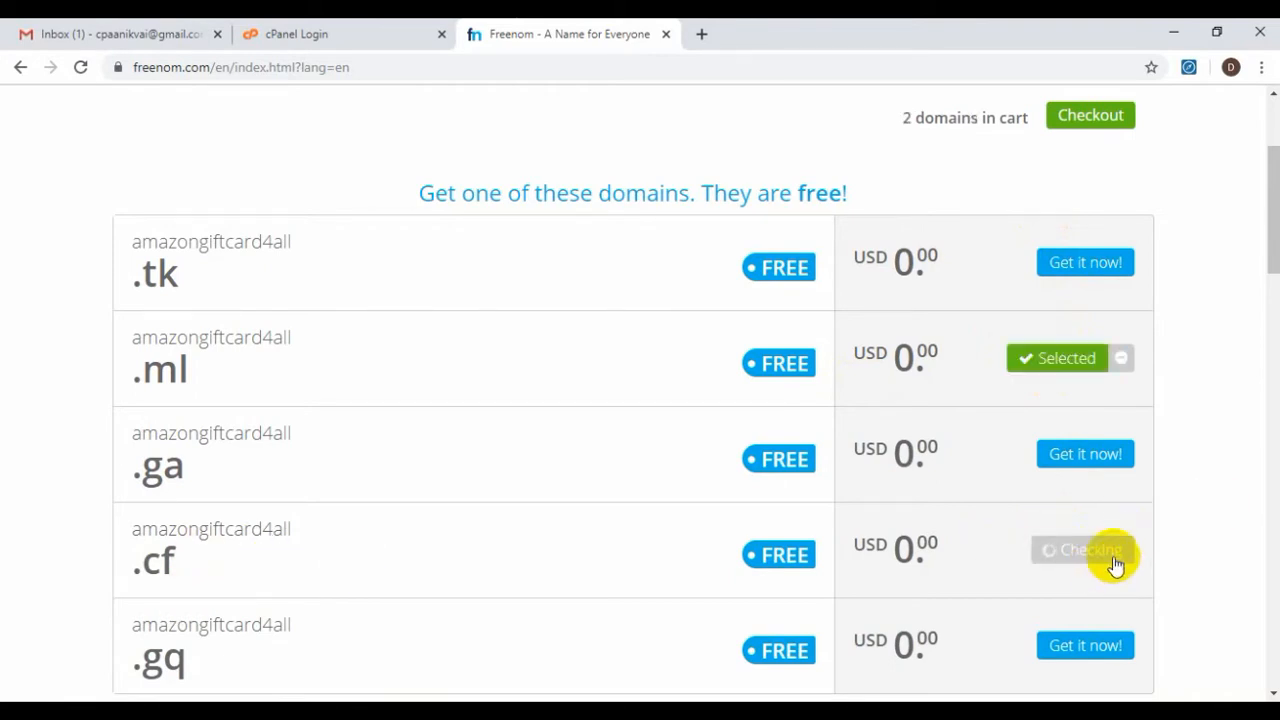
scroll(1156, 512, up, 3)
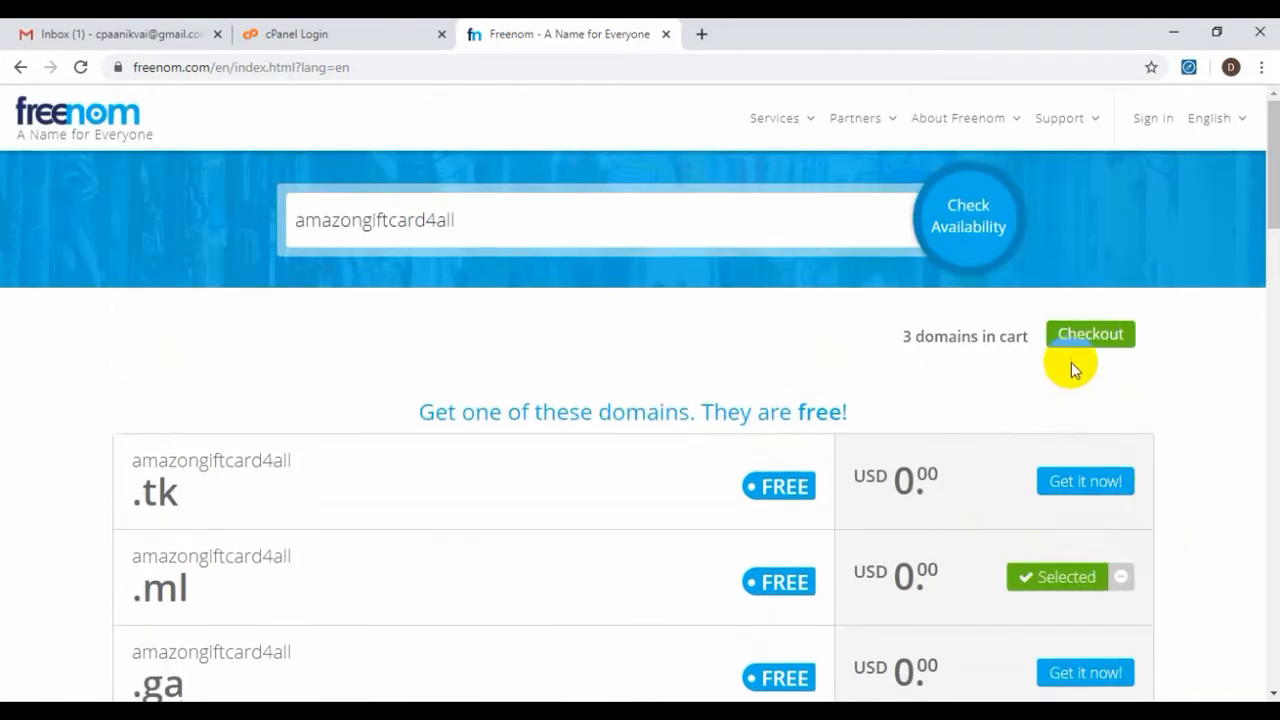
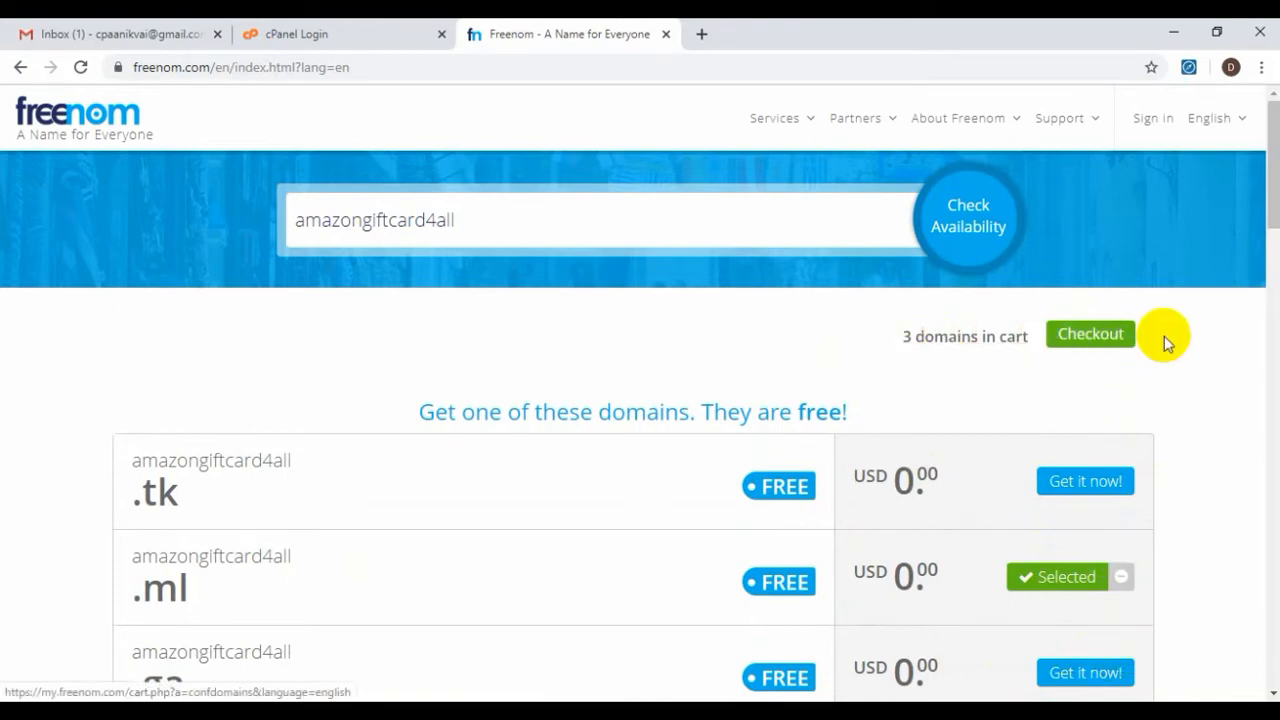
Check out to view the cart with amazongiftcard.ga, amazongiftcard4all.ml and amazongiftcard4all.cf
click(1089, 338)
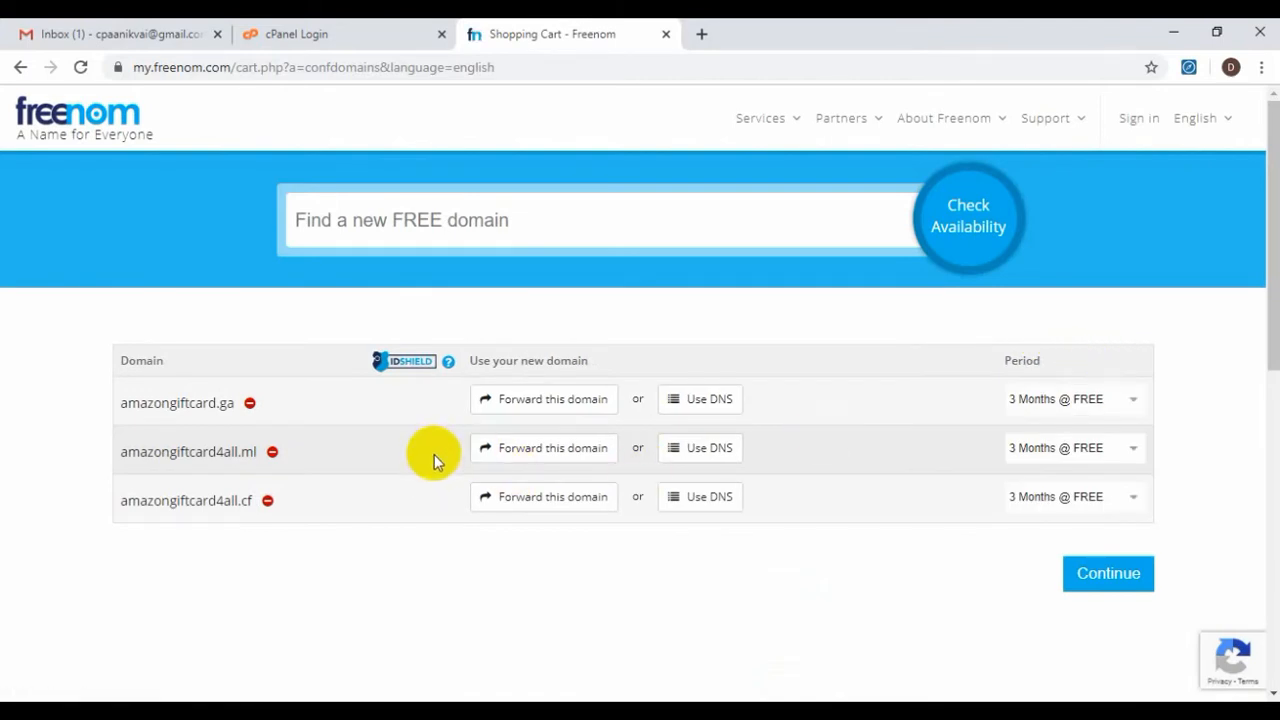
Set amazongiftcard.ga, amazongiftcard4all.ml and amazongiftcard4all.cf each to 12 Months @ FREE
click(1027, 408)
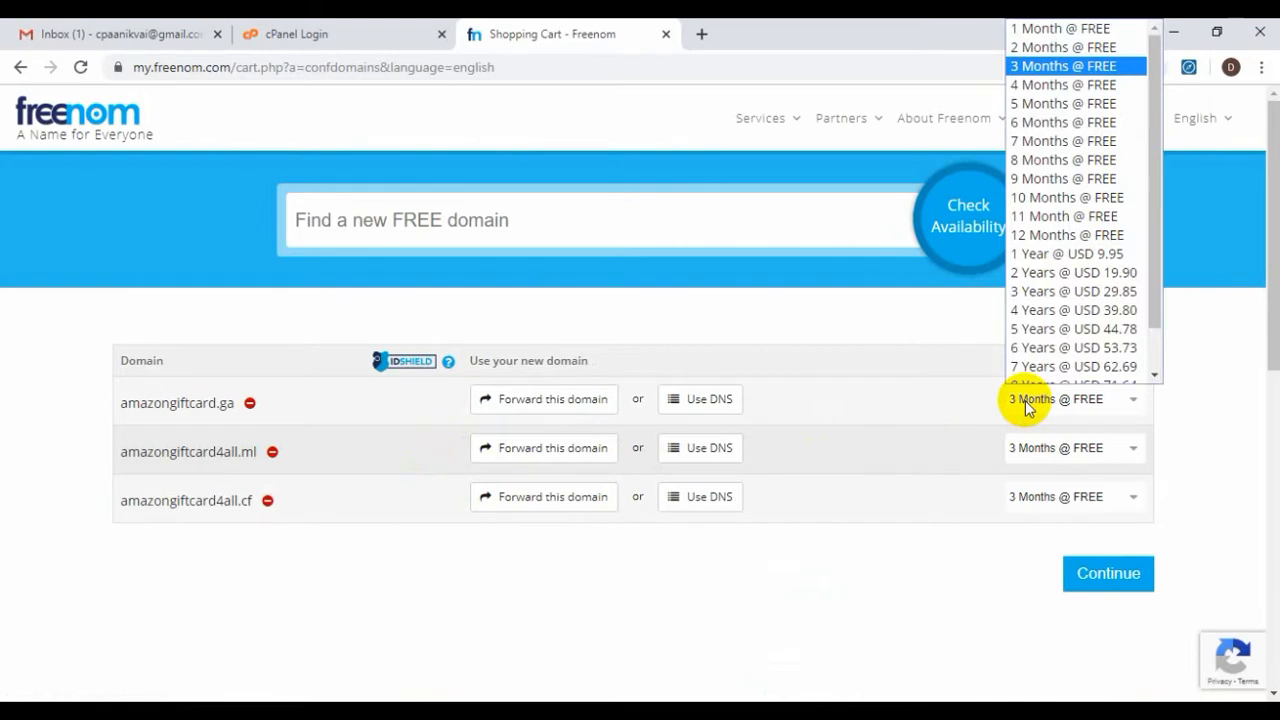
click(1085, 234)
click(1080, 458)
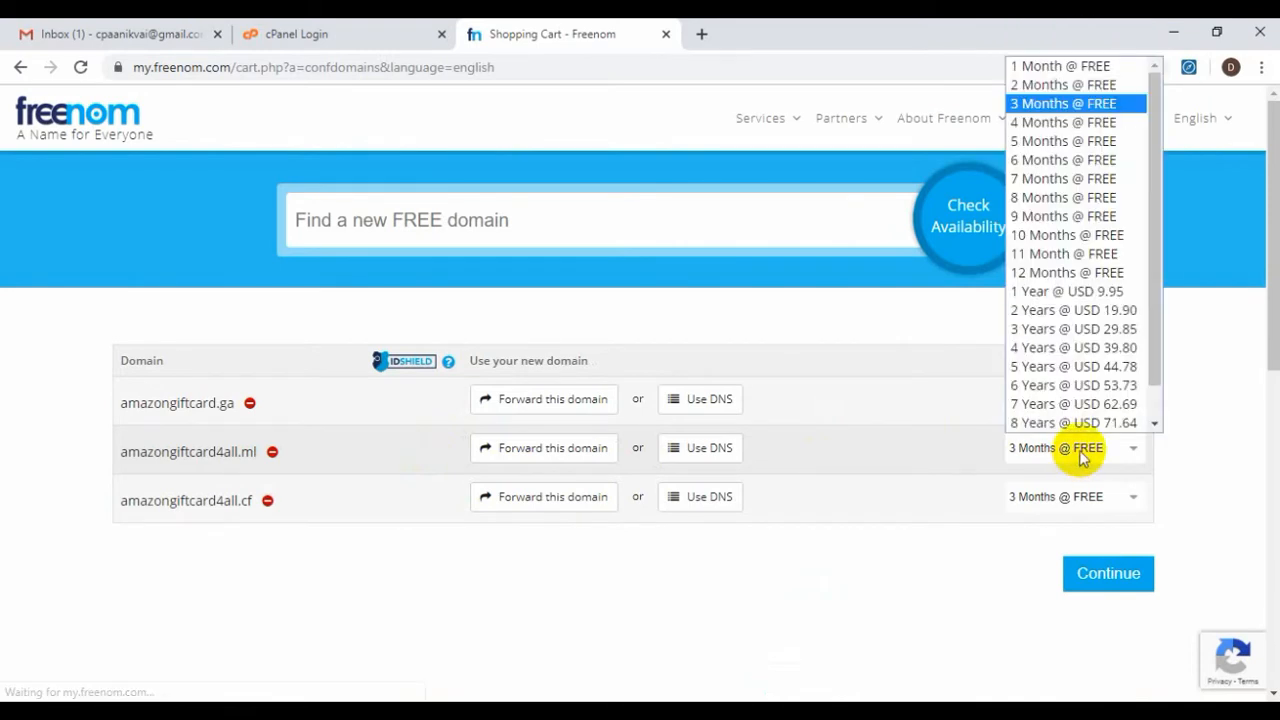
click(1082, 274)
click(1097, 503)
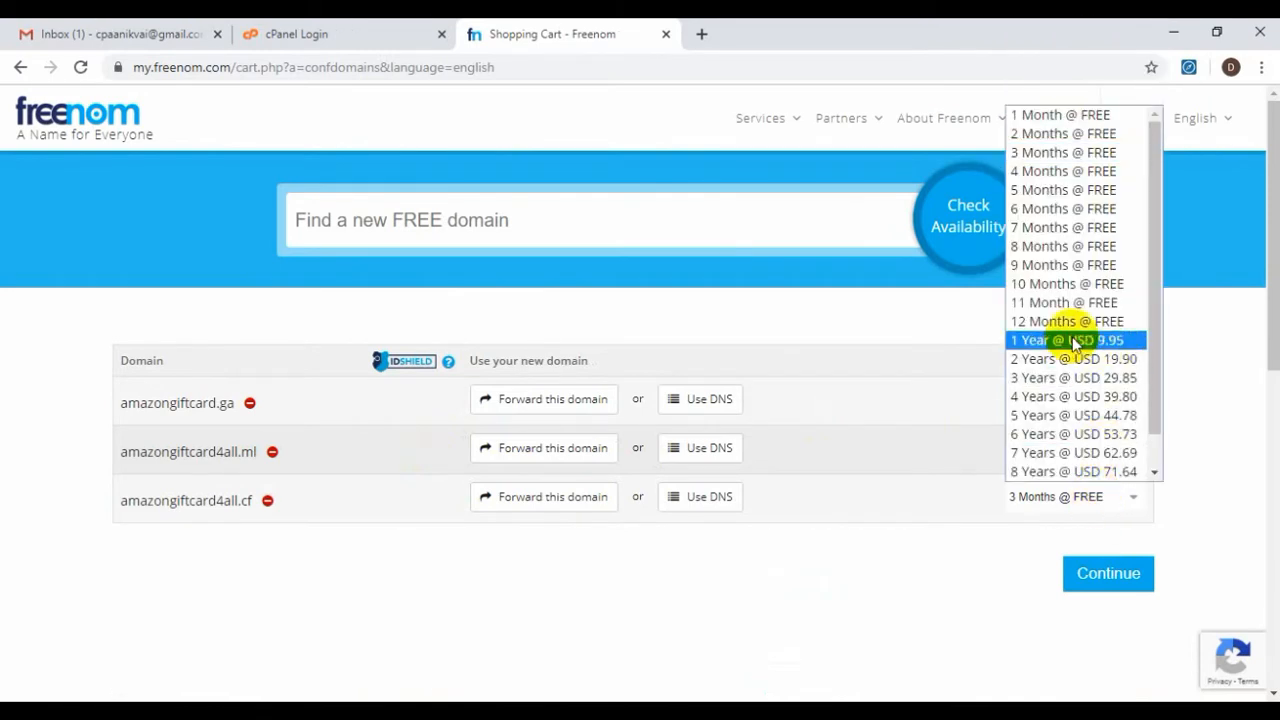
click(1070, 322)
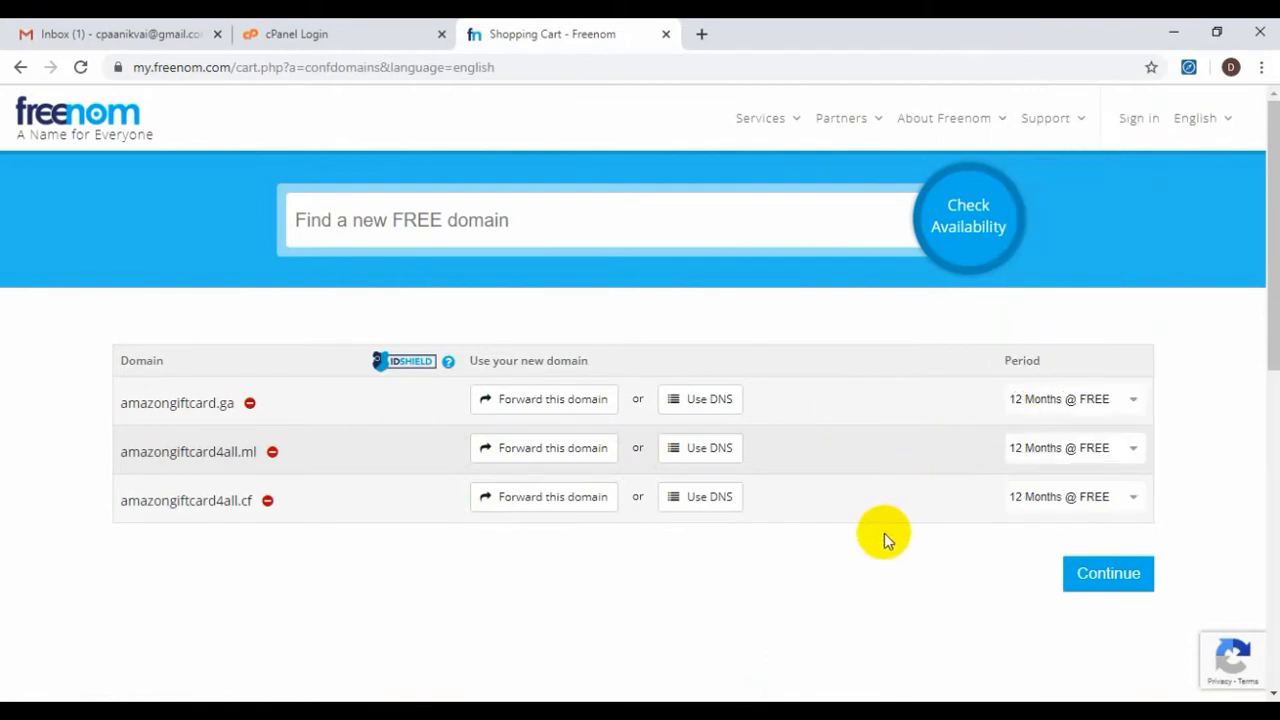
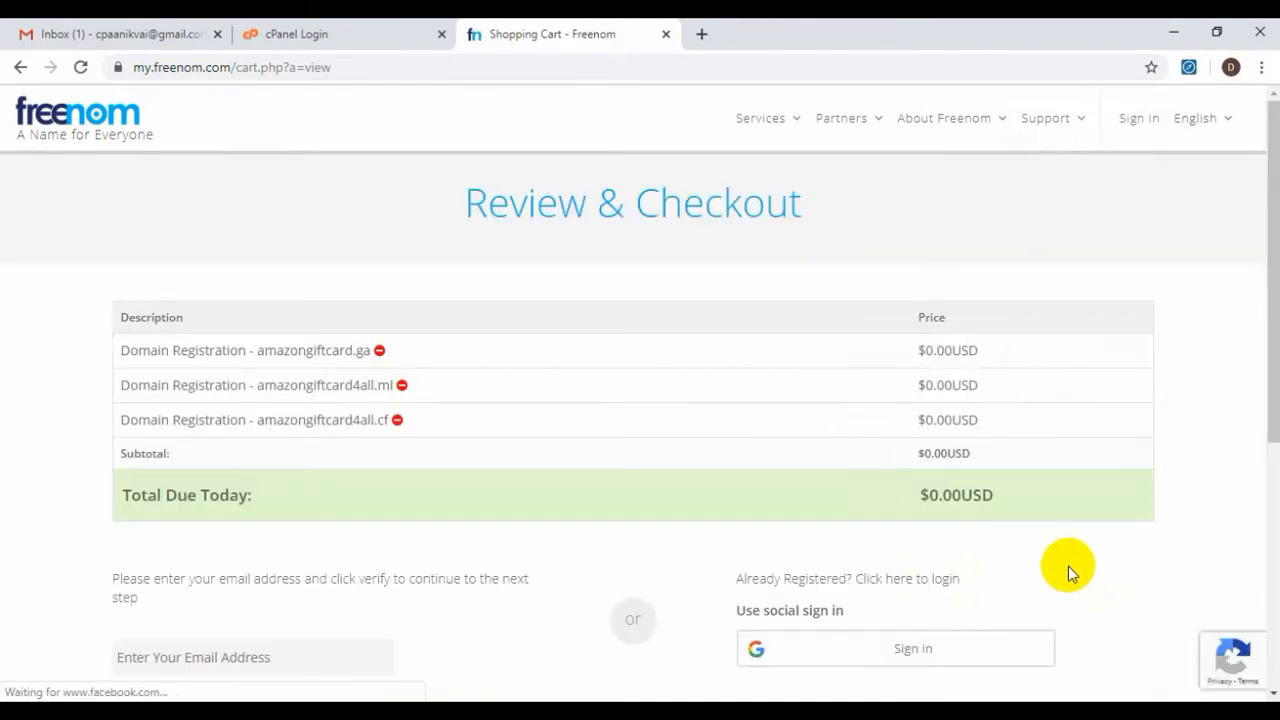
Select the email verification field on the Freenom Review & Checkout page
scroll(1068, 566, down, 2)
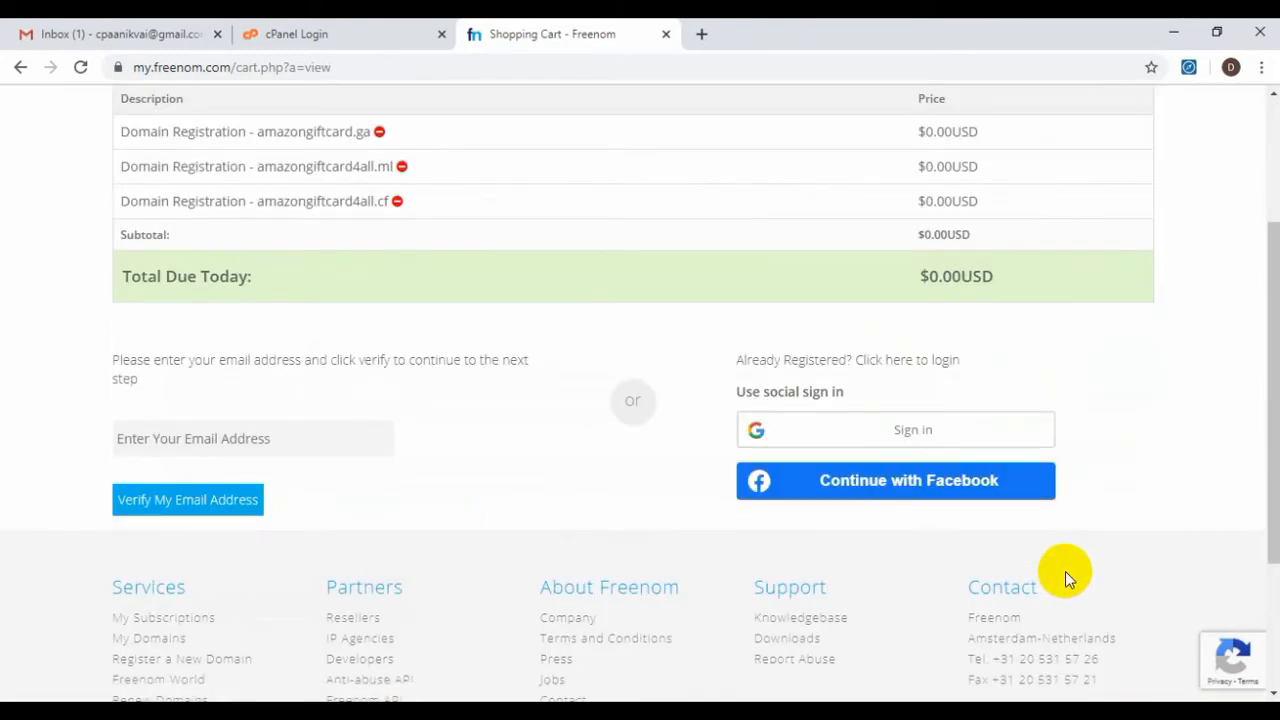
scroll(1065, 571, up, 2)
scroll(565, 490, down, 2)
click(155, 437)
Copy the signed-in Gmail account's email address from the account menu
click(55, 33)
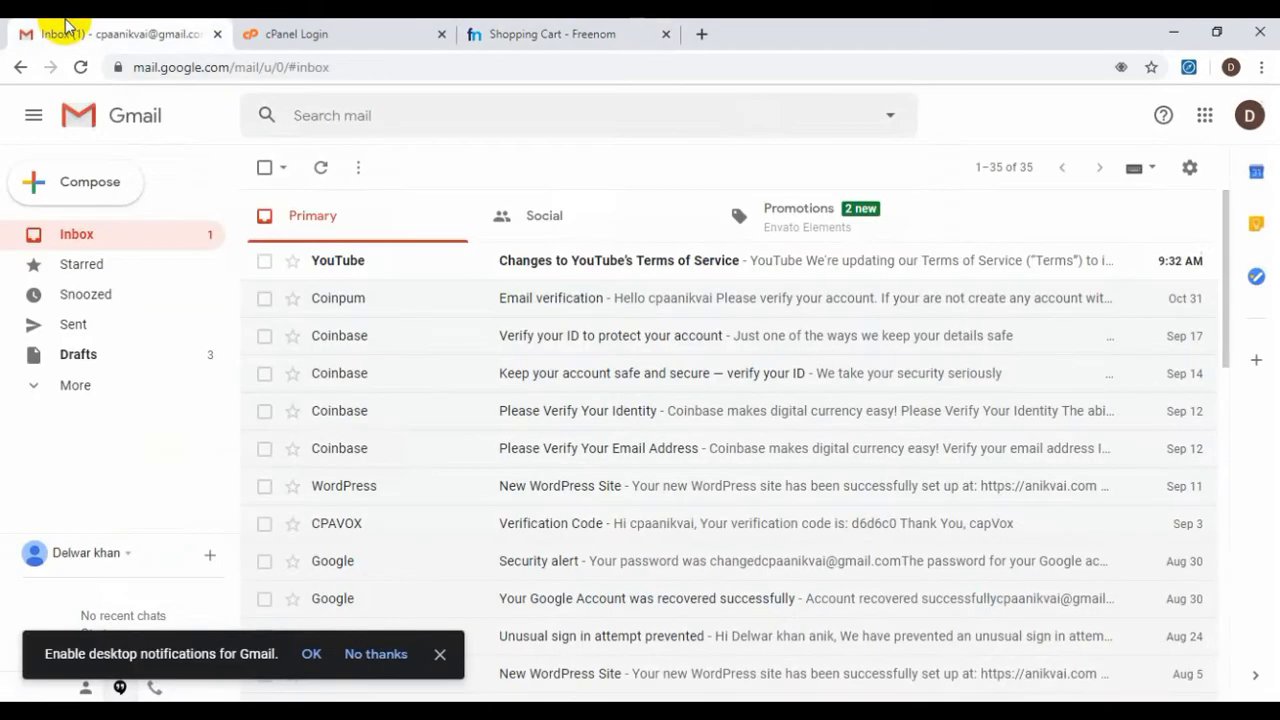
click(1248, 115)
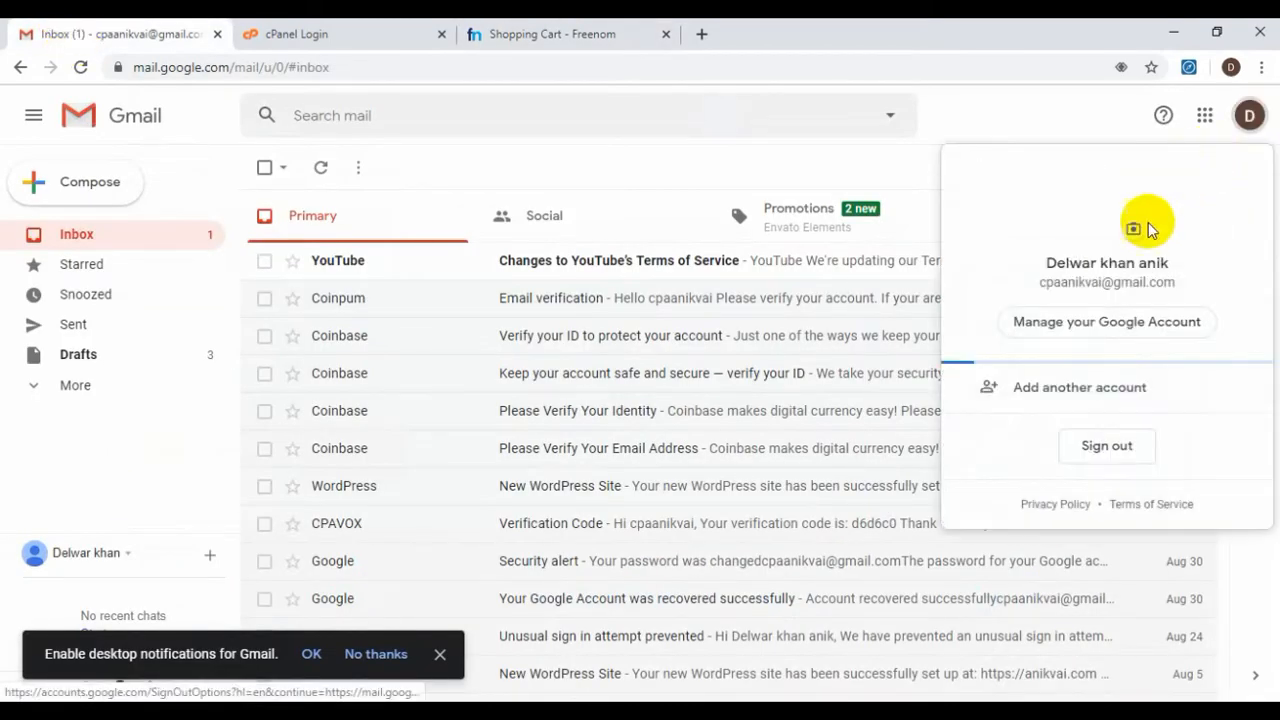
triple_click(1132, 282)
right_click(1135, 300)
click(1135, 300)
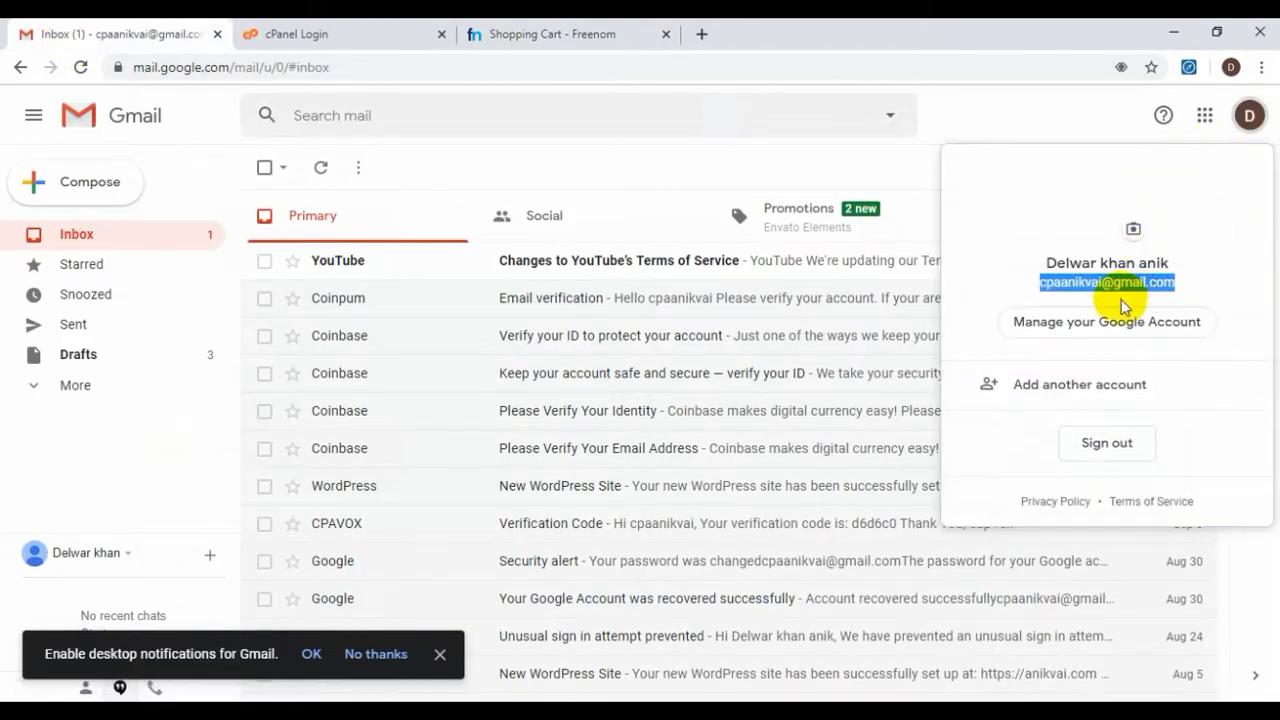
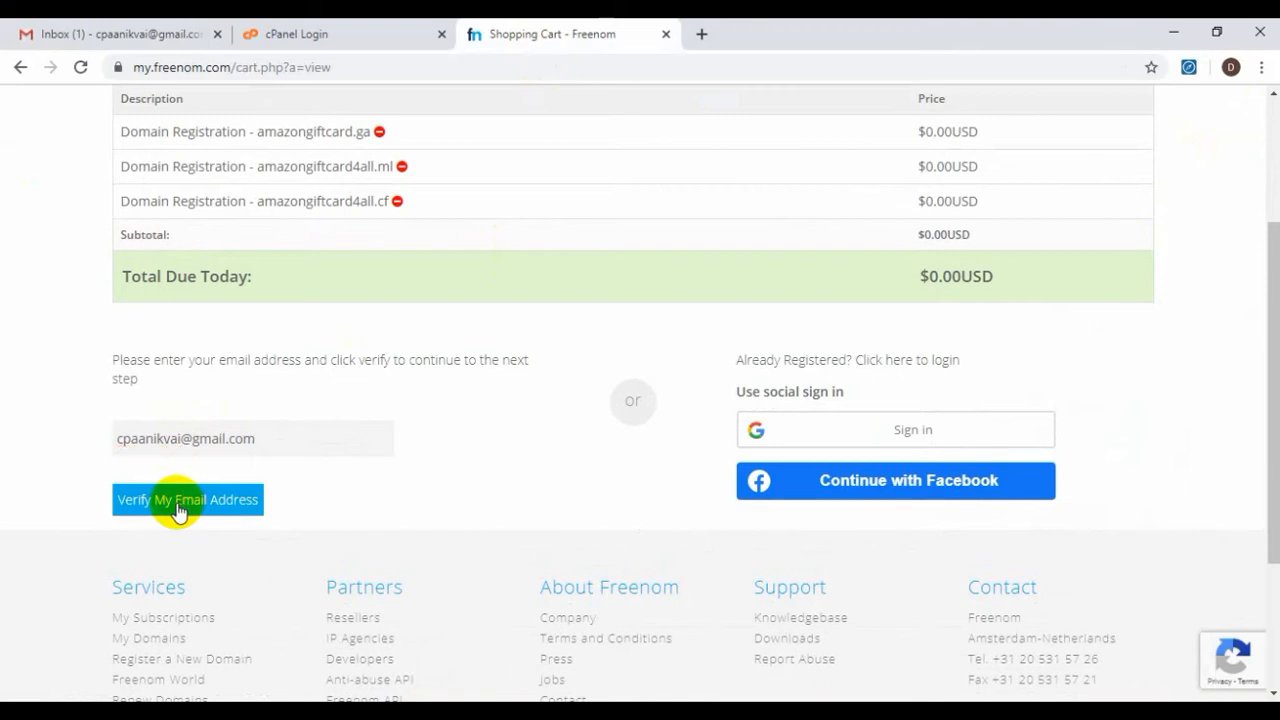
Submit the entered Gmail address for verification so Freenom sends a verification link
click(180, 512)
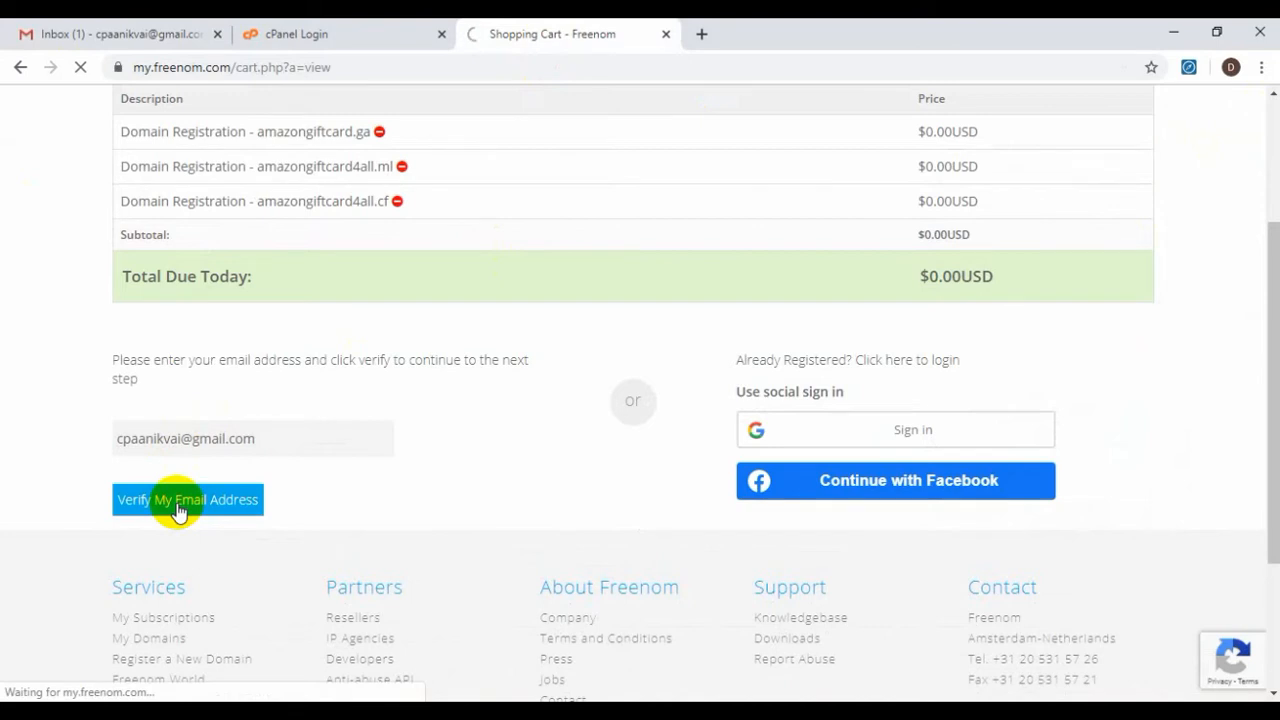
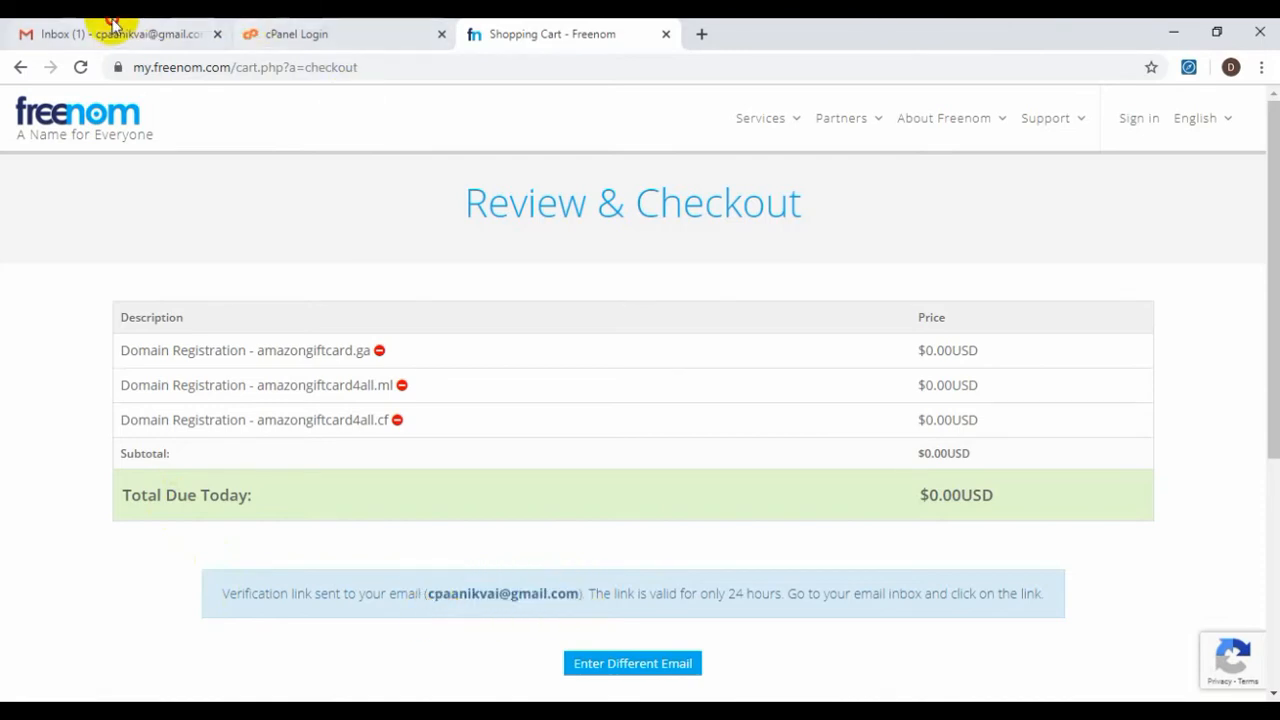
Switch to the Gmail inbox tab to look for Freenom's verification email
click(100, 30)
Open the Freenom Email Verification message and follow its order verification link
click(728, 160)
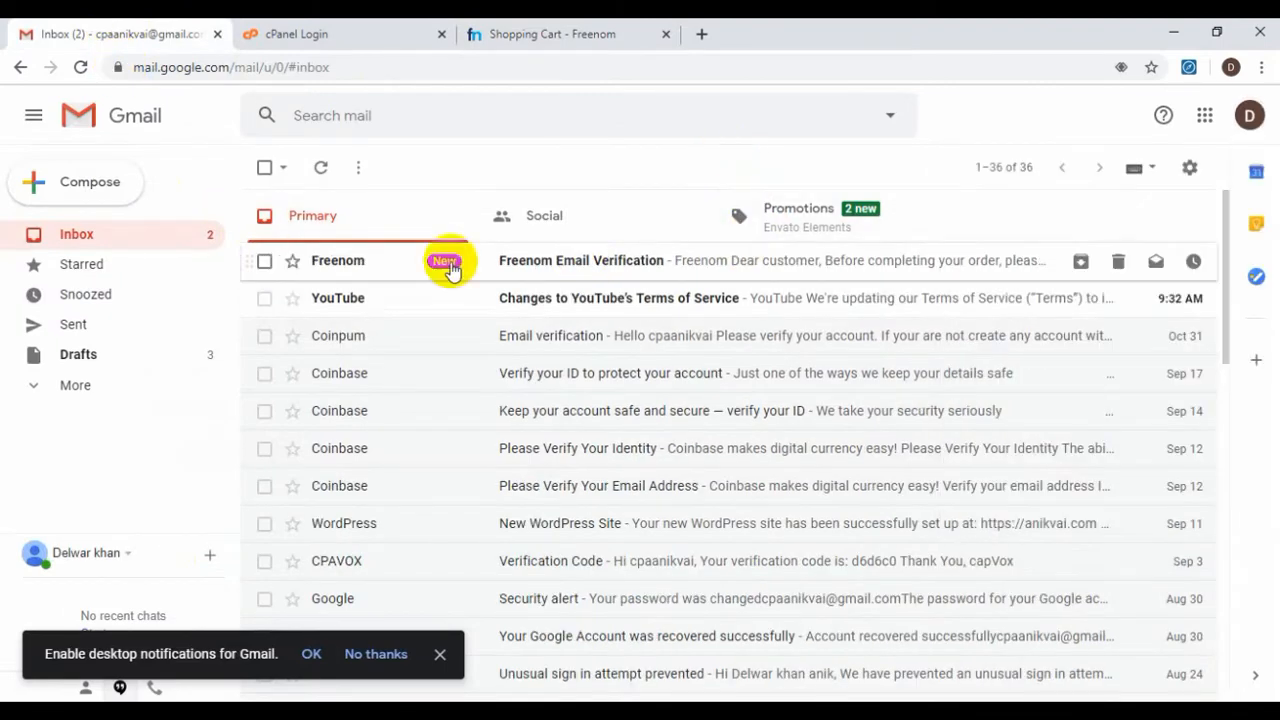
click(545, 265)
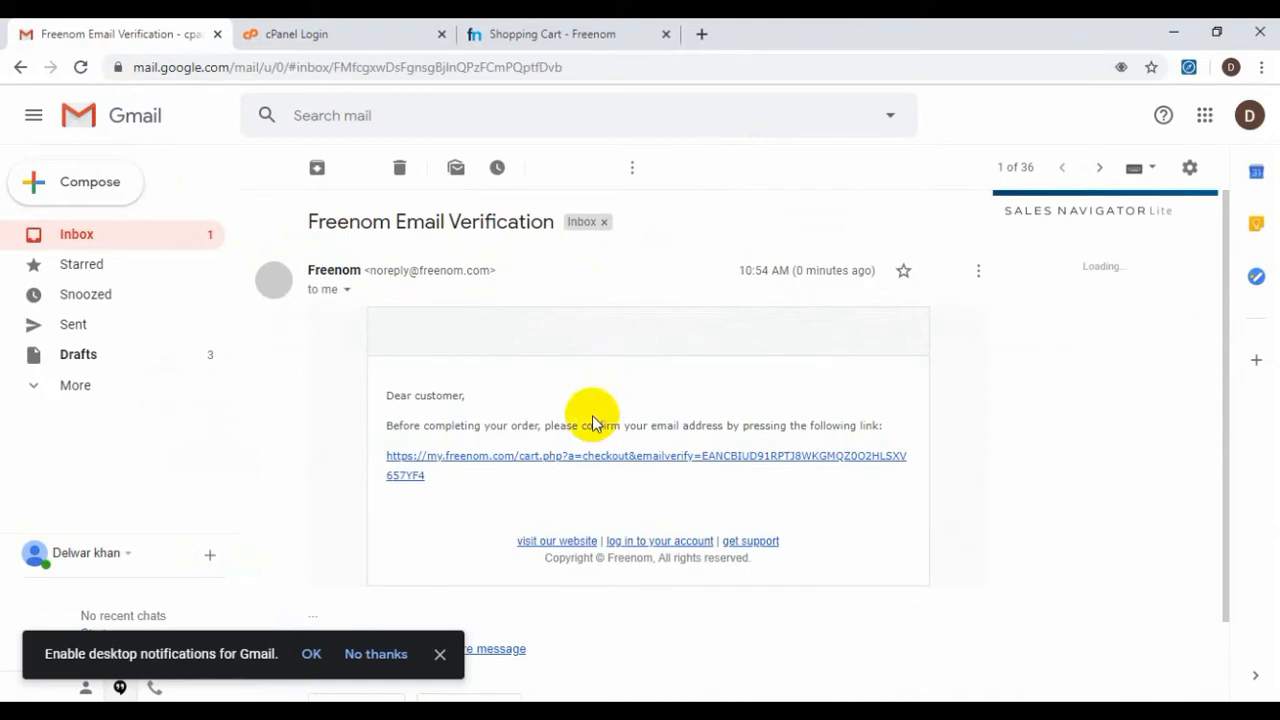
click(590, 463)
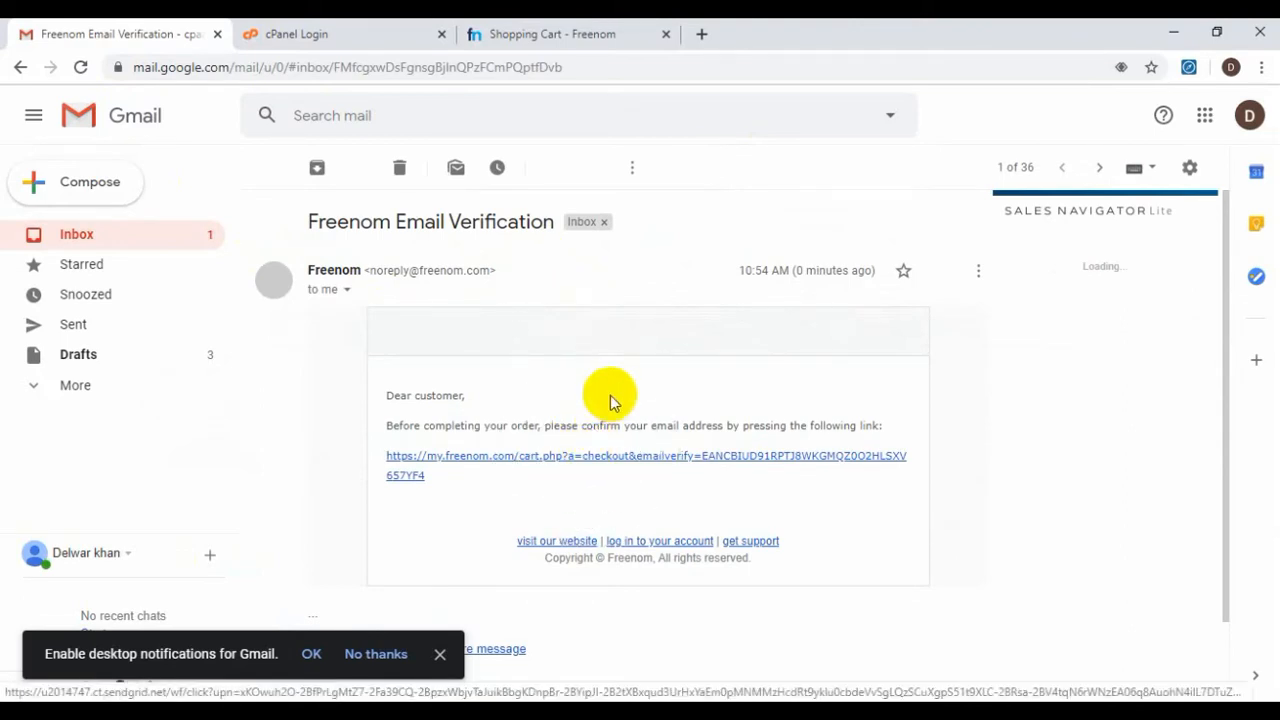
click(607, 460)
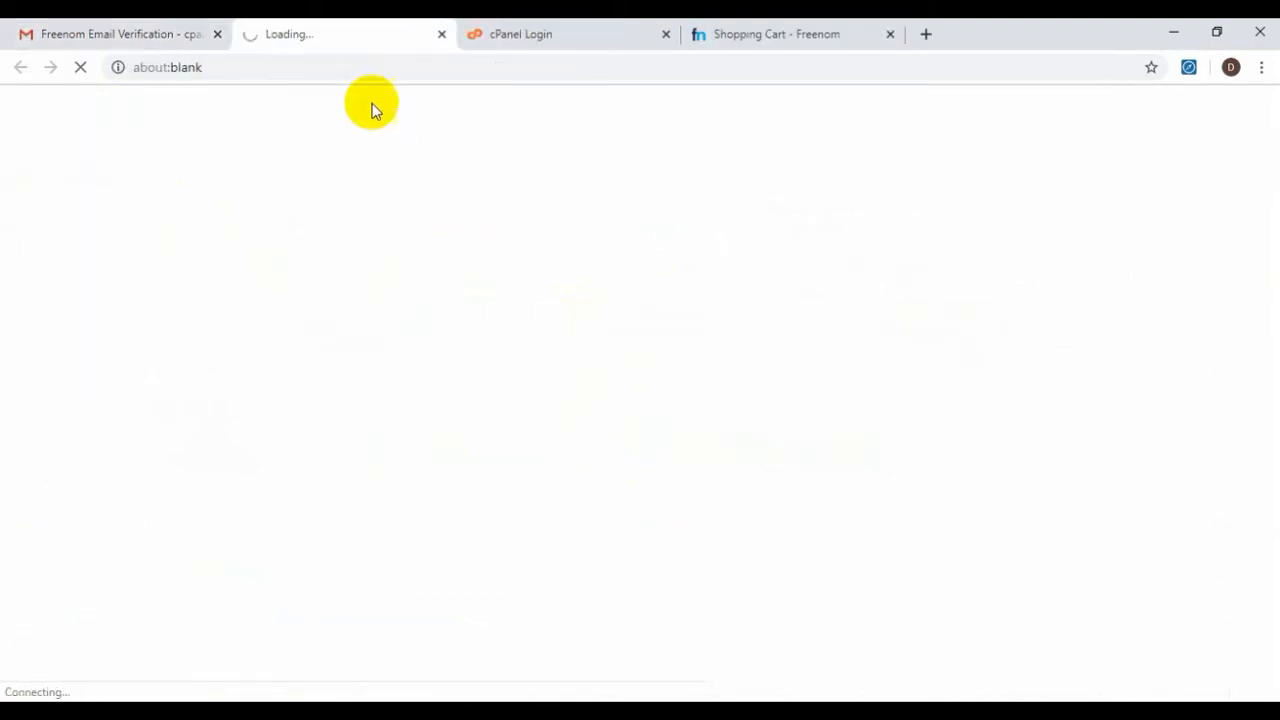
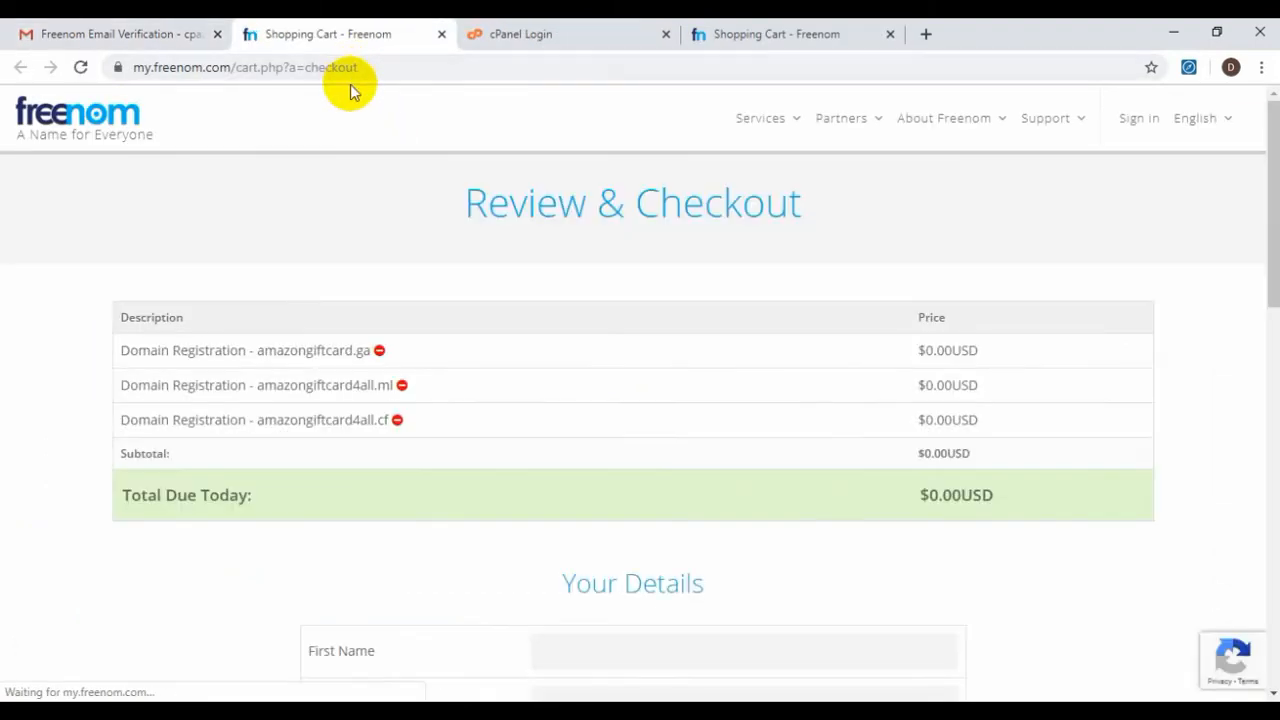
Enter the first name and last name in the Your Details section of the checkout form
scroll(476, 394, down, 2)
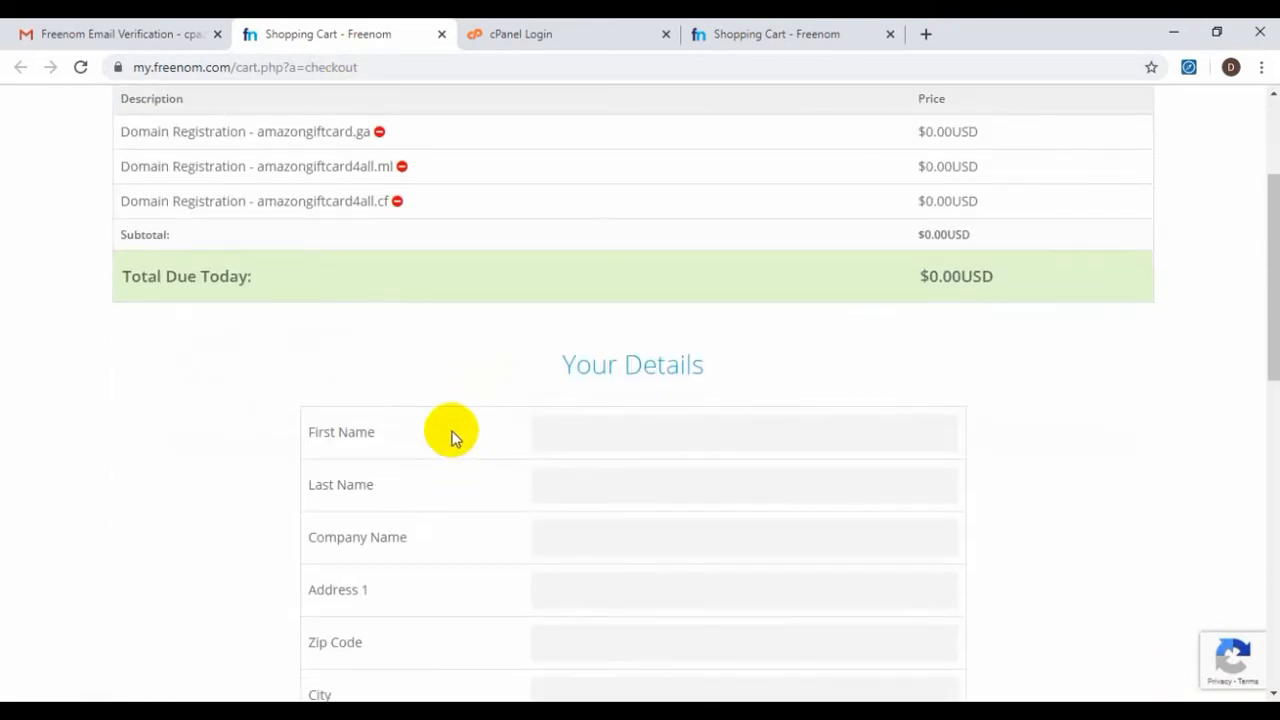
scroll(446, 457, down, 2)
scroll(447, 460, down, 2)
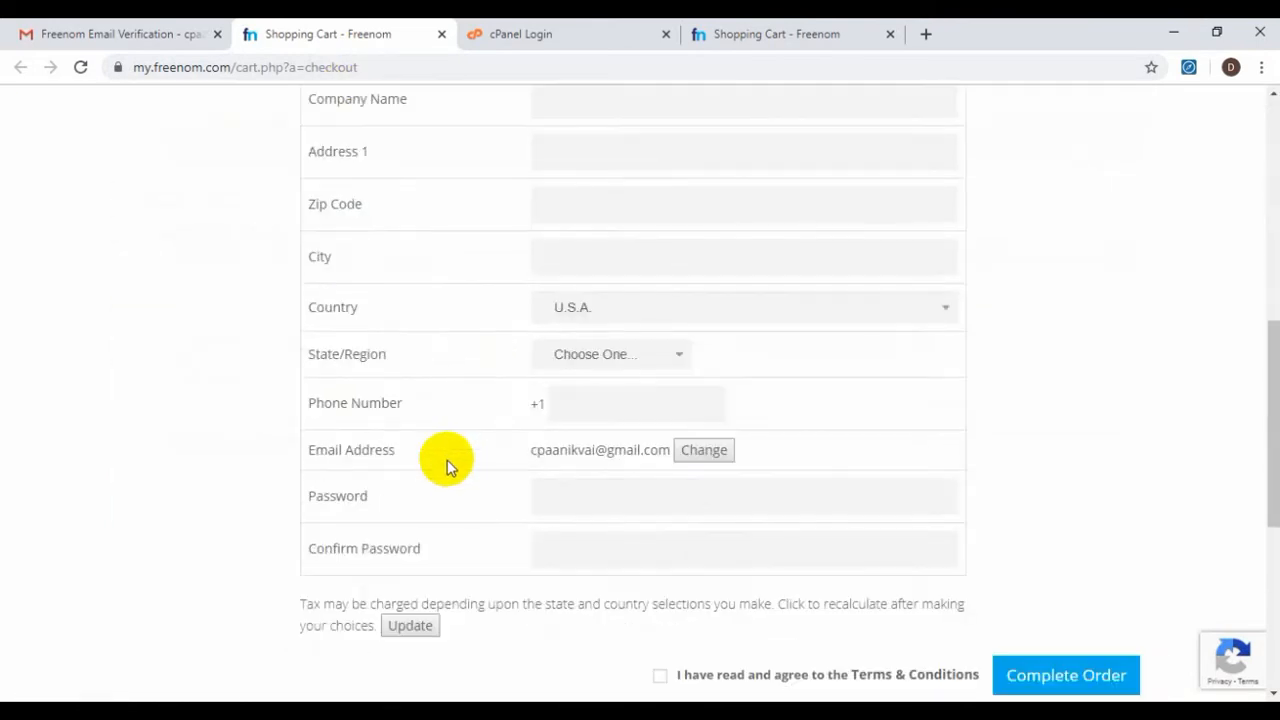
scroll(447, 462, up, 2)
click(576, 208)
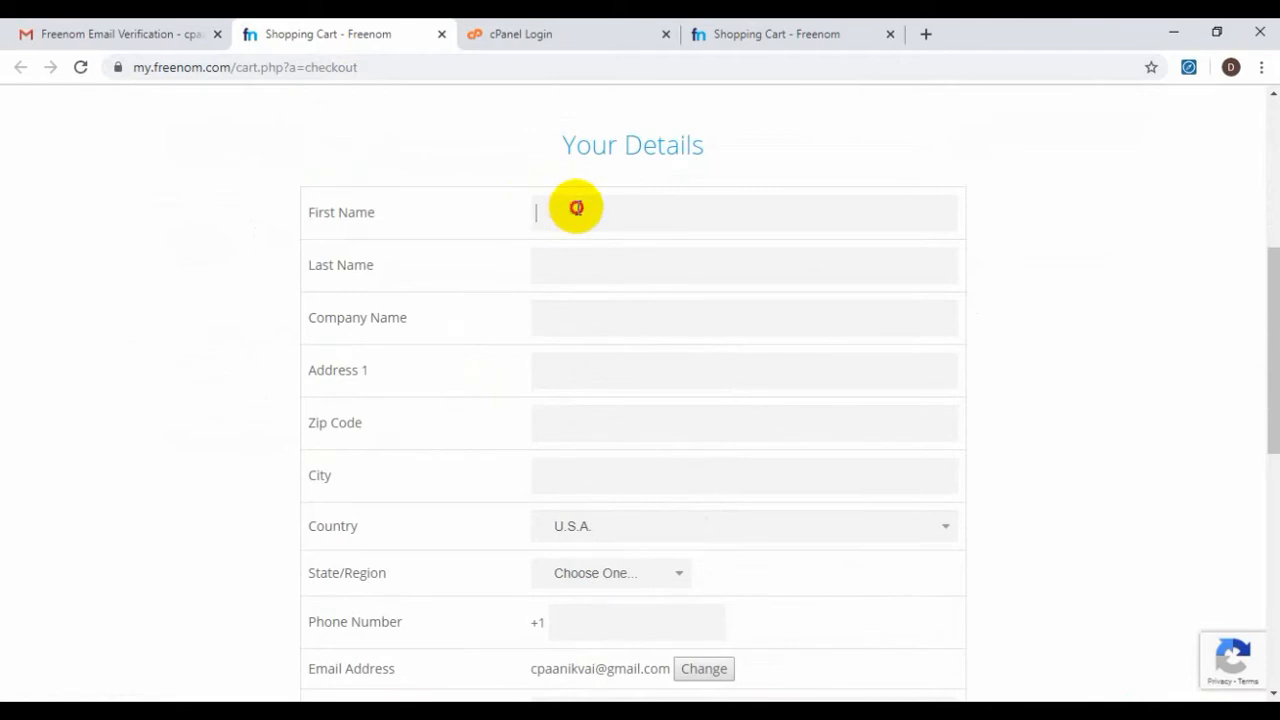
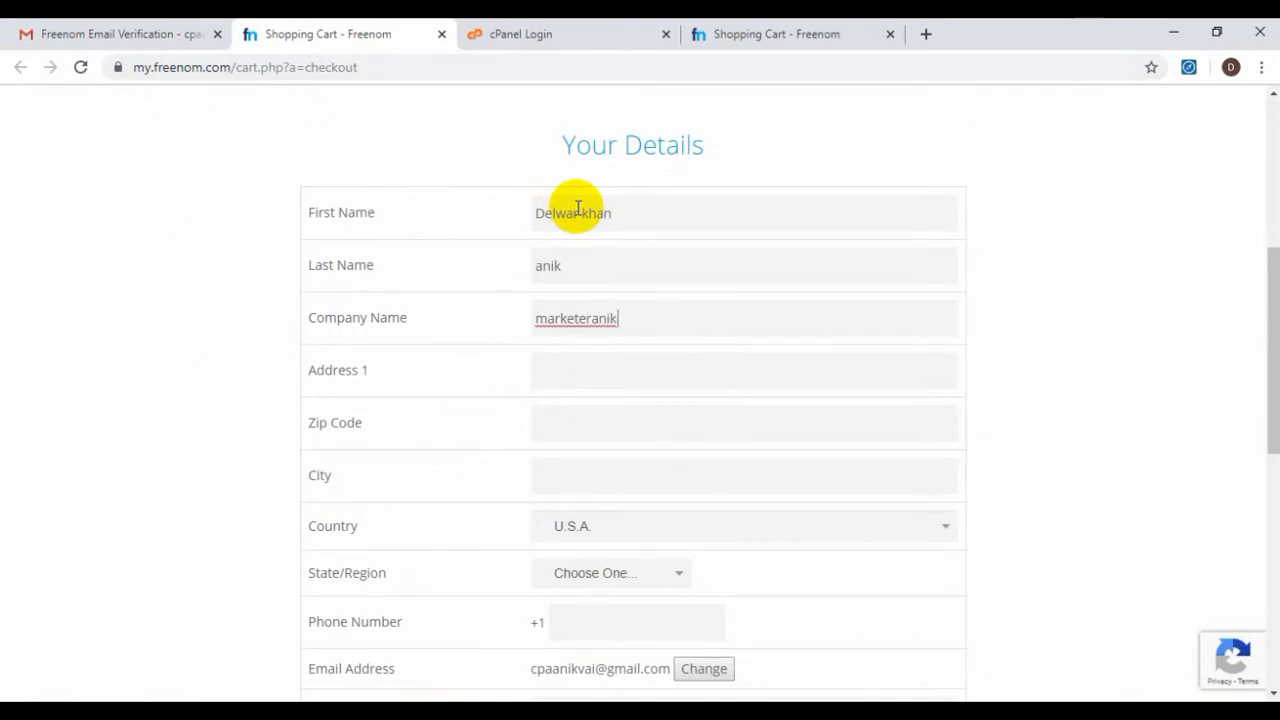
Fill in the street address, zip code and city fields
key(Tab)
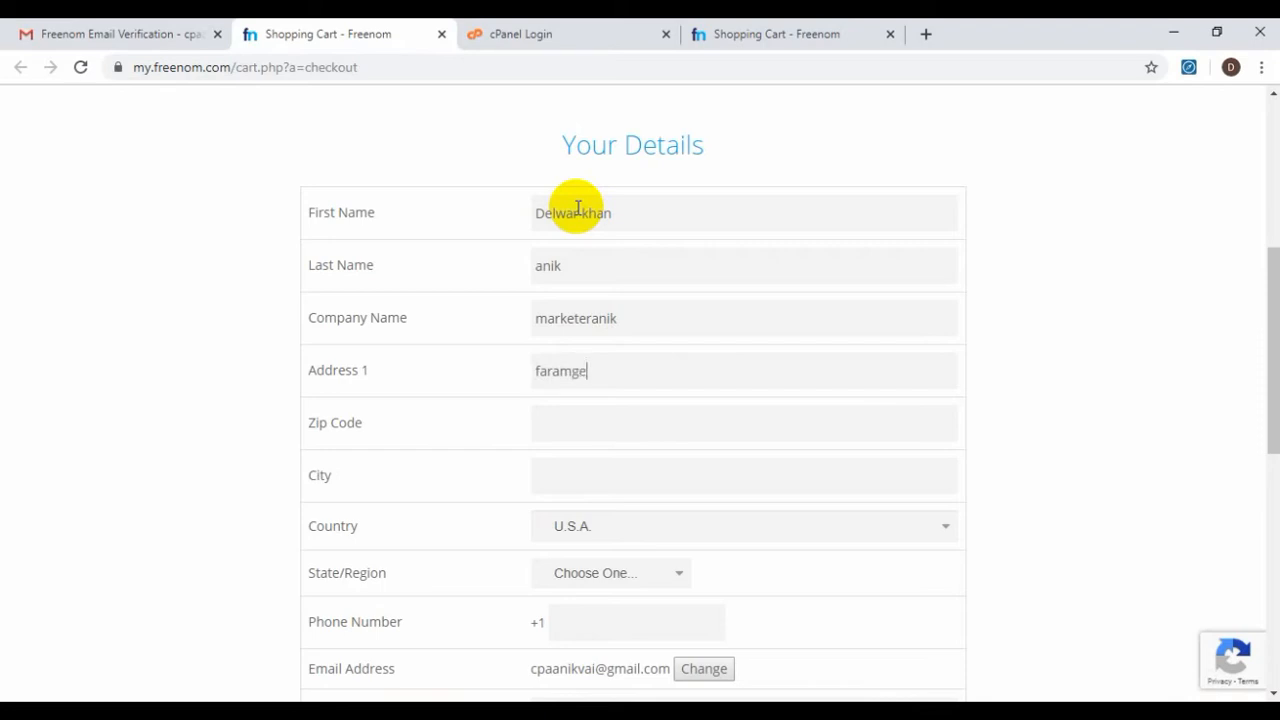
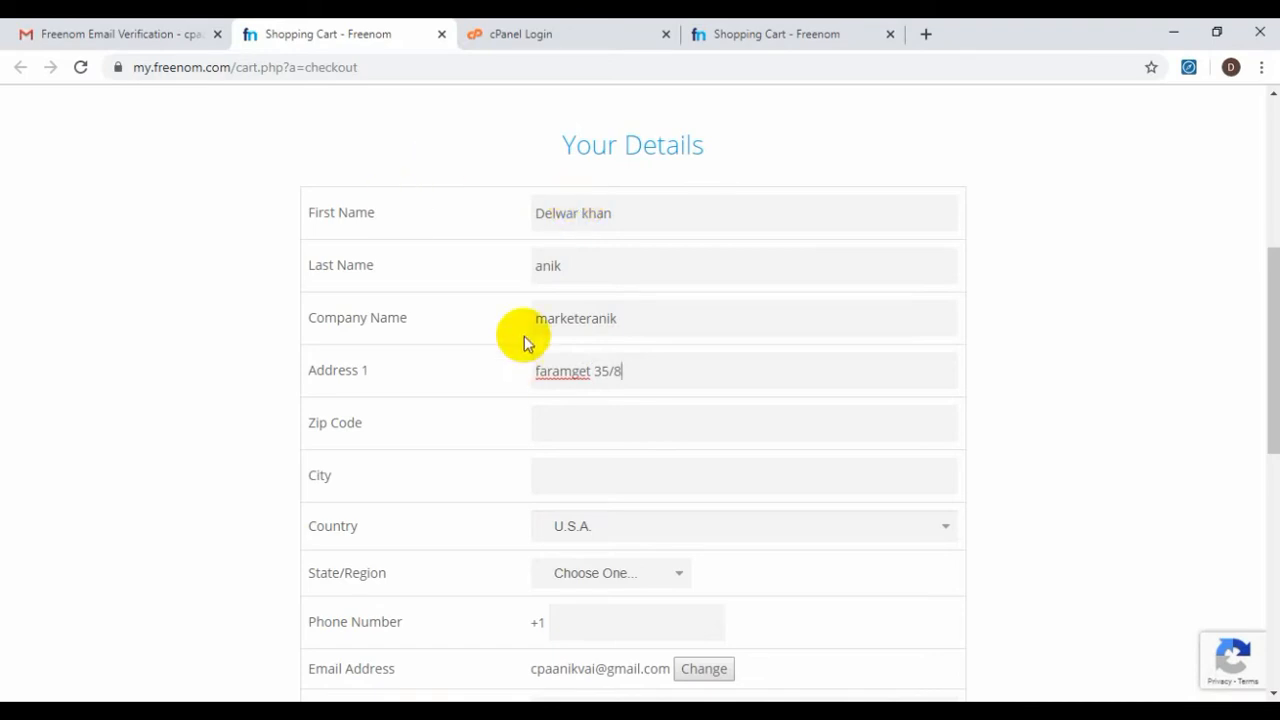
click(577, 431)
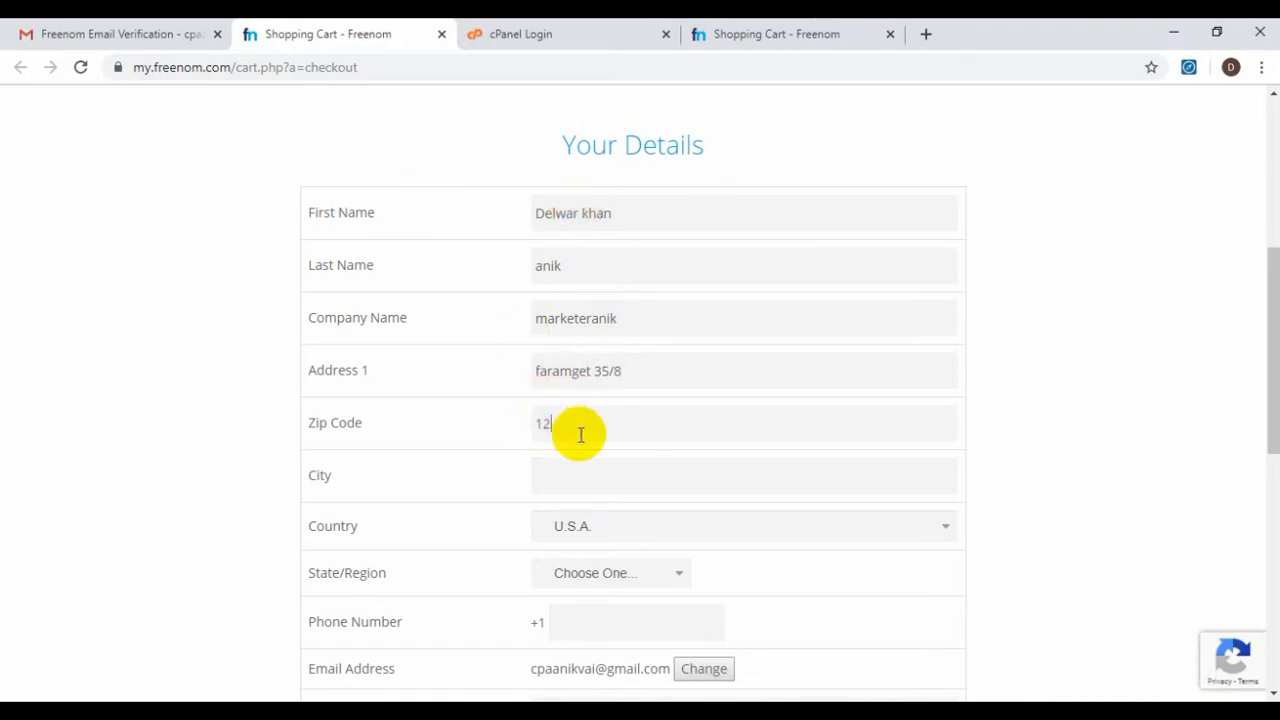
click(580, 472)
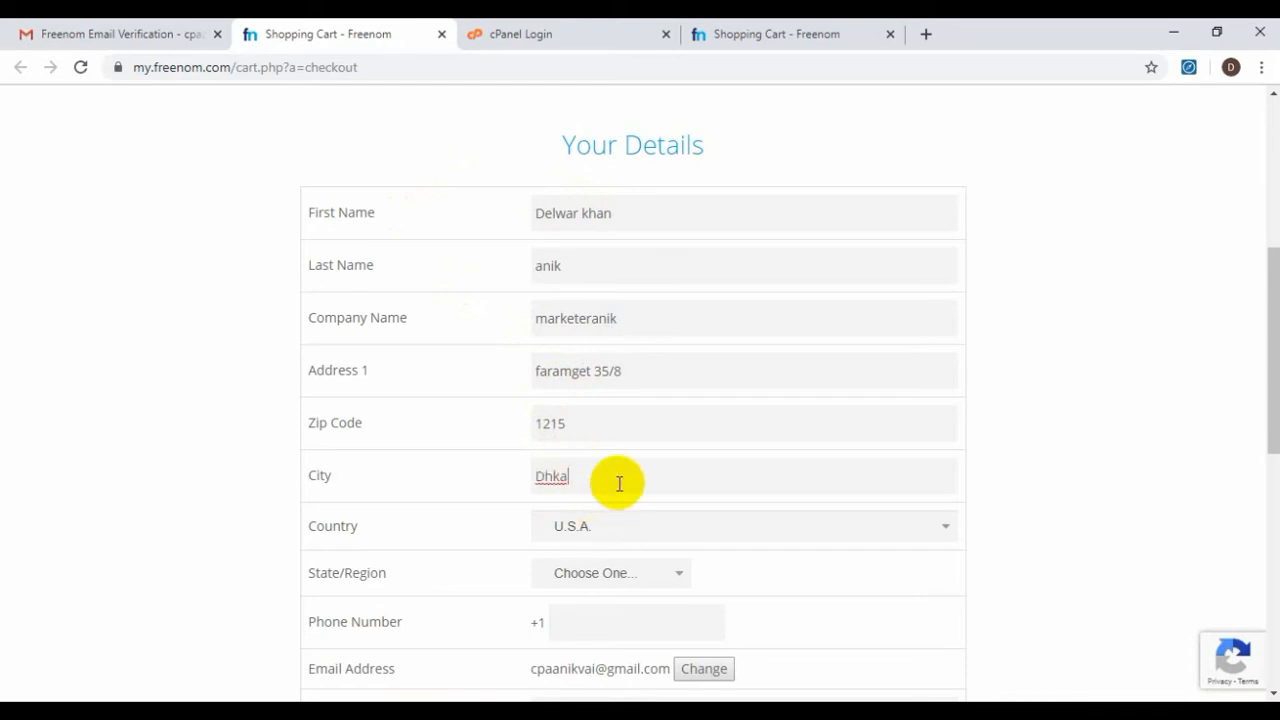
key(BackSpace)
key(BackSpace)
Set the country to Bangladesh and the state/region to Dhaka
click(617, 540)
key(b)
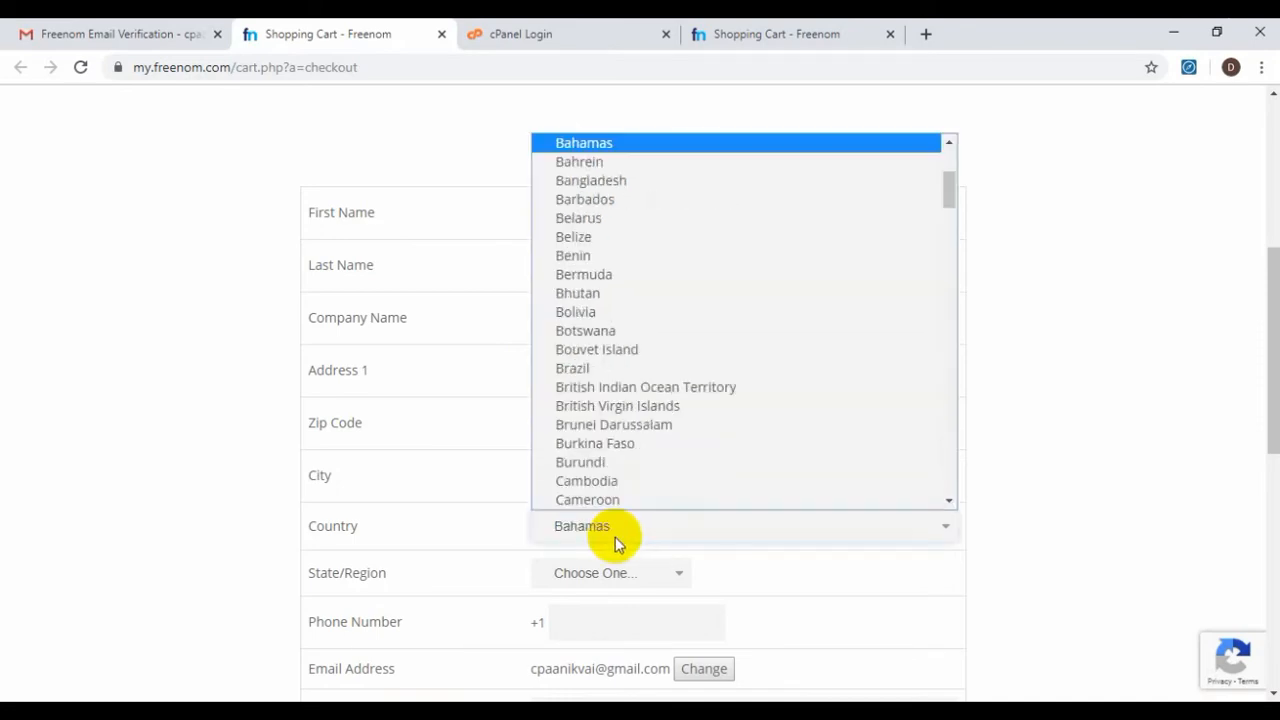
click(638, 181)
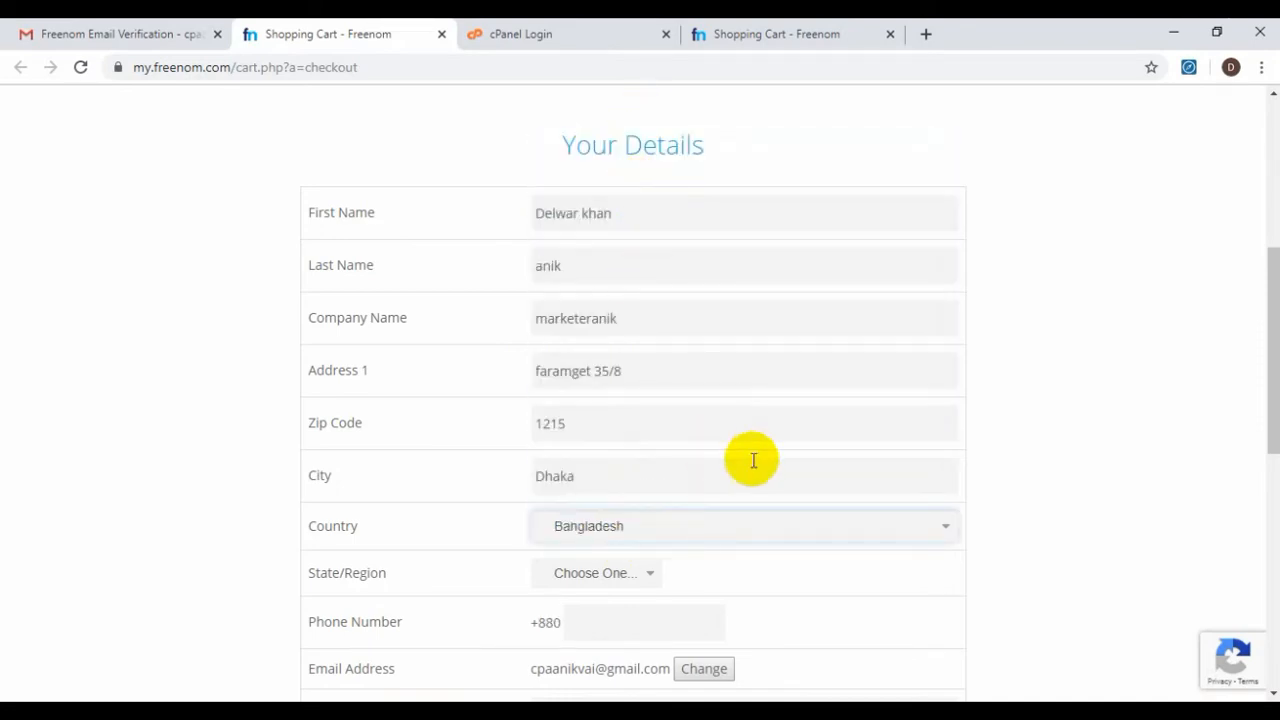
scroll(754, 460, down, 2)
click(628, 355)
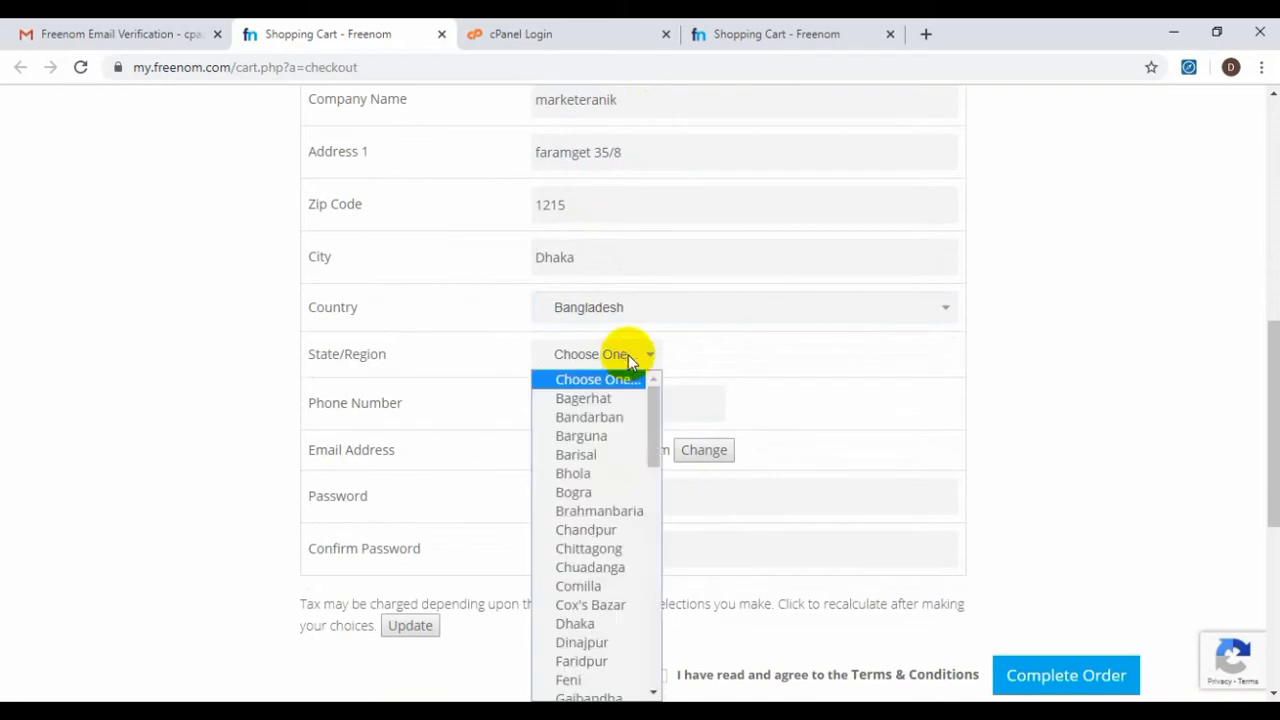
scroll(608, 491, down, 4)
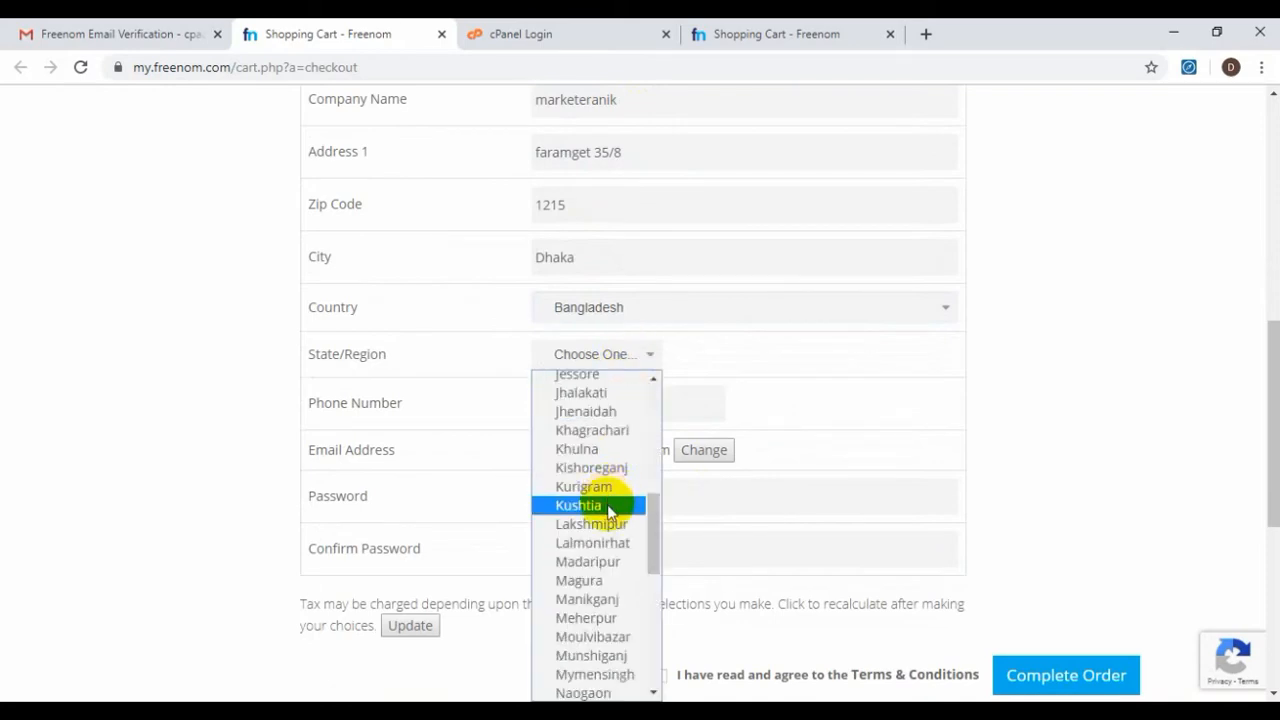
scroll(608, 517, down, 4)
scroll(607, 510, up, 8)
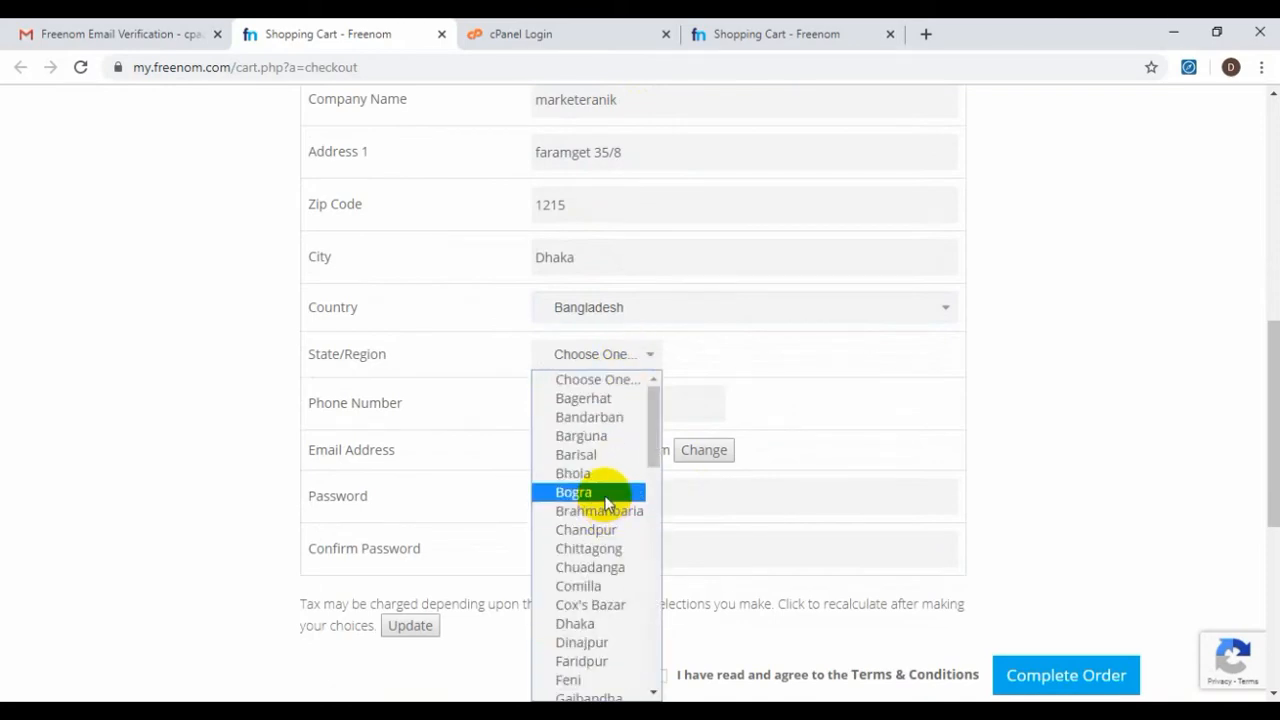
click(576, 623)
Enter the phone number and the account password with its confirmation
click(622, 404)
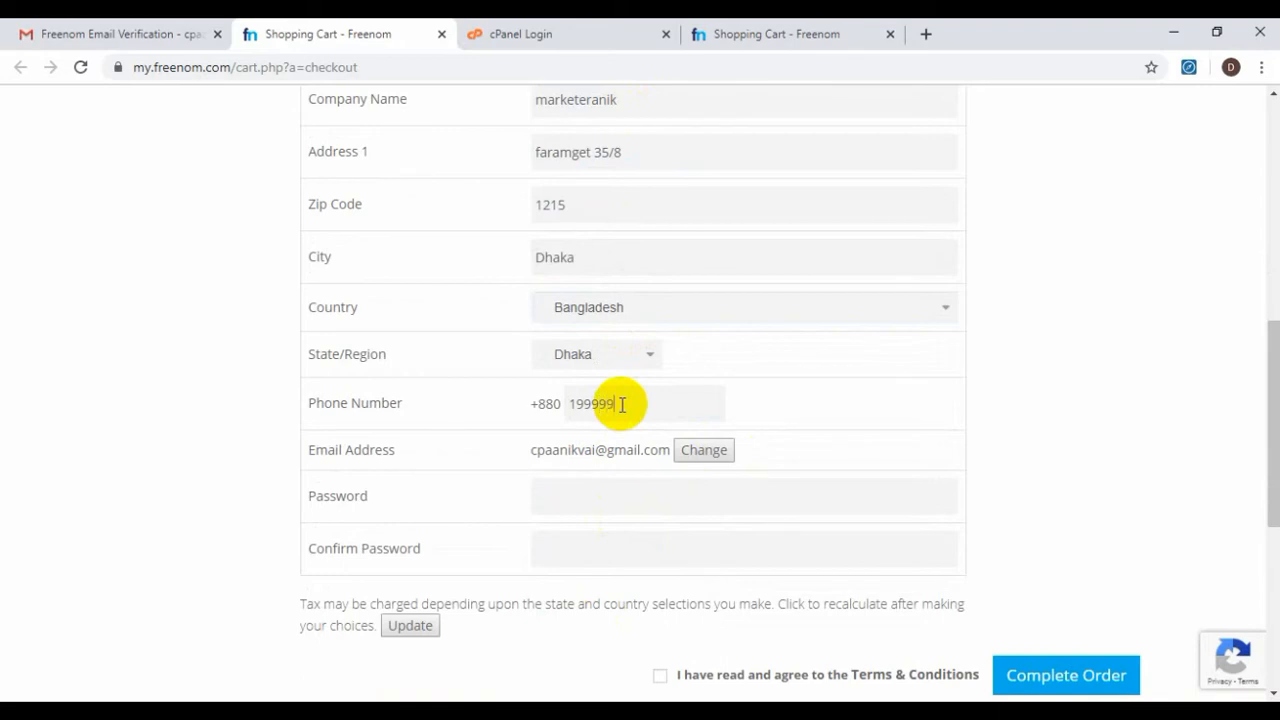
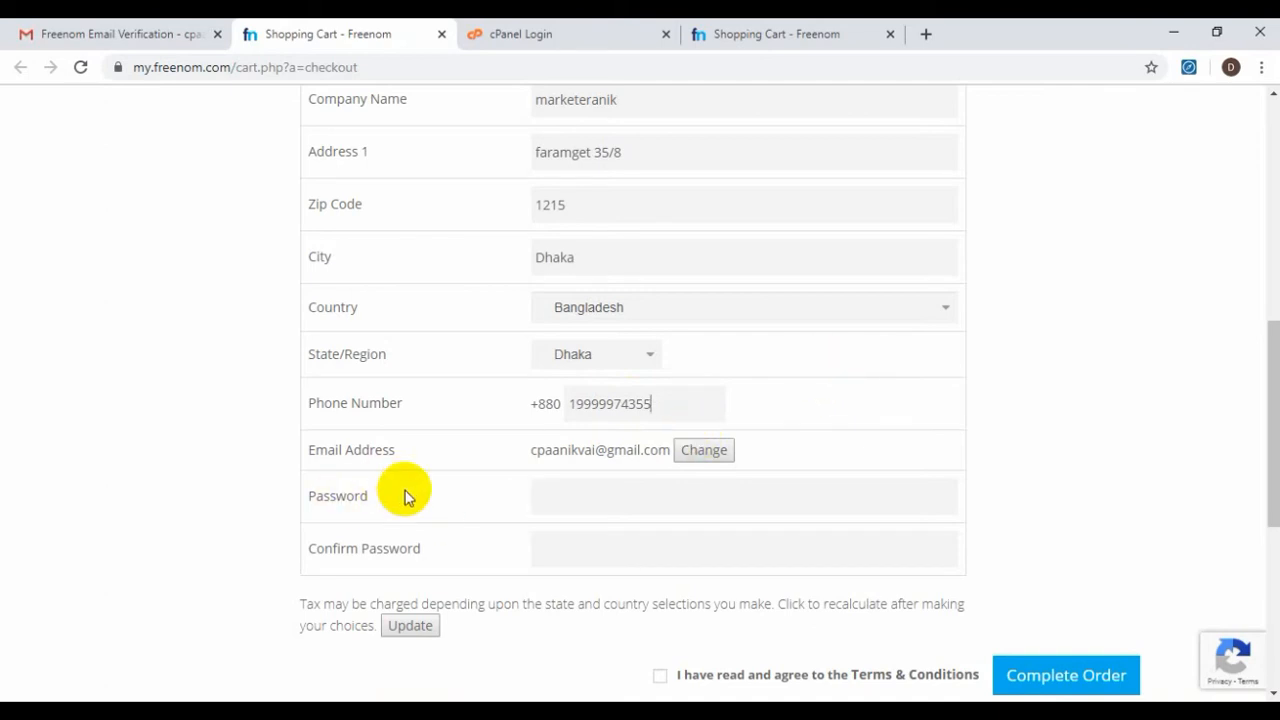
click(603, 498)
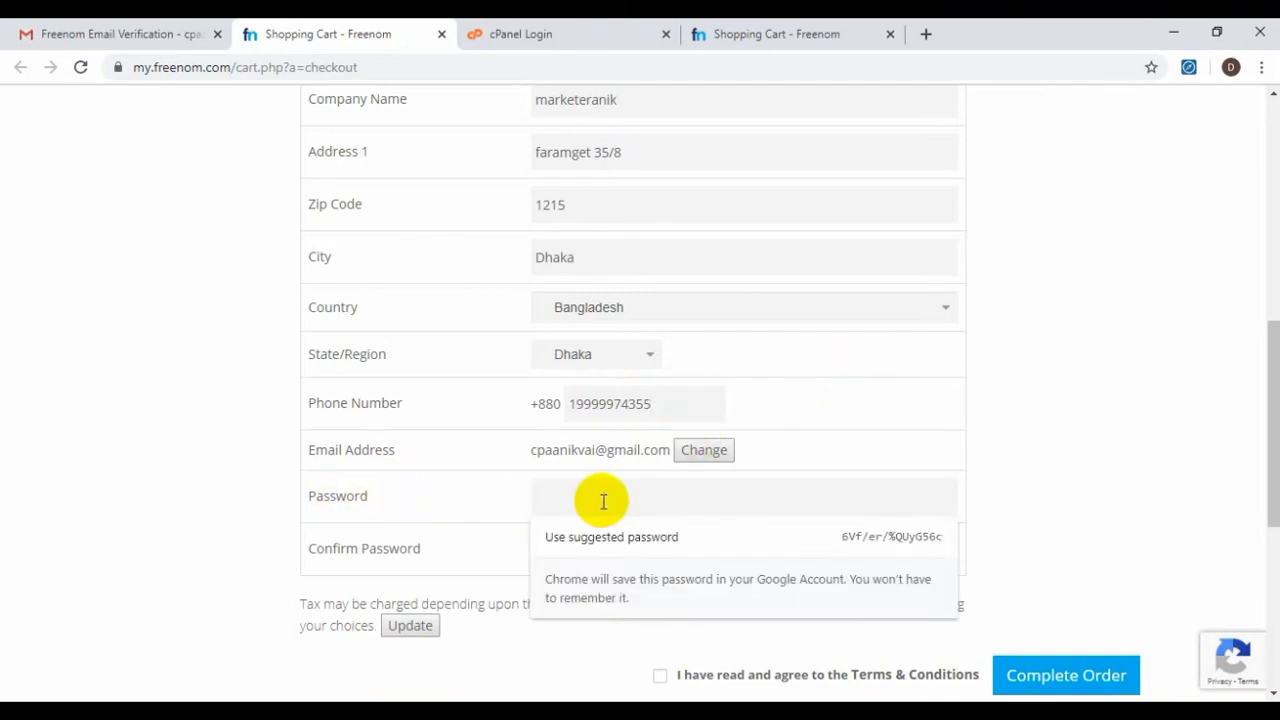
text(••••••)
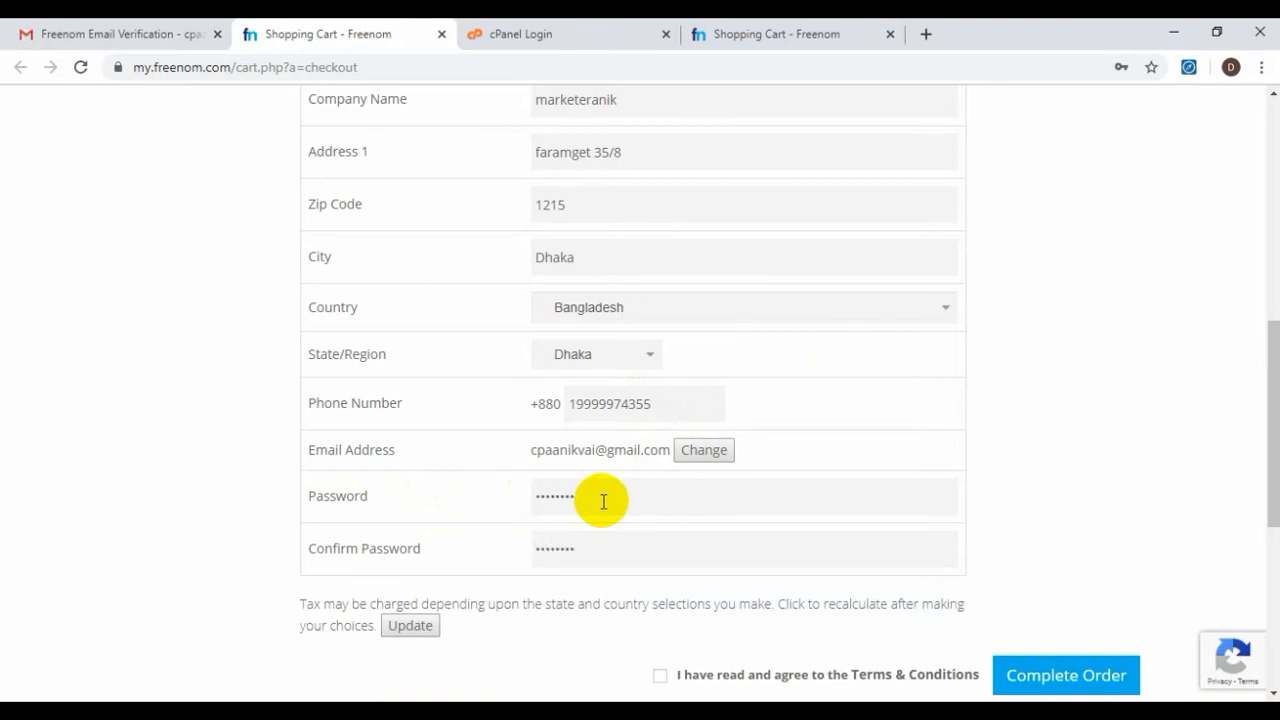
scroll(603, 501, down, 2)
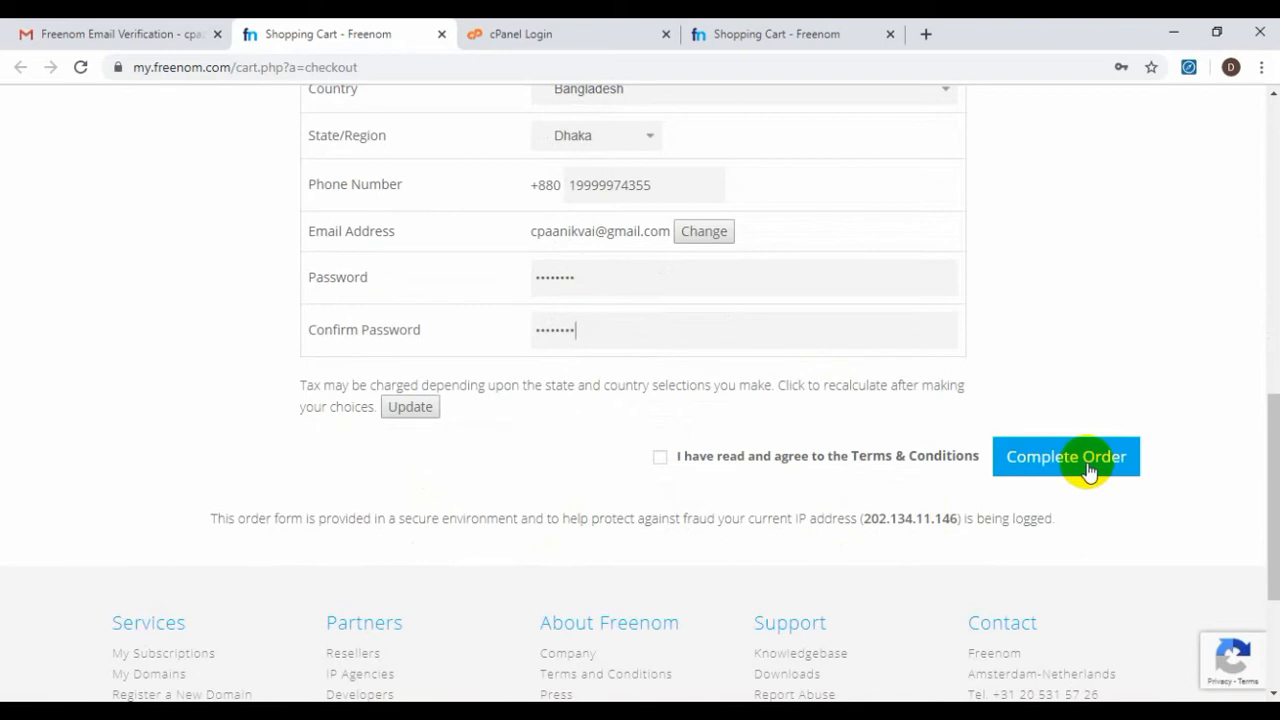
Dismiss the agree-to-terms warning, tick Terms & Conditions and resubmit with Complete Order
key(ctrl)
key(ctrl)
click(1087, 465)
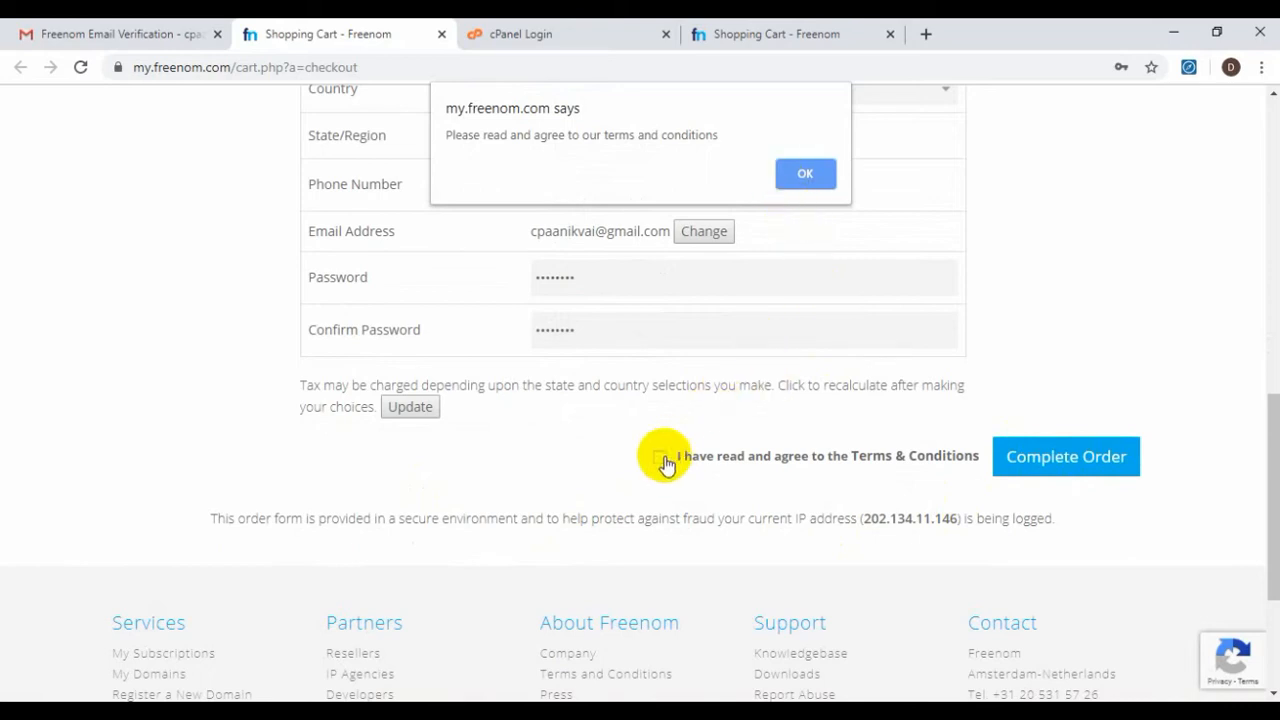
click(795, 170)
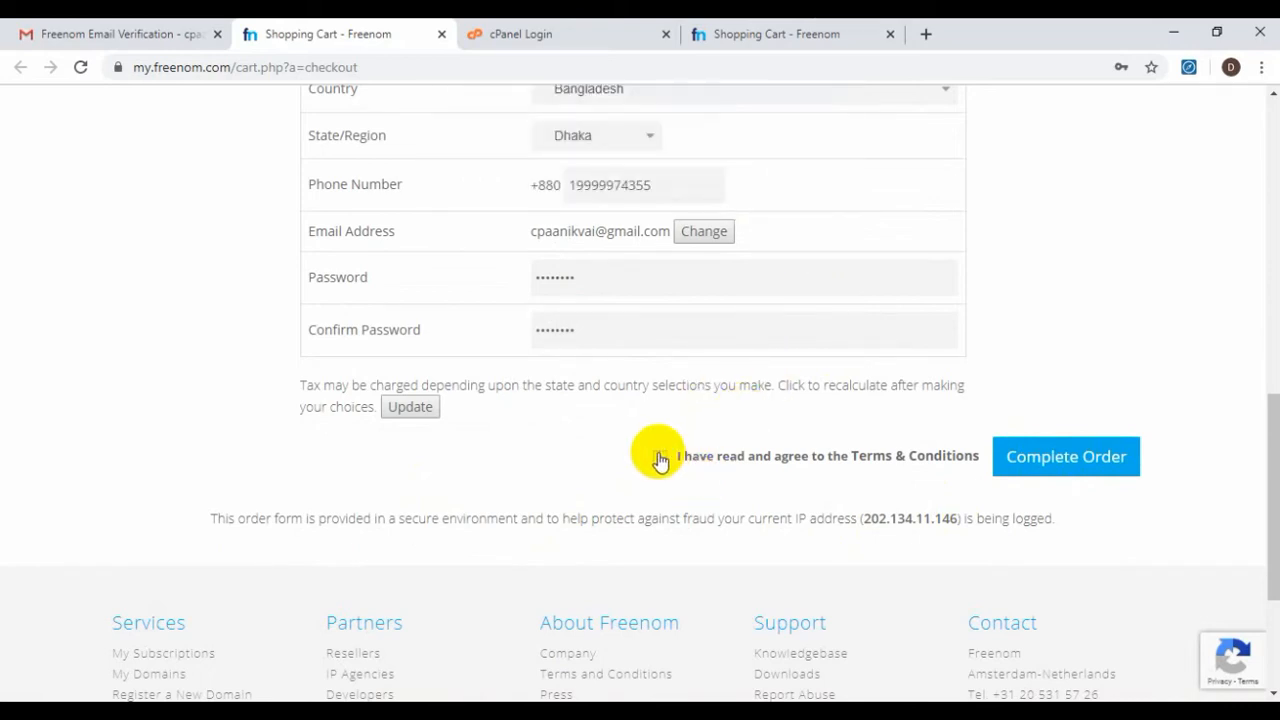
click(659, 457)
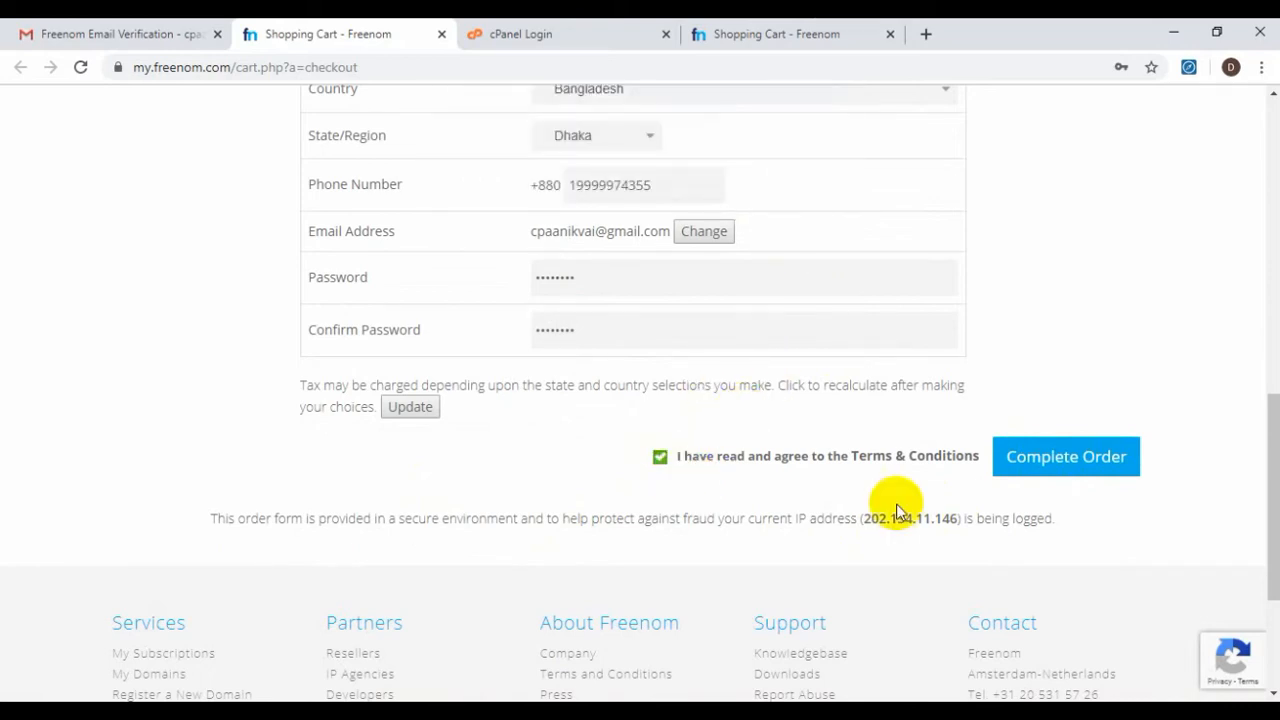
click(1033, 468)
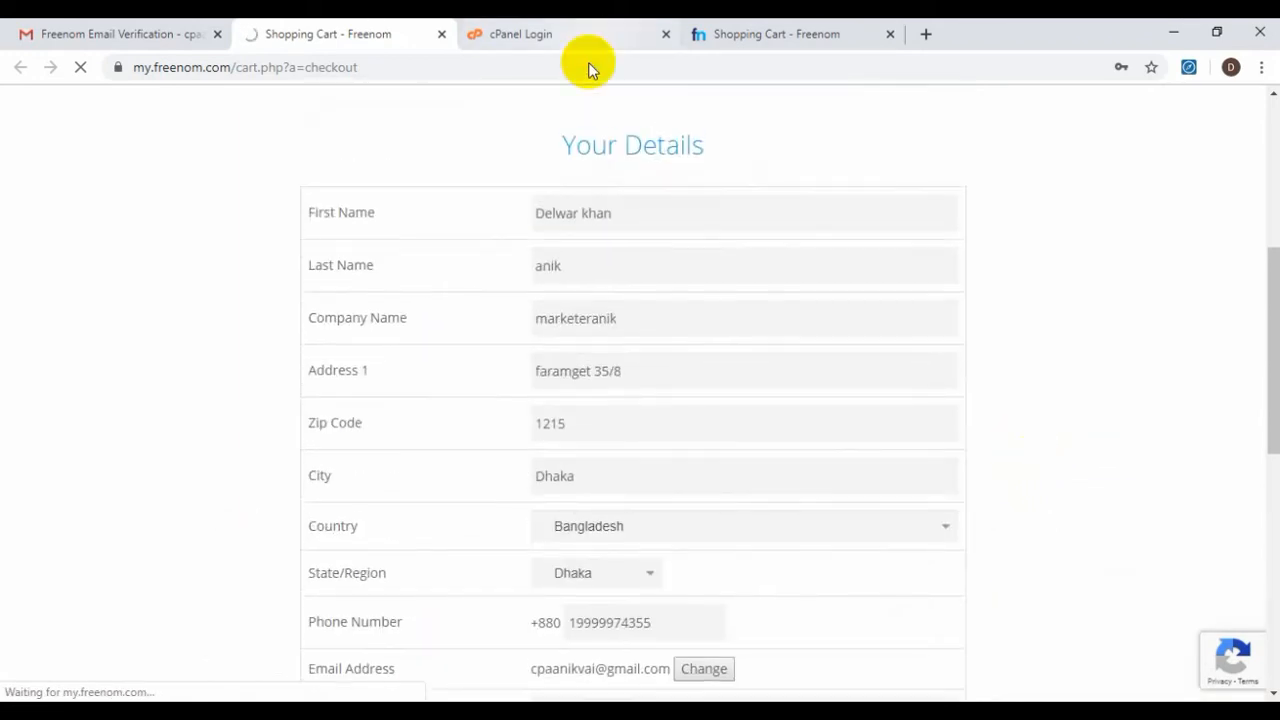
Save the Freenom login in Chrome under the account e-mail and review the order confirmation
scroll(682, 338, down, 4)
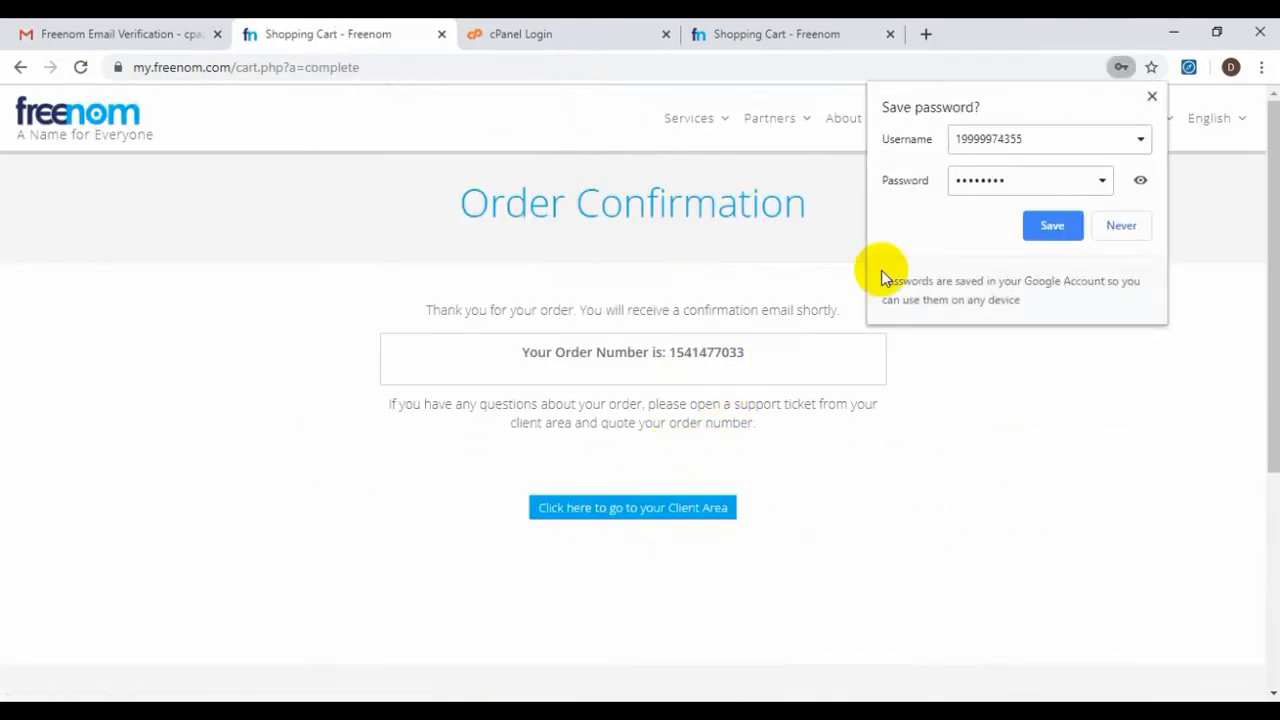
click(983, 138)
double_click(985, 140)
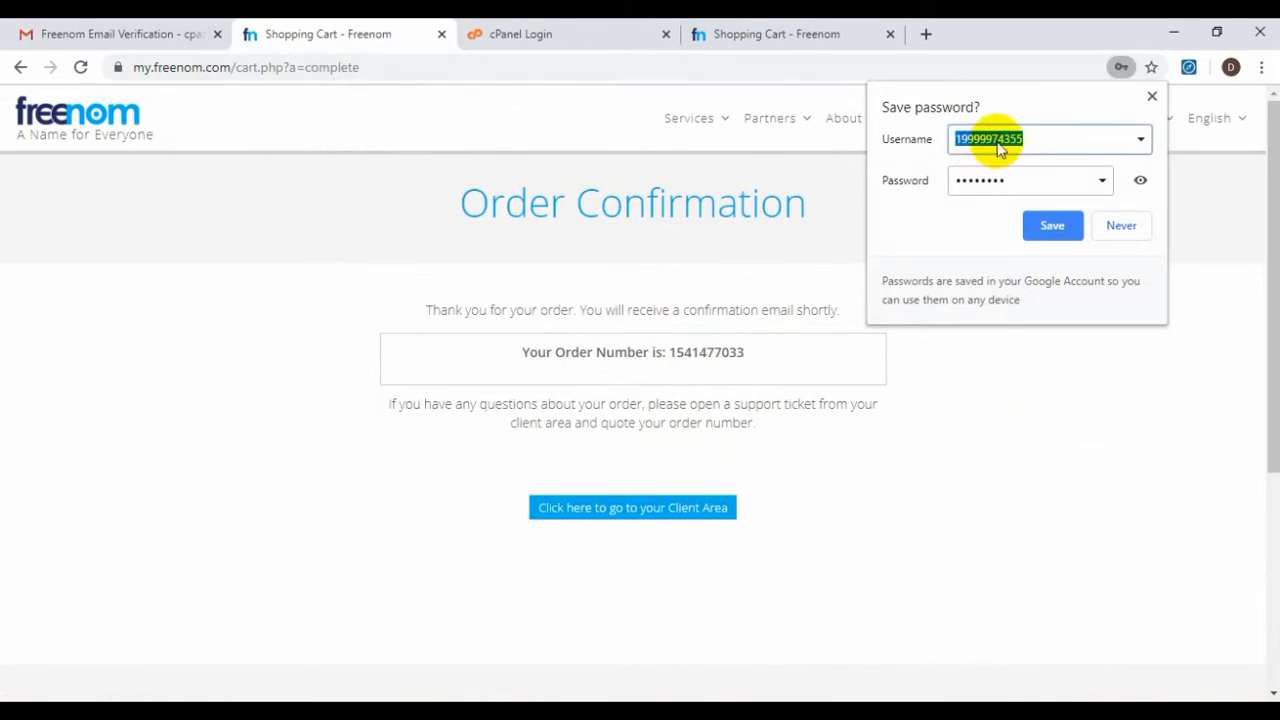
key(ctrl+v)
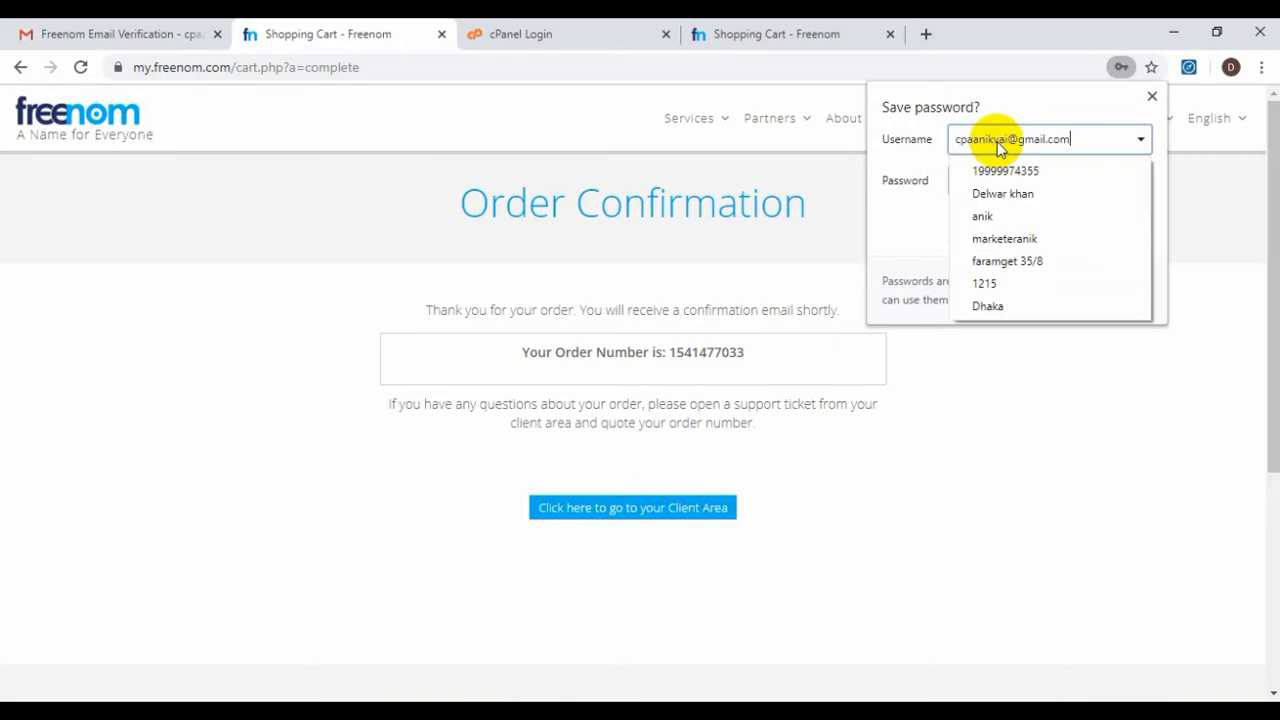
click(920, 166)
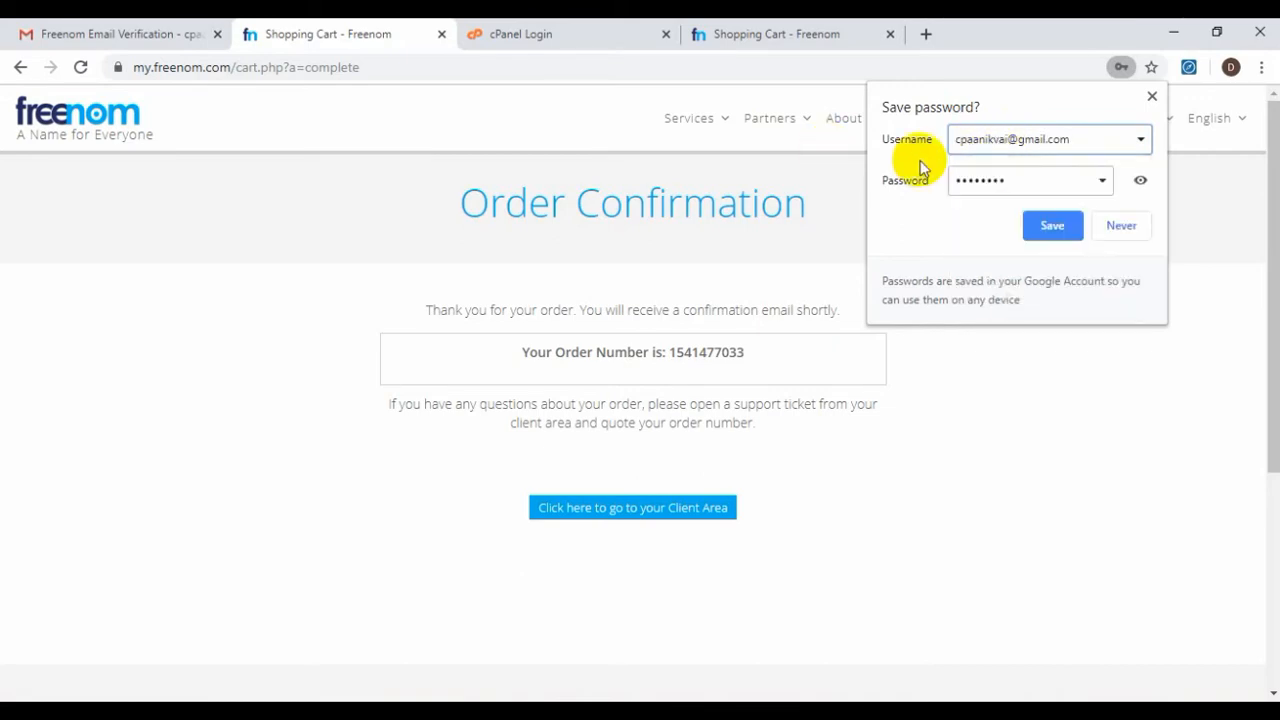
click(1045, 228)
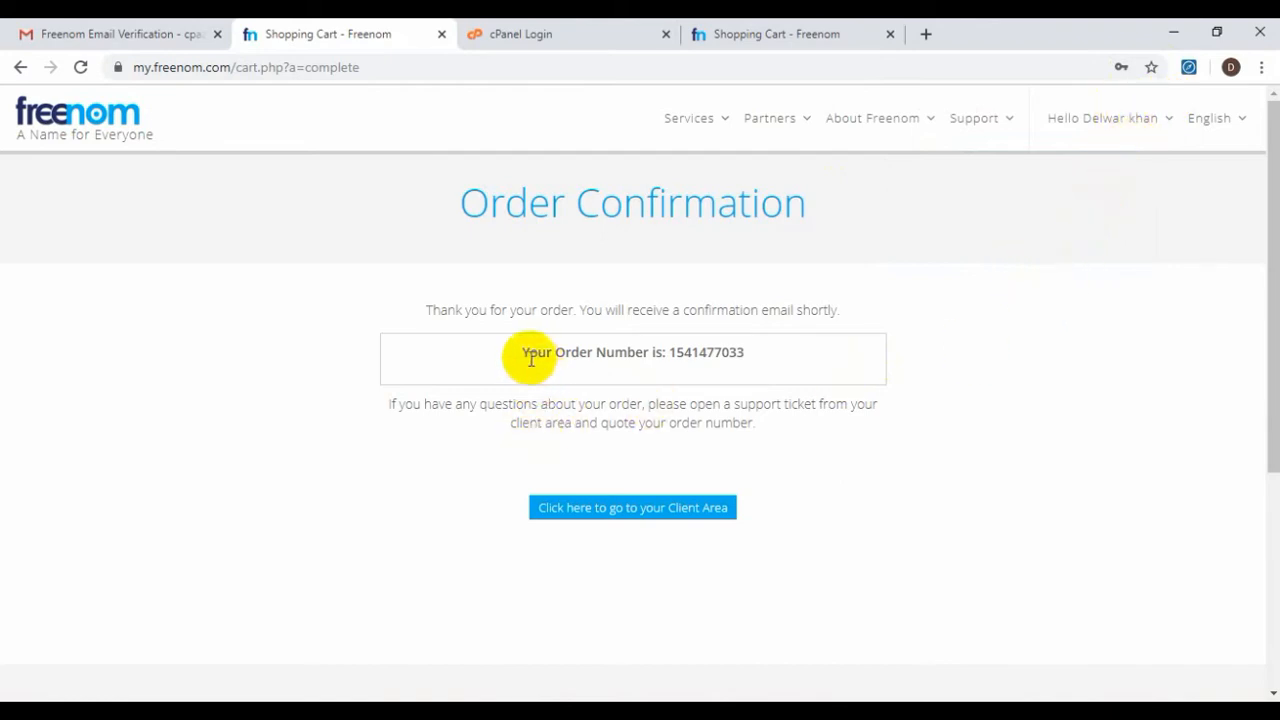
drag(531, 360, 648, 355)
drag(462, 205, 783, 228)
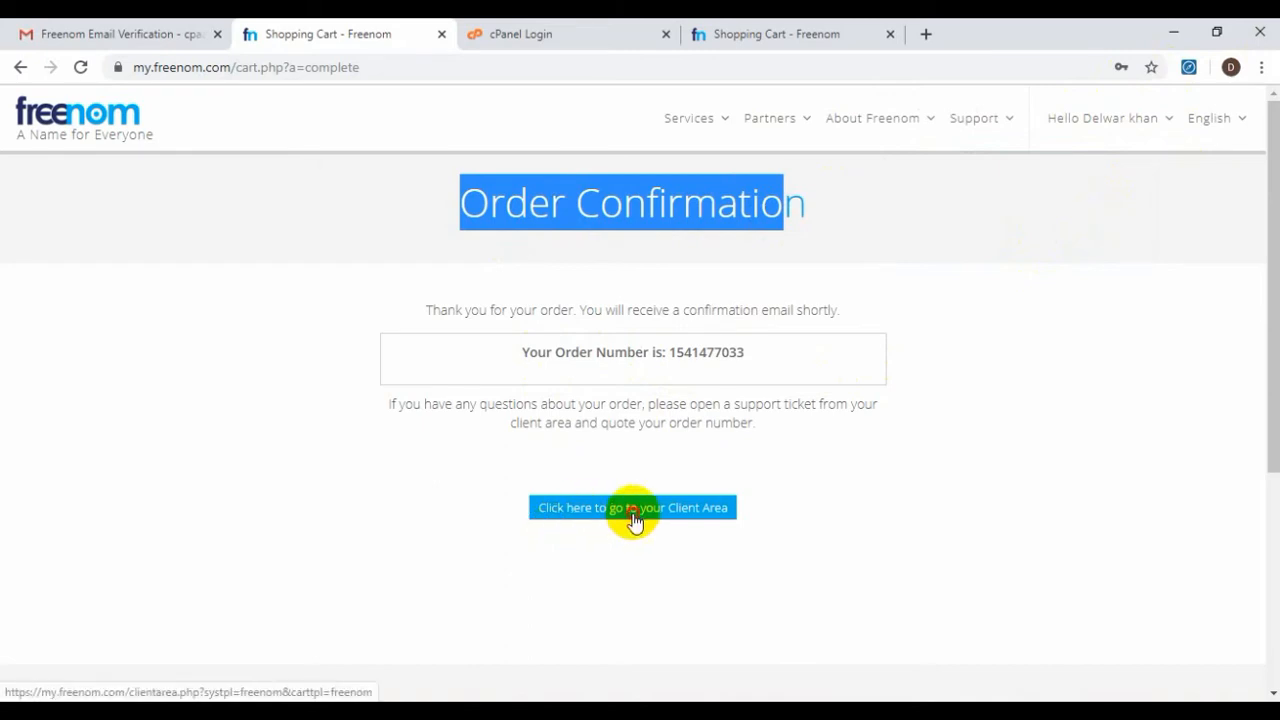
Sign in to the Client Area and open Services > My Domains listing the three free domains
click(634, 522)
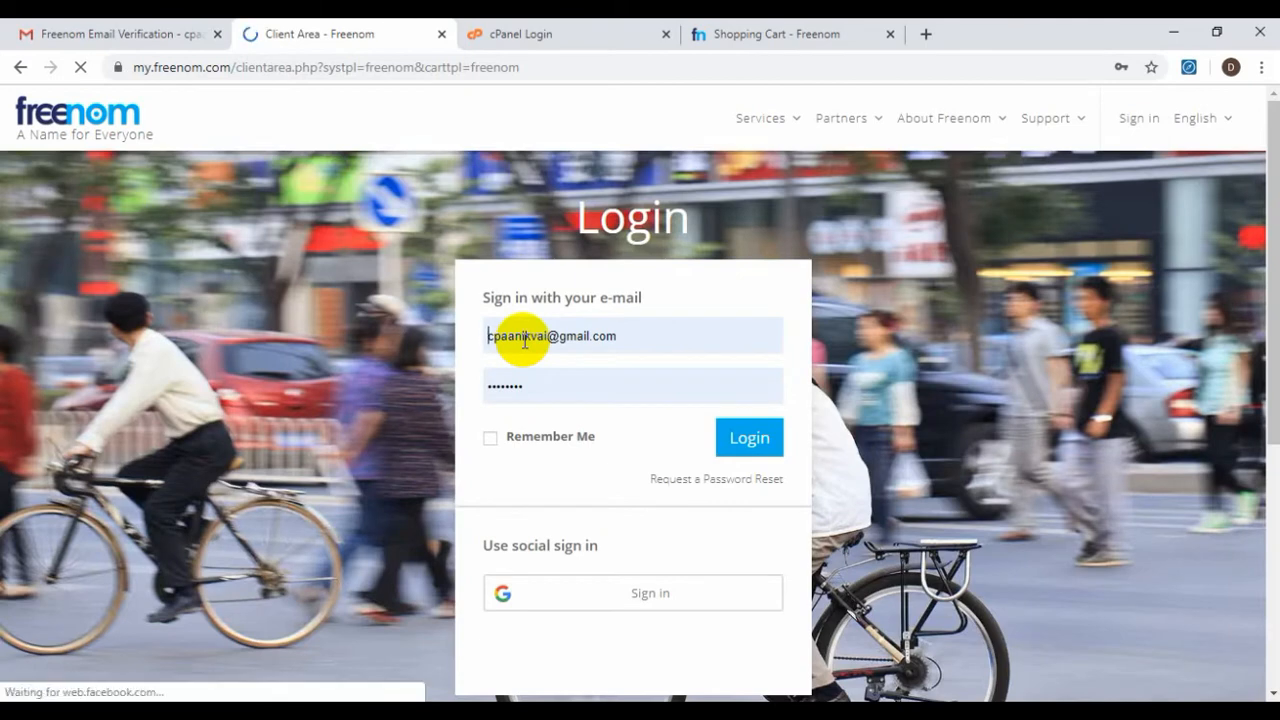
click(747, 438)
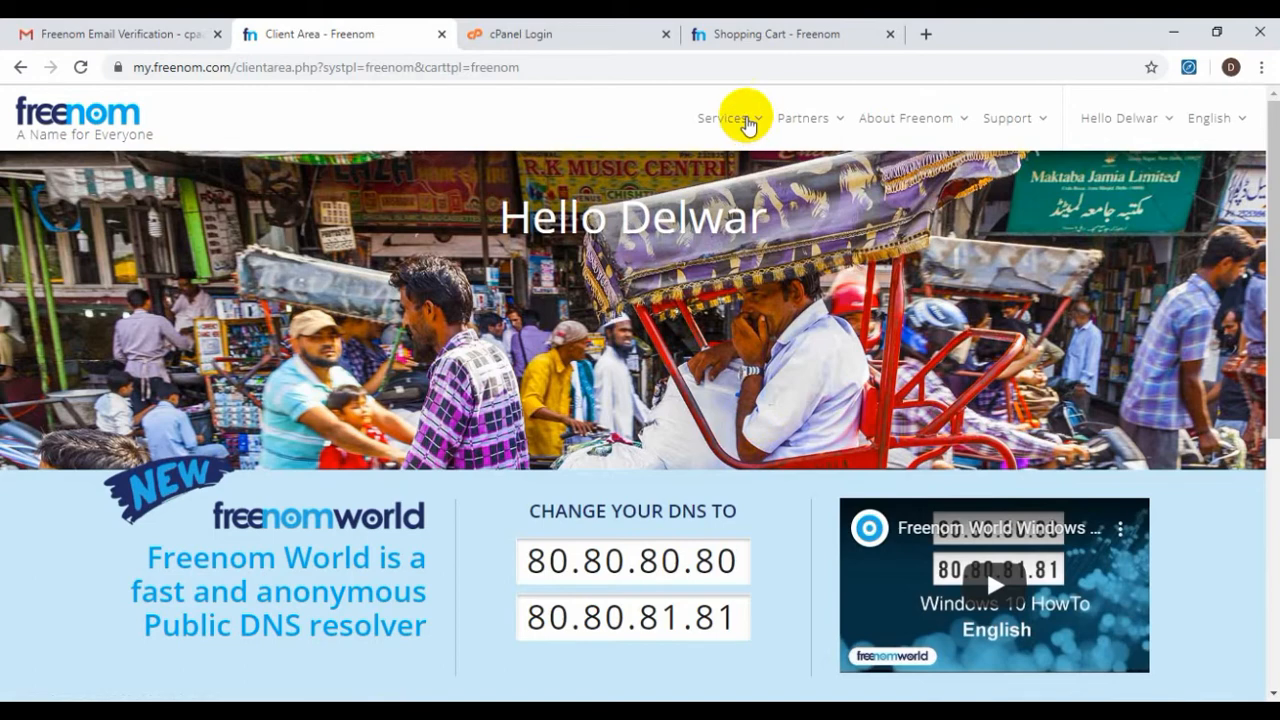
click(748, 124)
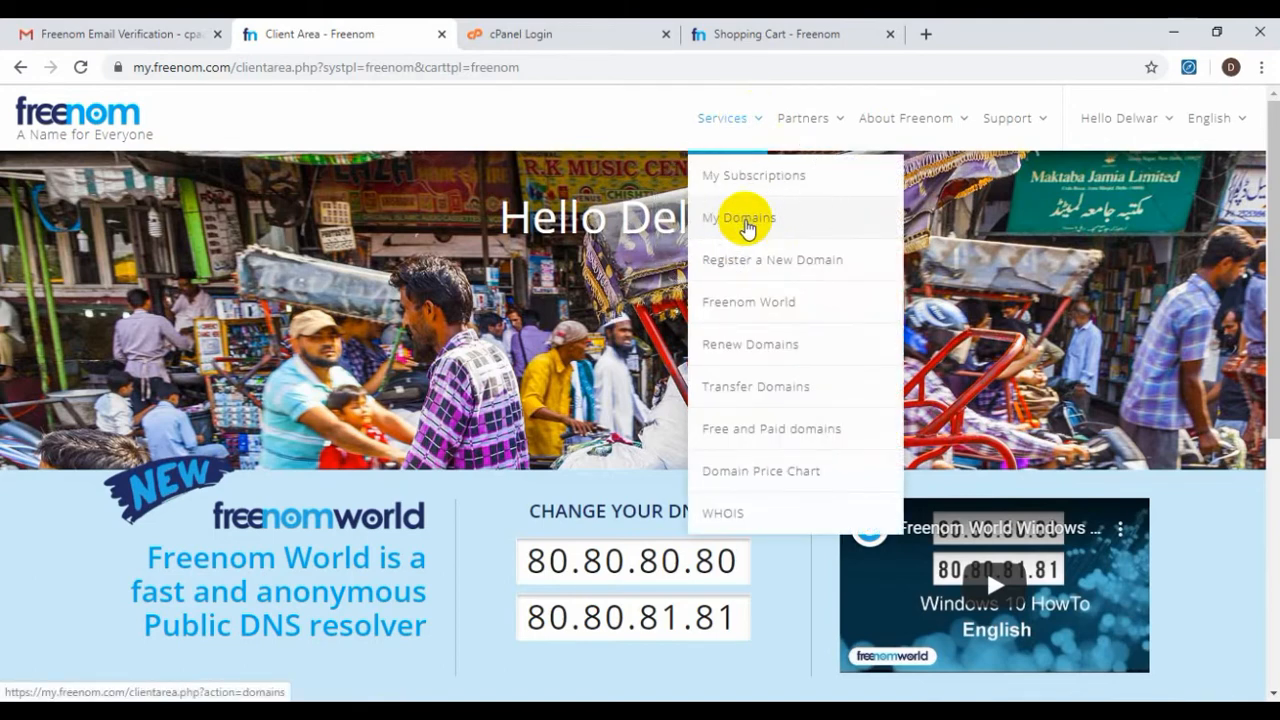
click(743, 220)
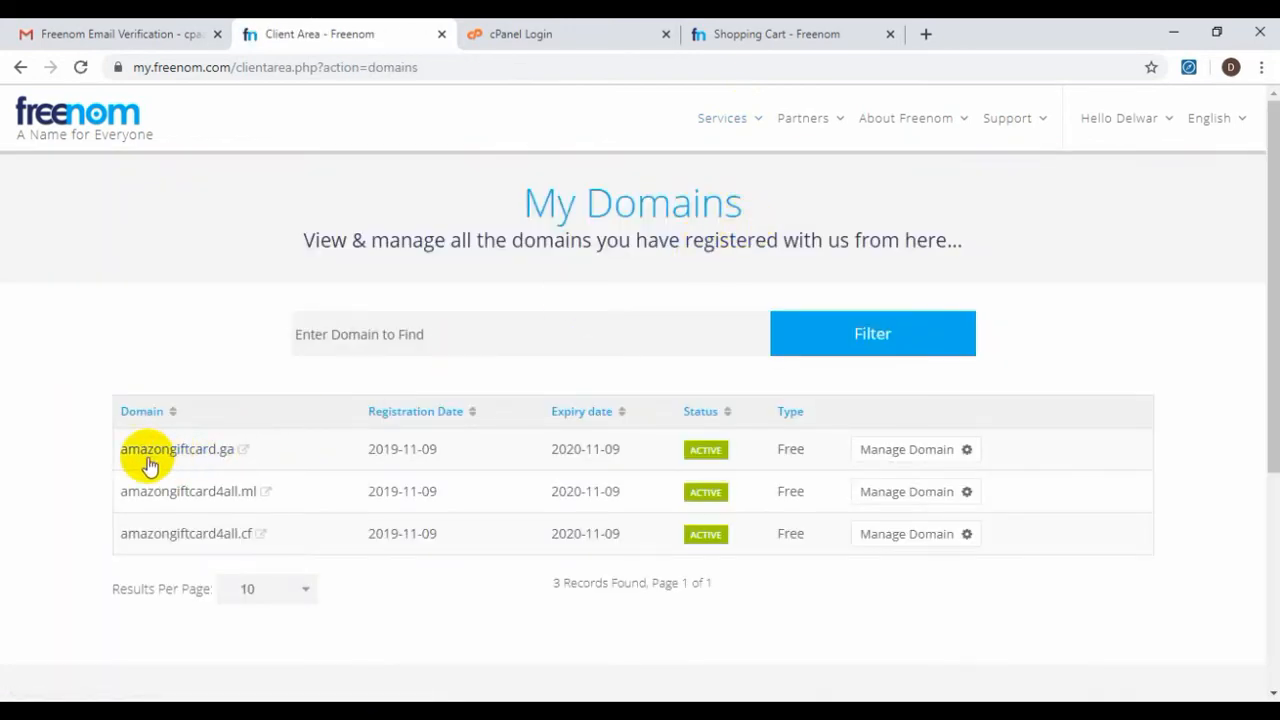
drag(115, 458, 271, 543)
click(29, 505)
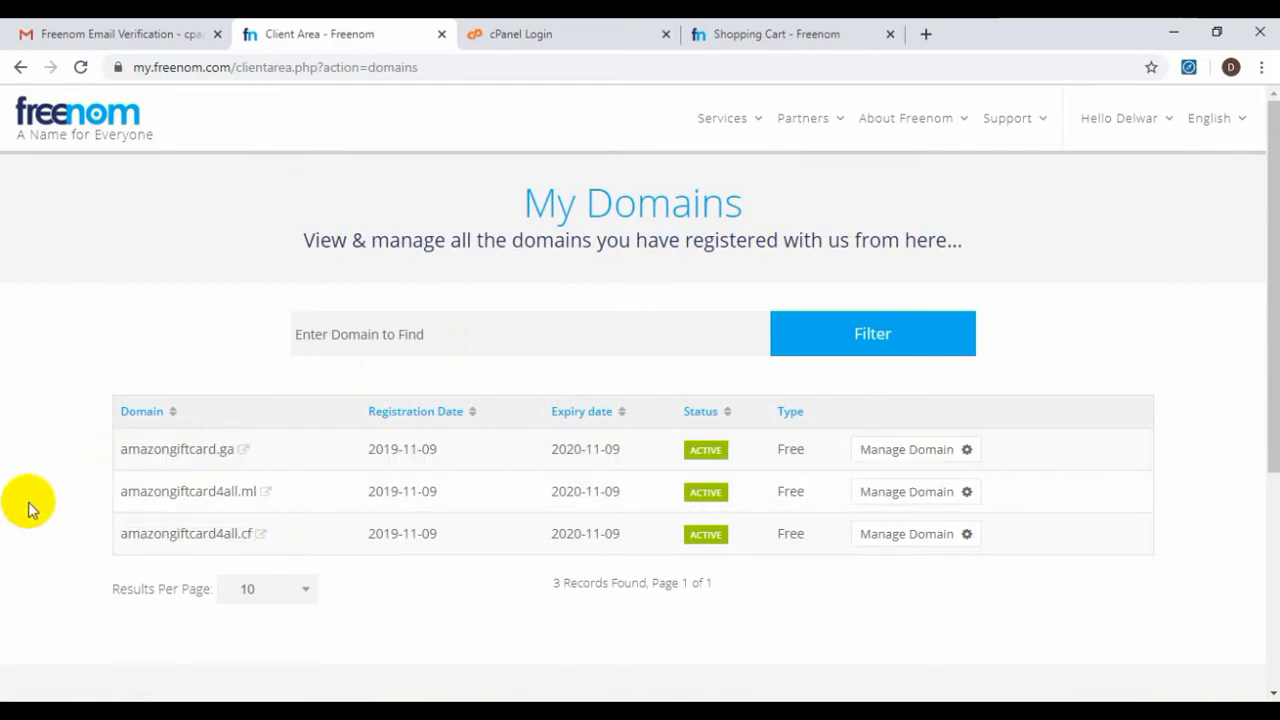
Switch to the cPanel login tab and clear its address bar
click(600, 30)
click(312, 76)
key(BackSpace)
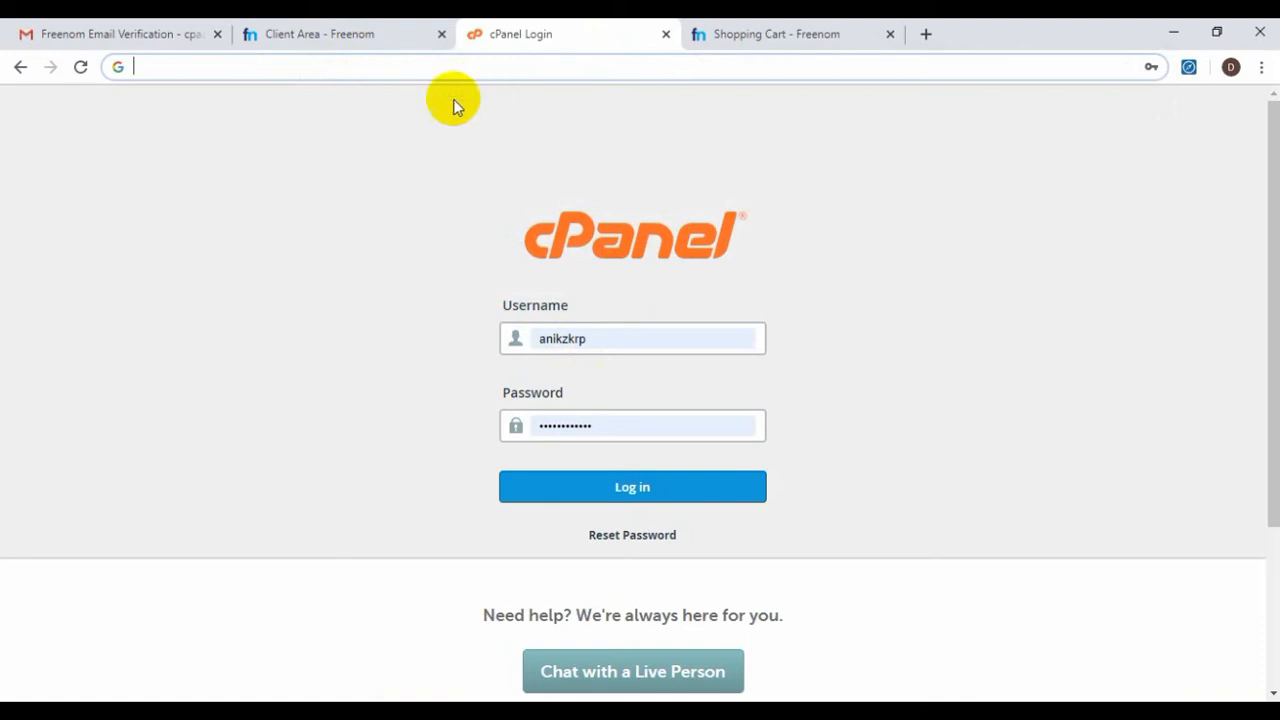
Empty Keyword.txt in Notepad by selecting all its text and deleting it
click(582, 710)
click(494, 354)
key(ctrl+a)
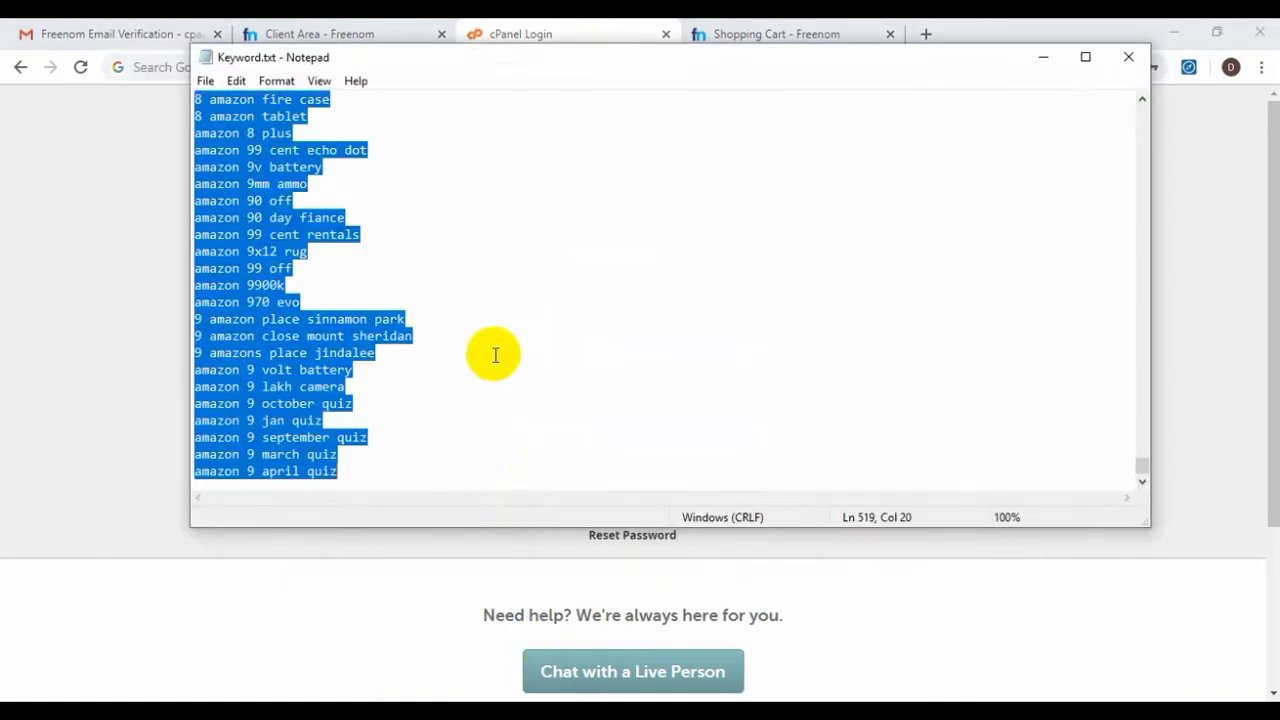
key(Delete)
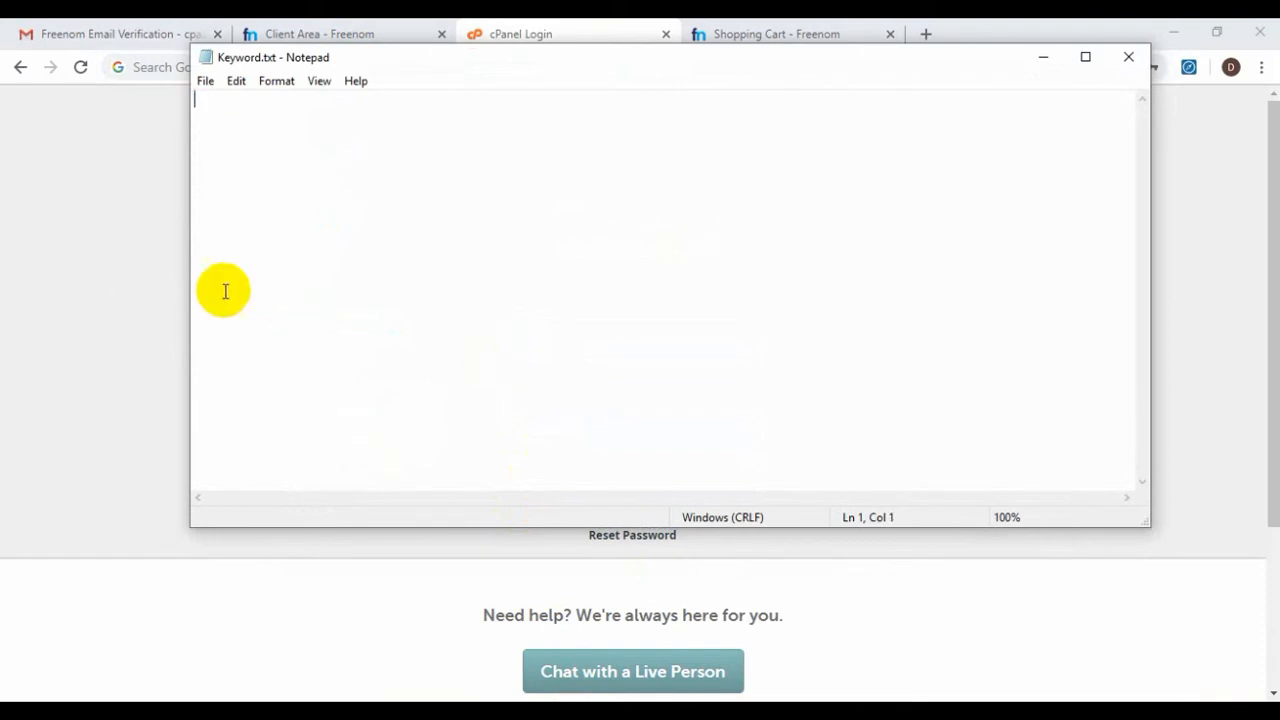
click(166, 140)
click(190, 70)
Load anikvai.com/cpanel and log in to the hosting control panel
text(anikvai.com)
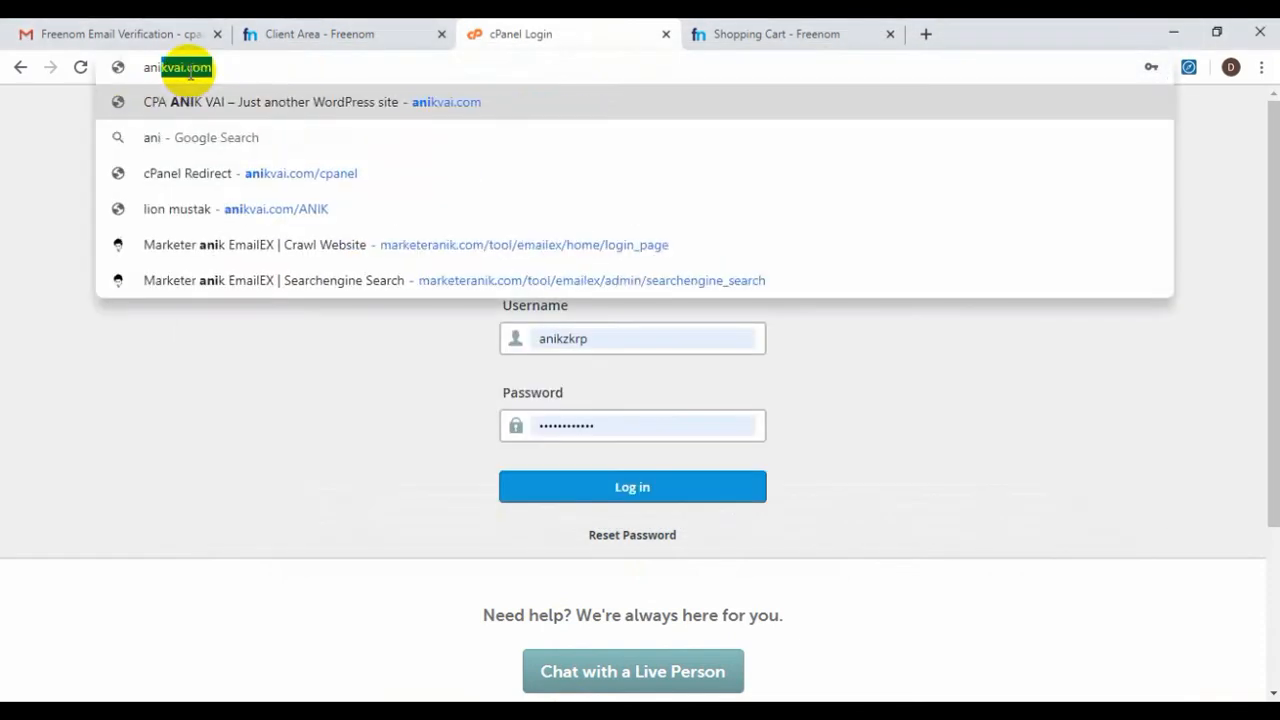
text(/)
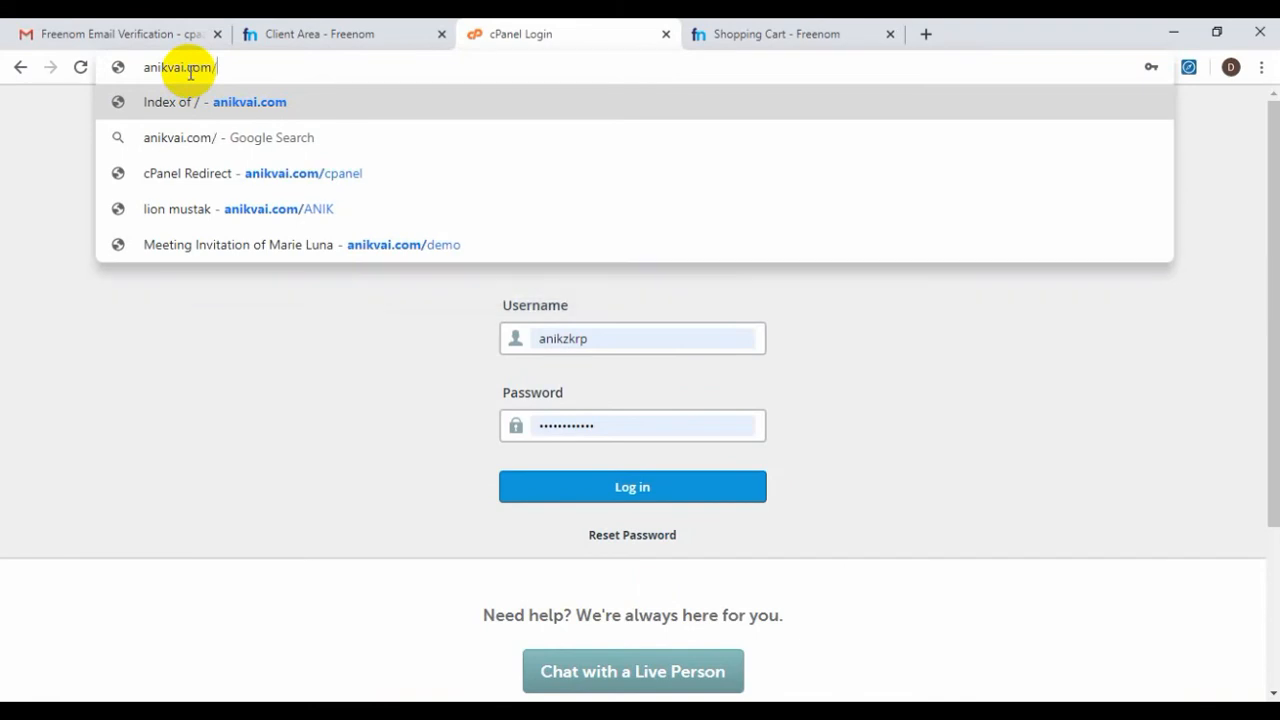
text(cpanel)
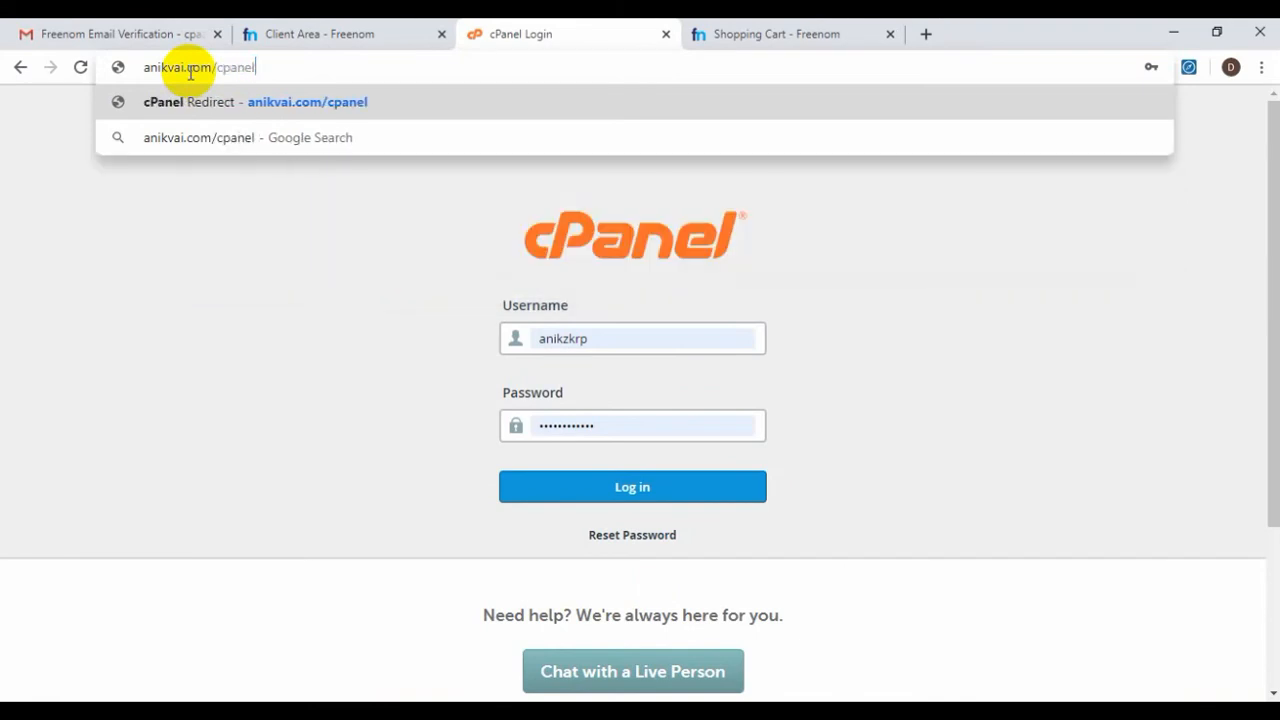
key(Return)
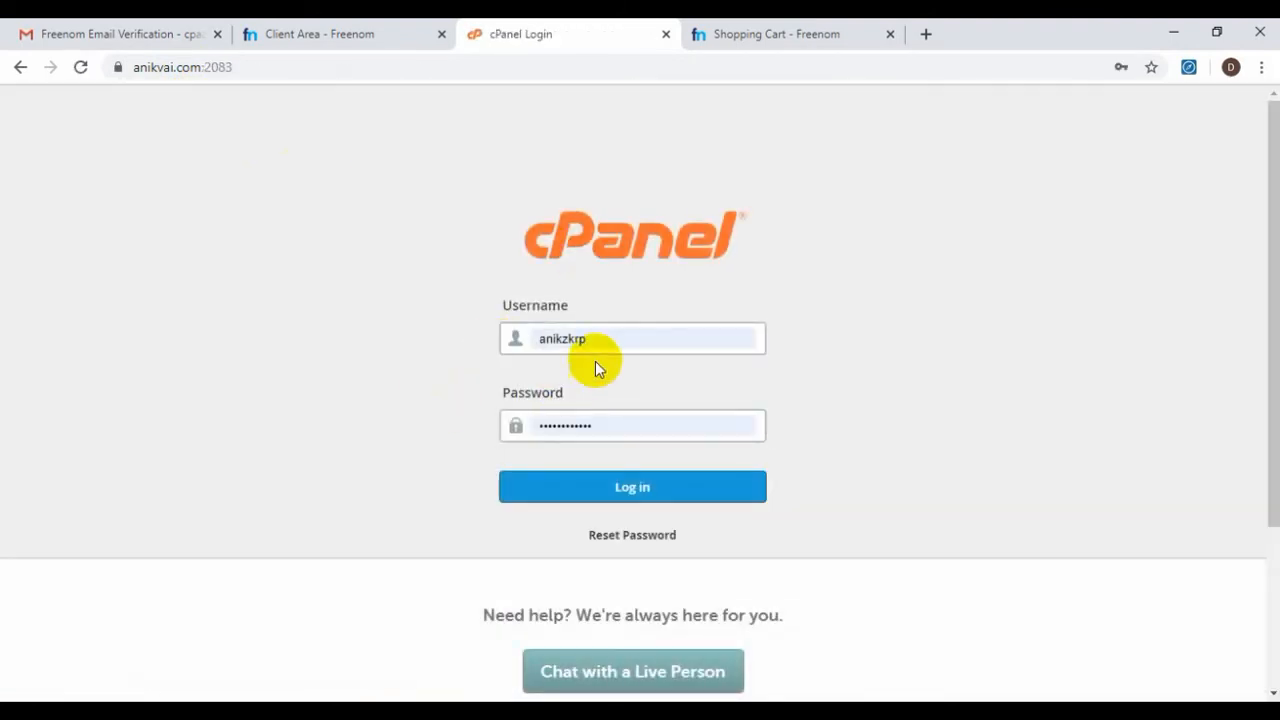
click(594, 489)
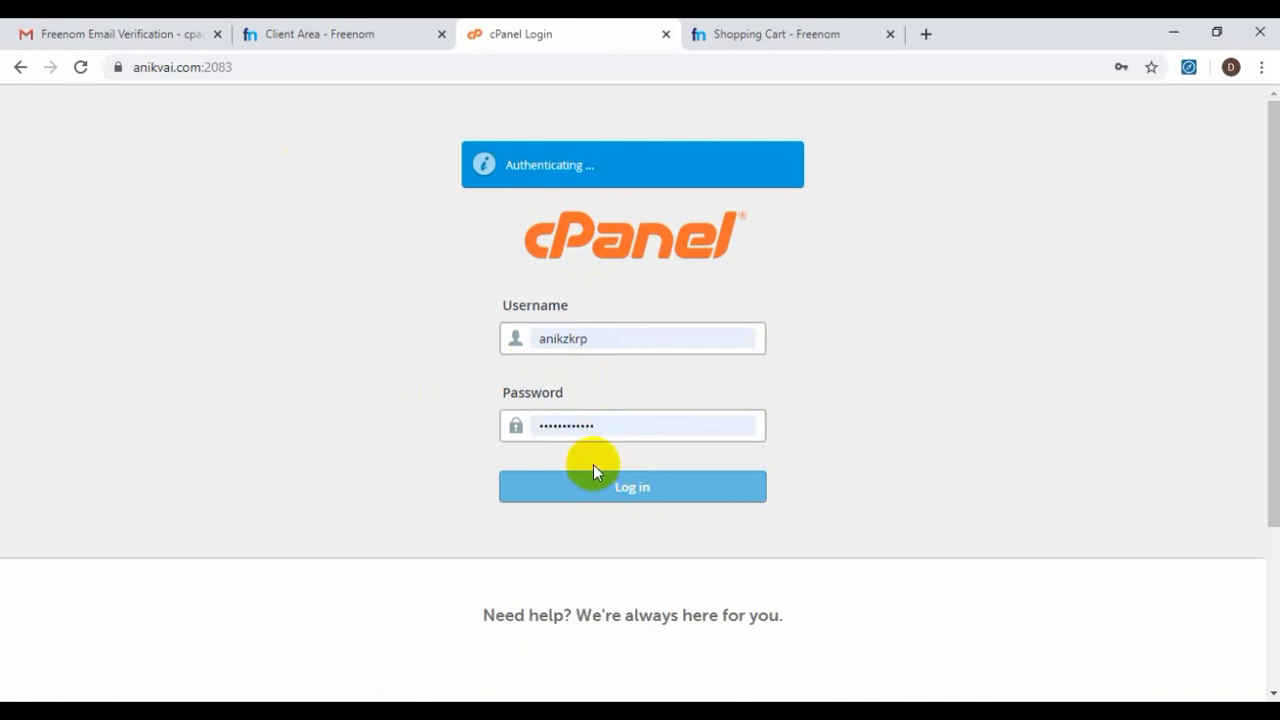
click(766, 30)
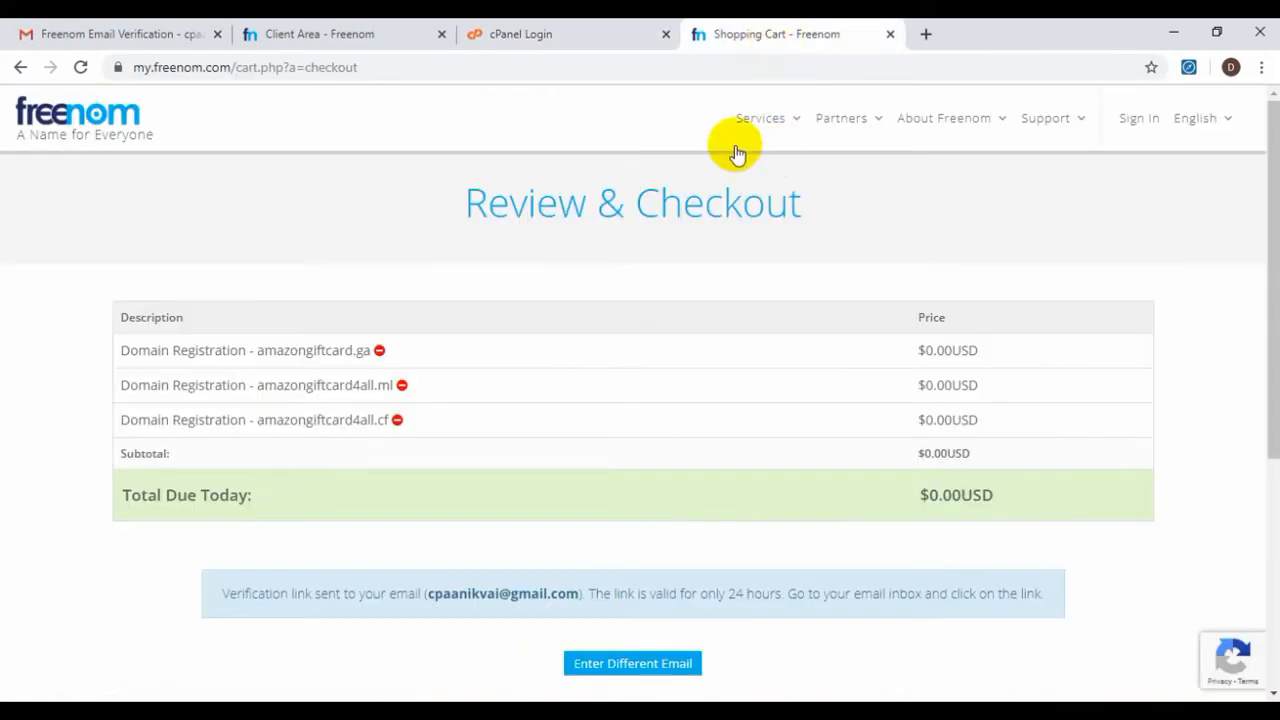
click(610, 30)
Open the Namecheap 'Your Hosting Account Details' email from the Gmail inbox
click(337, 30)
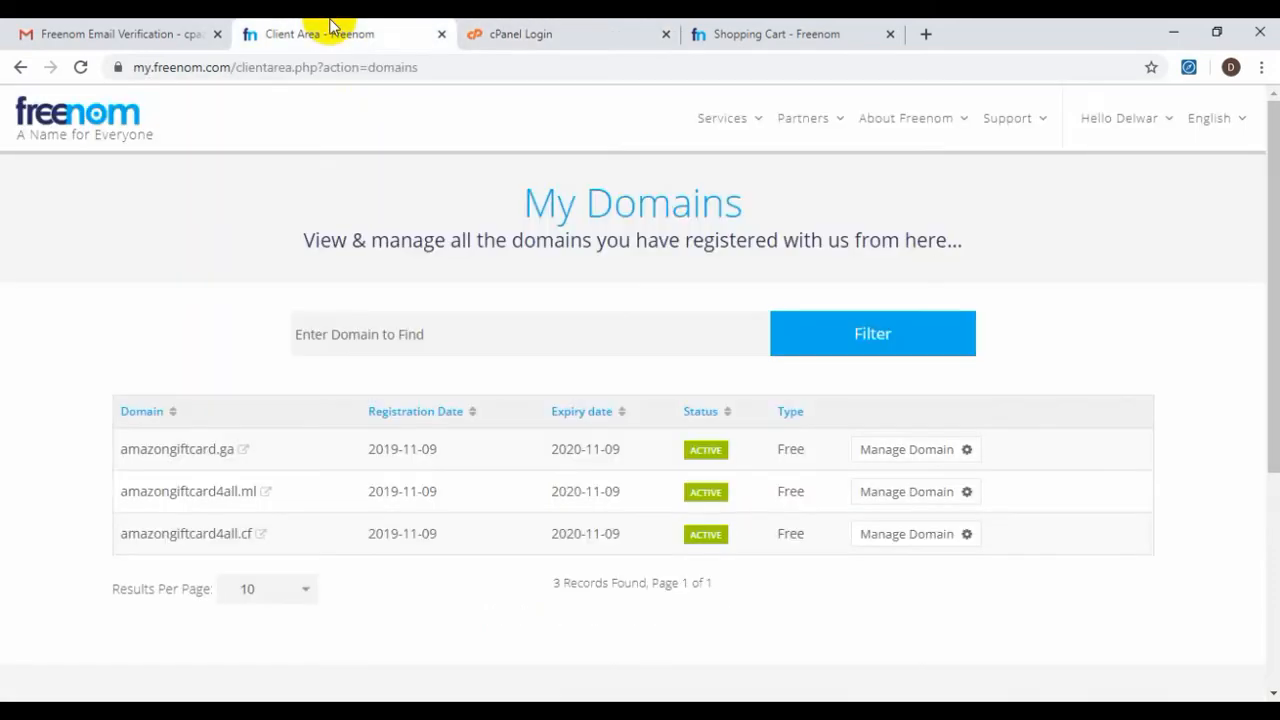
click(498, 33)
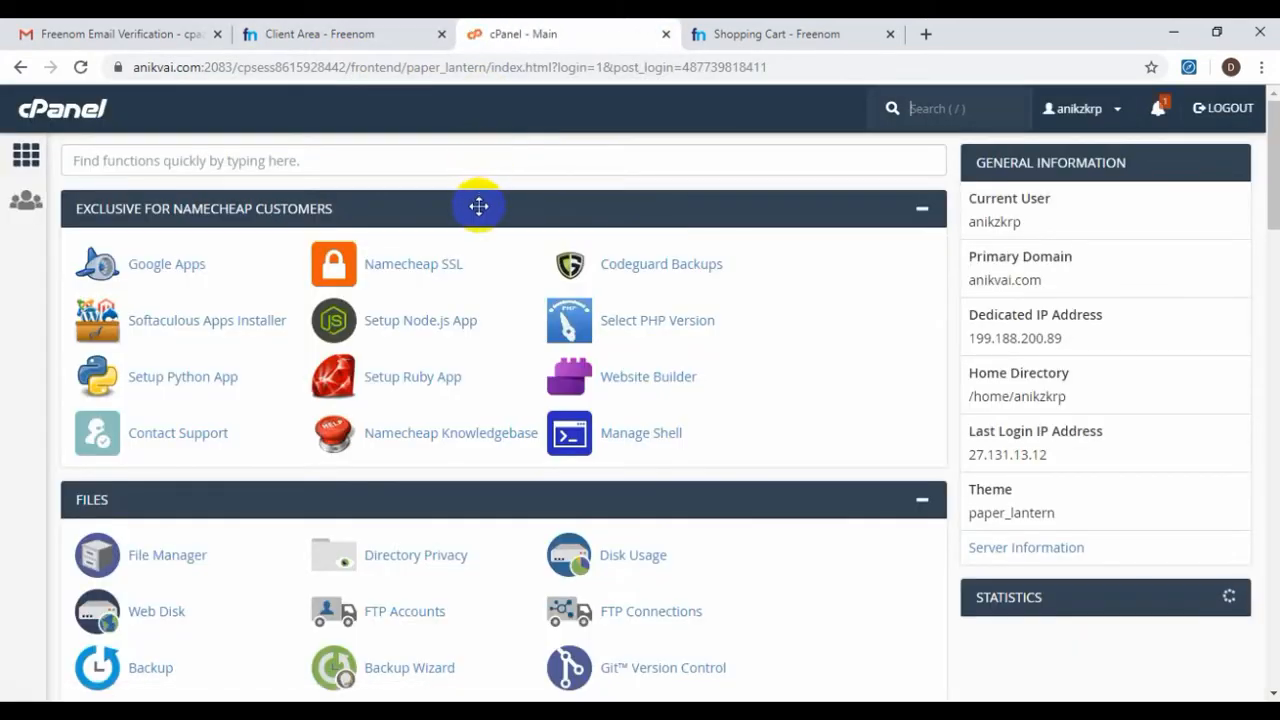
click(105, 33)
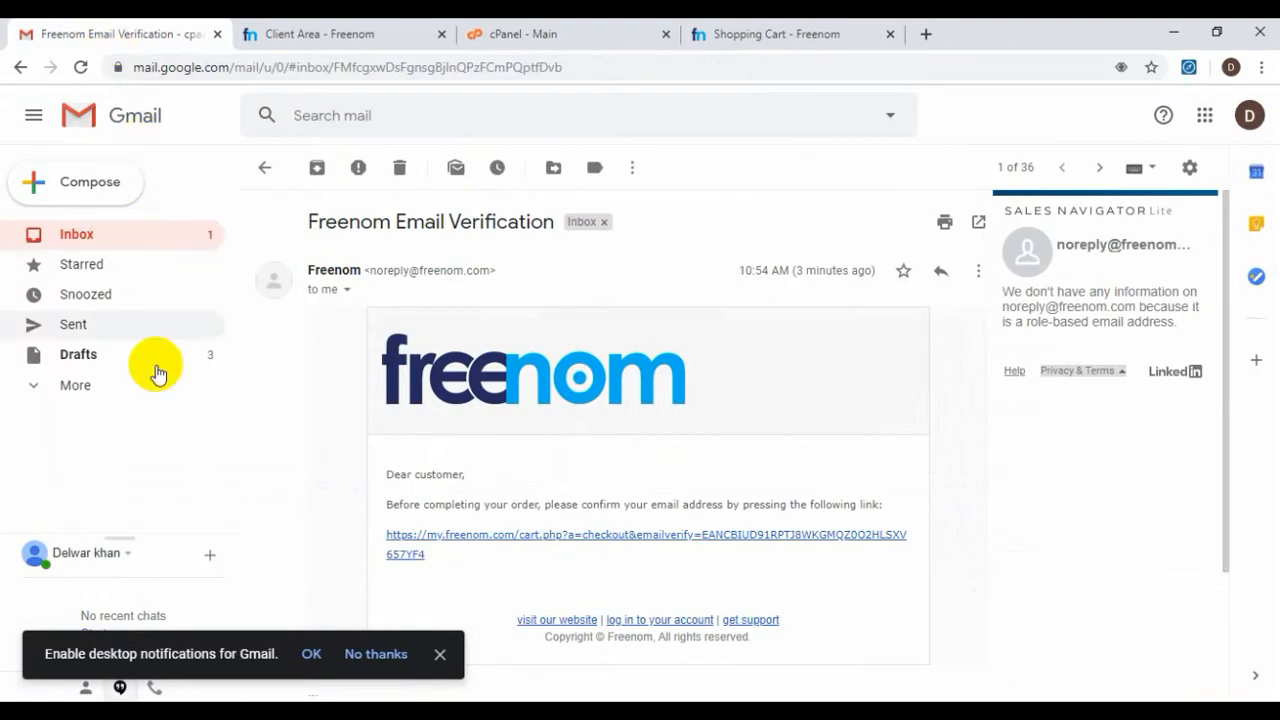
click(128, 238)
scroll(580, 440, down, 1)
scroll(575, 435, down, 10)
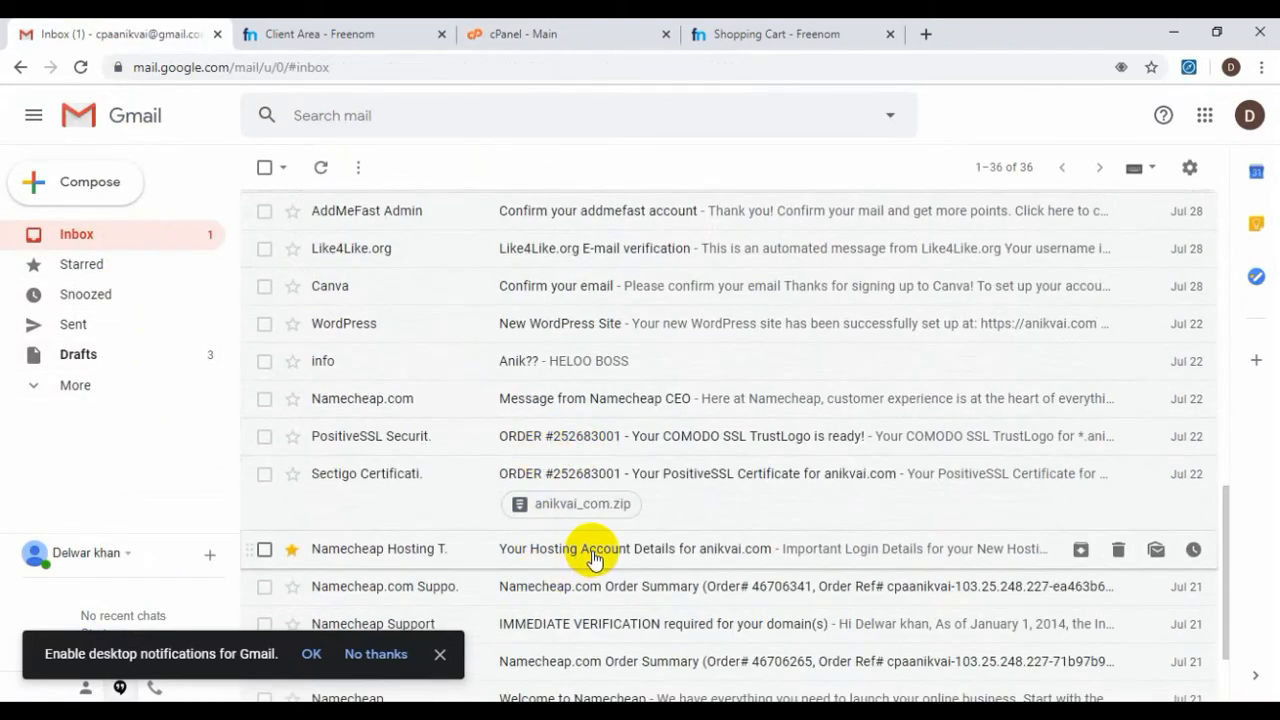
click(588, 556)
Find nameservers dns1 and dns2.namecheaphosting.com in the email and select dns1
scroll(636, 460, down, 5)
scroll(636, 460, down, 6)
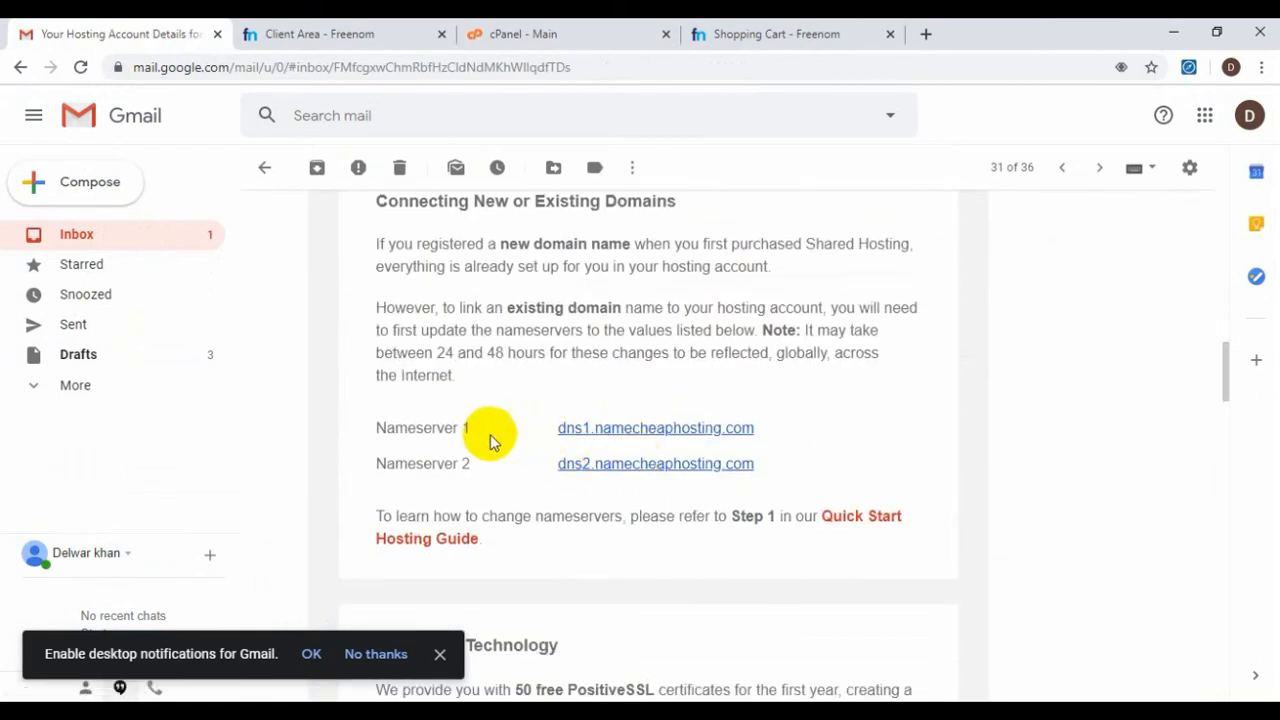
drag(471, 434, 378, 426)
drag(492, 468, 416, 469)
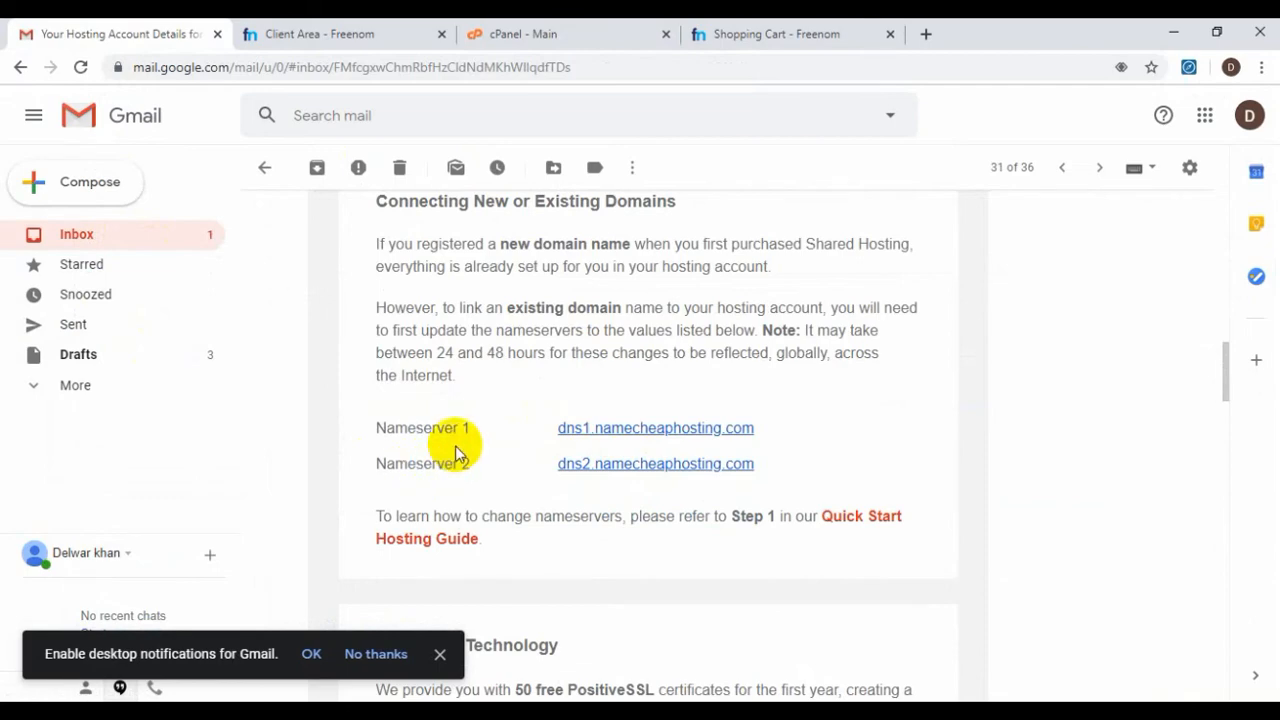
scroll(455, 452, up, 10)
scroll(456, 449, down, 10)
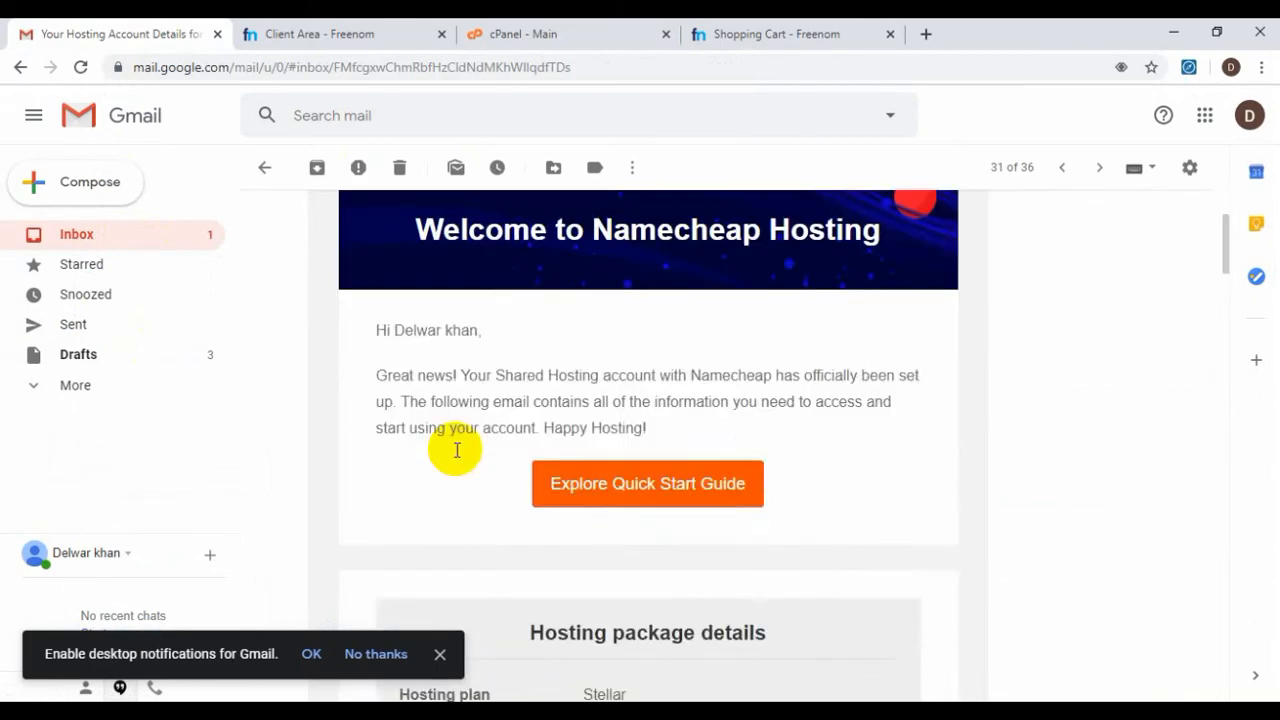
scroll(455, 455, up, 2)
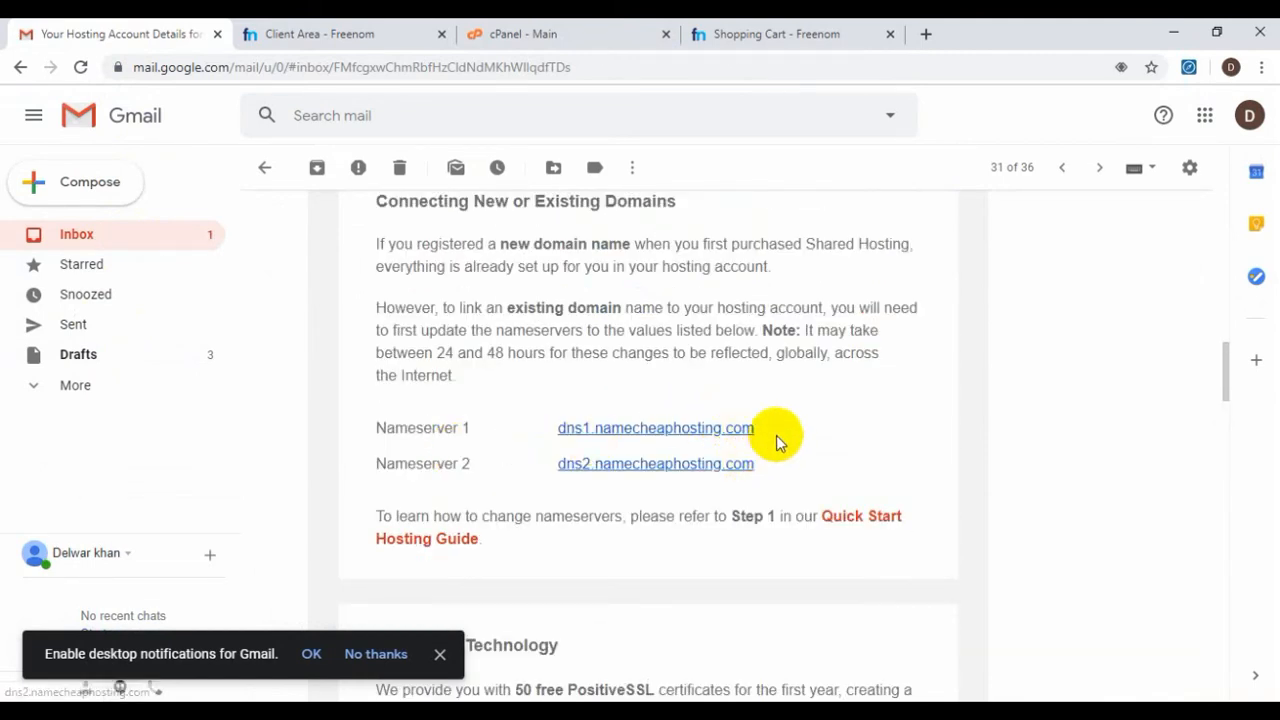
drag(776, 432, 562, 430)
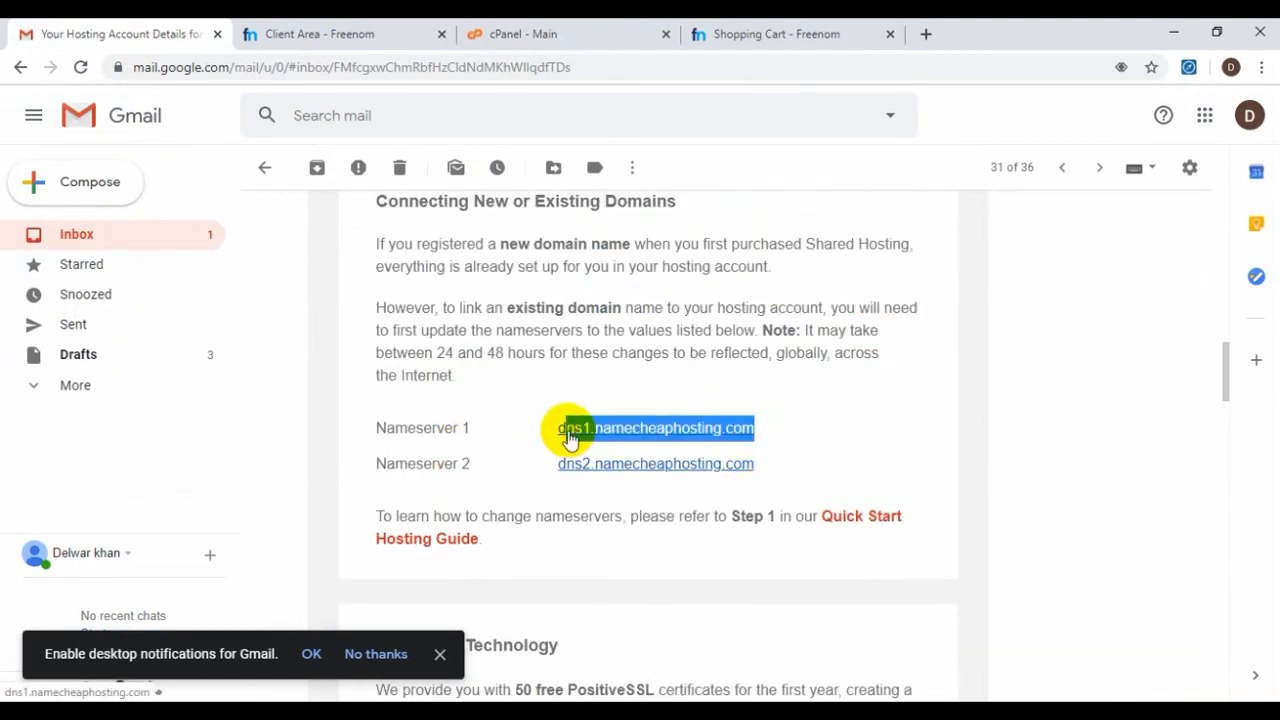
click(300, 34)
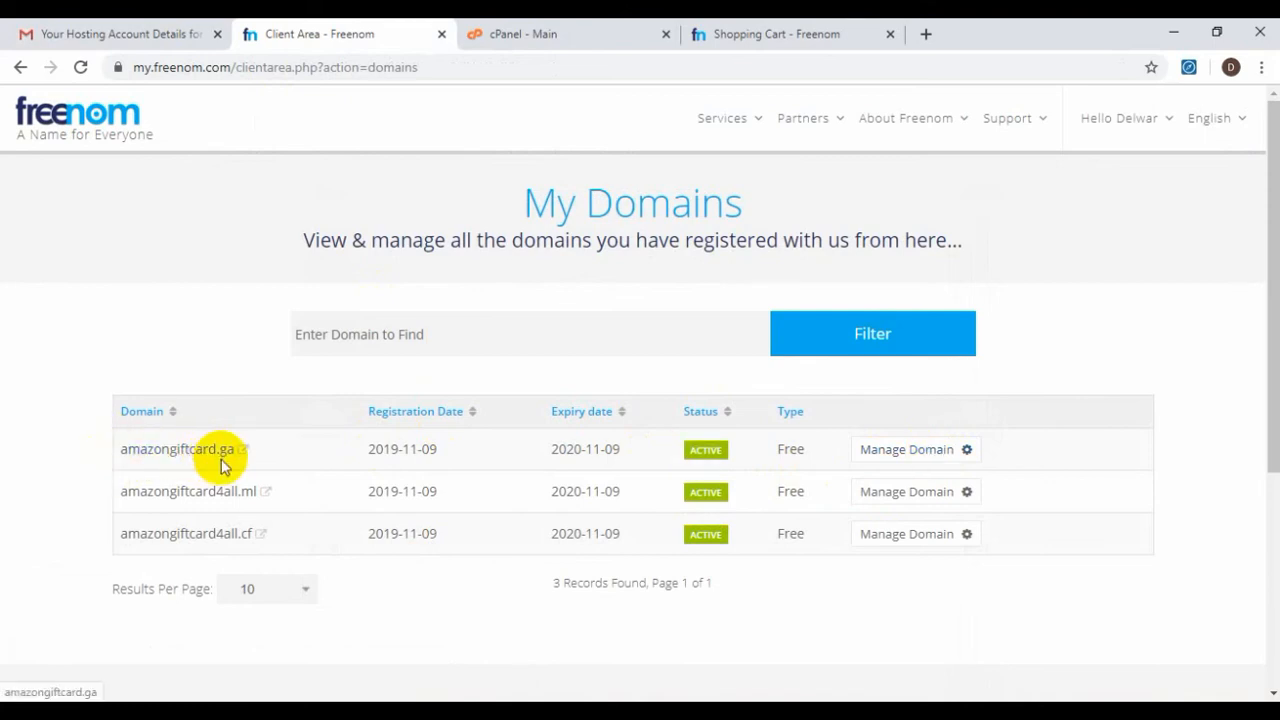
Check the cPanel Addon Domains count (0 / 2), then go back to Freenom's My Domains list
click(530, 34)
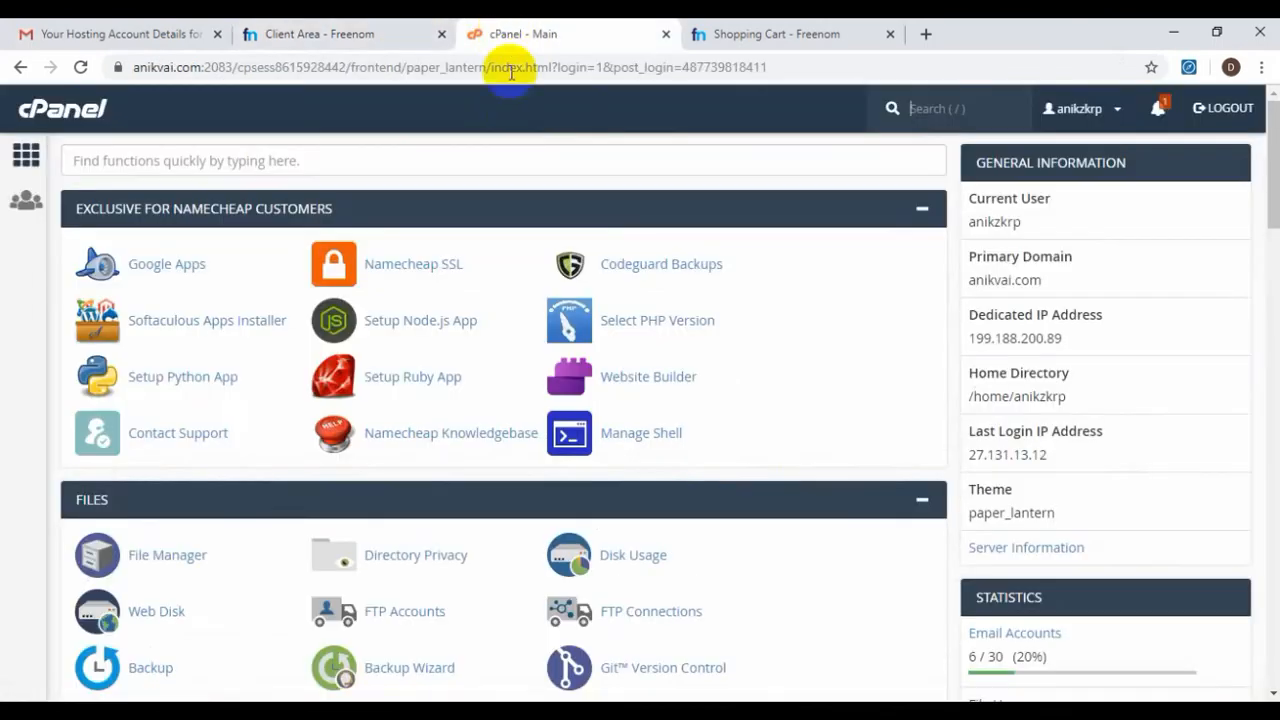
scroll(643, 394, down, 3)
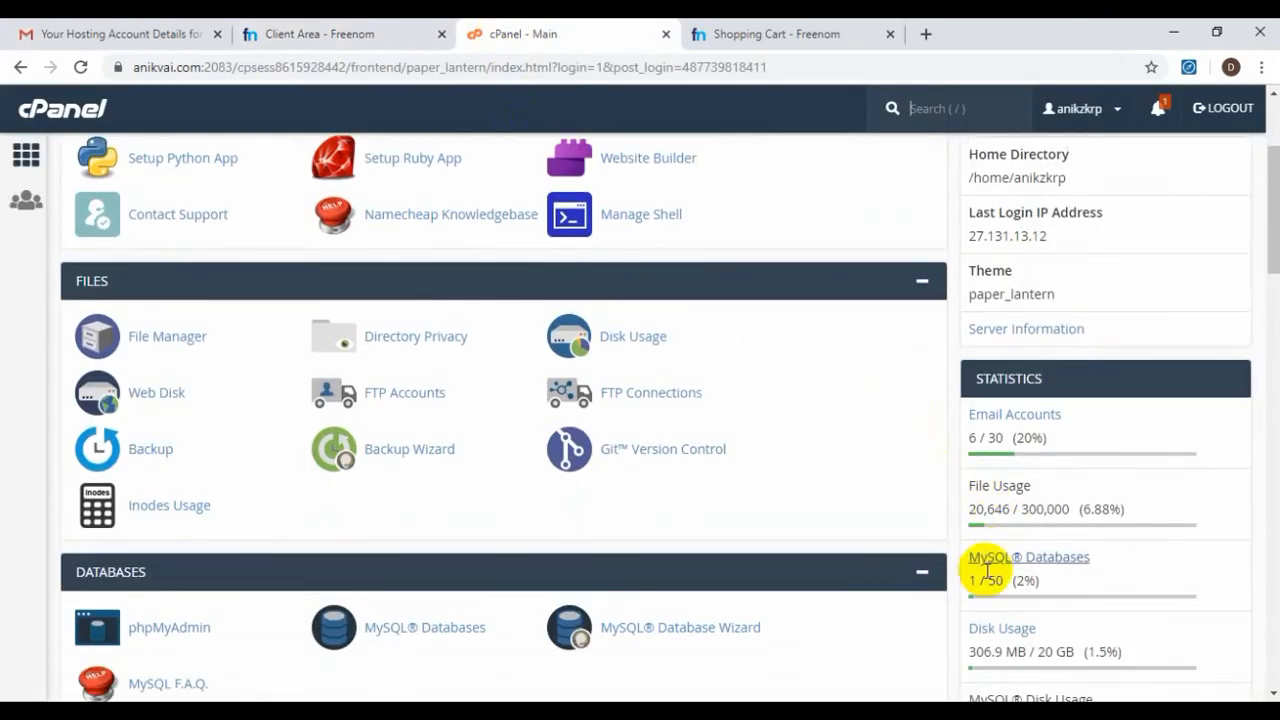
scroll(986, 575, down, 3)
scroll(990, 545, down, 3)
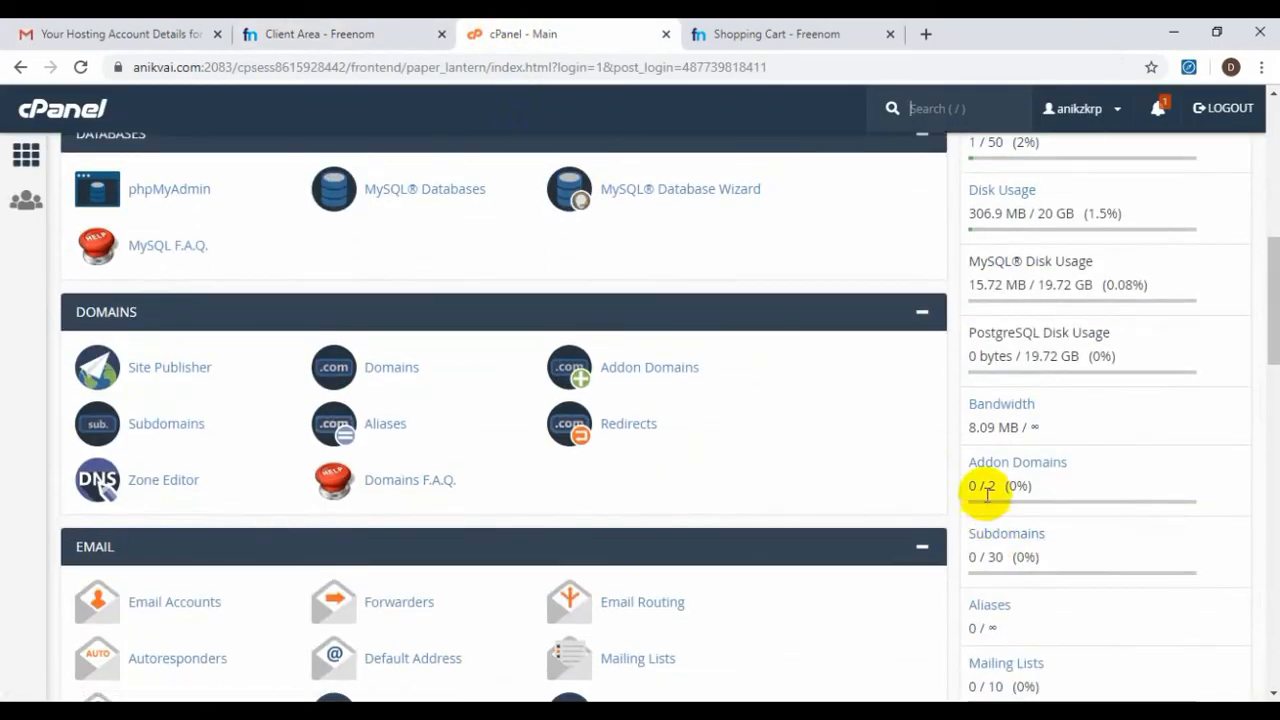
drag(996, 488, 965, 497)
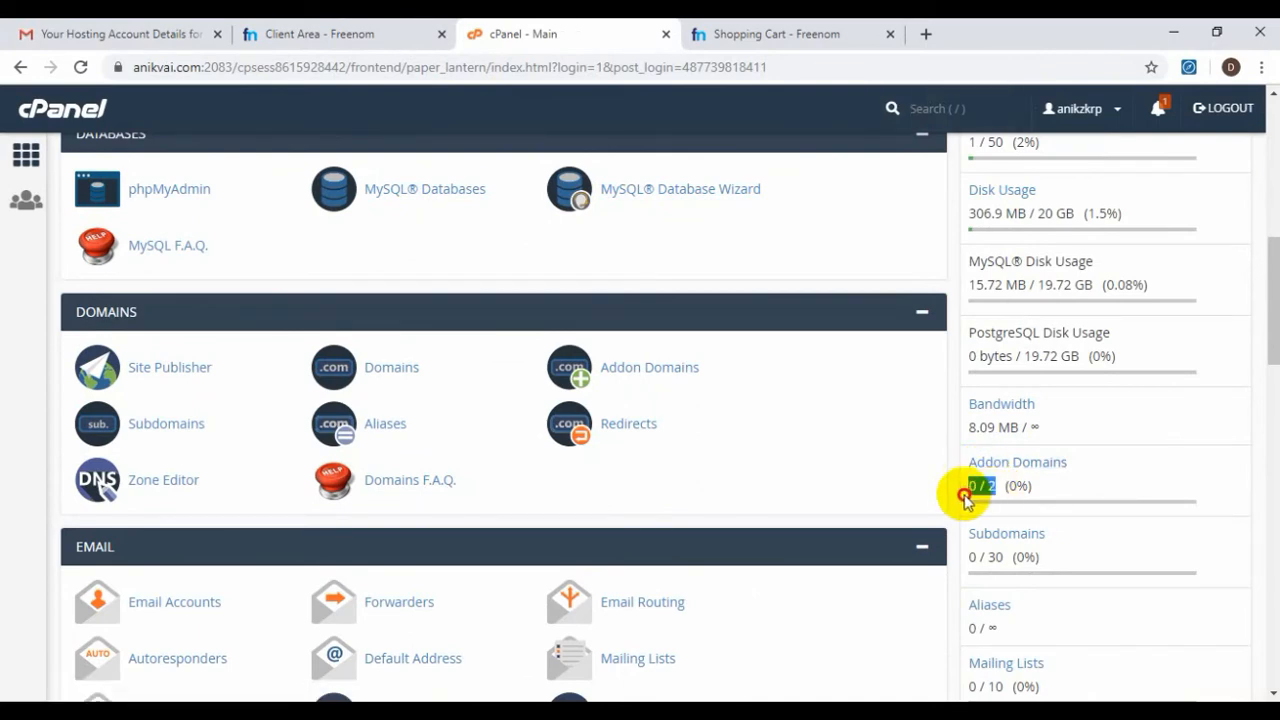
click(994, 502)
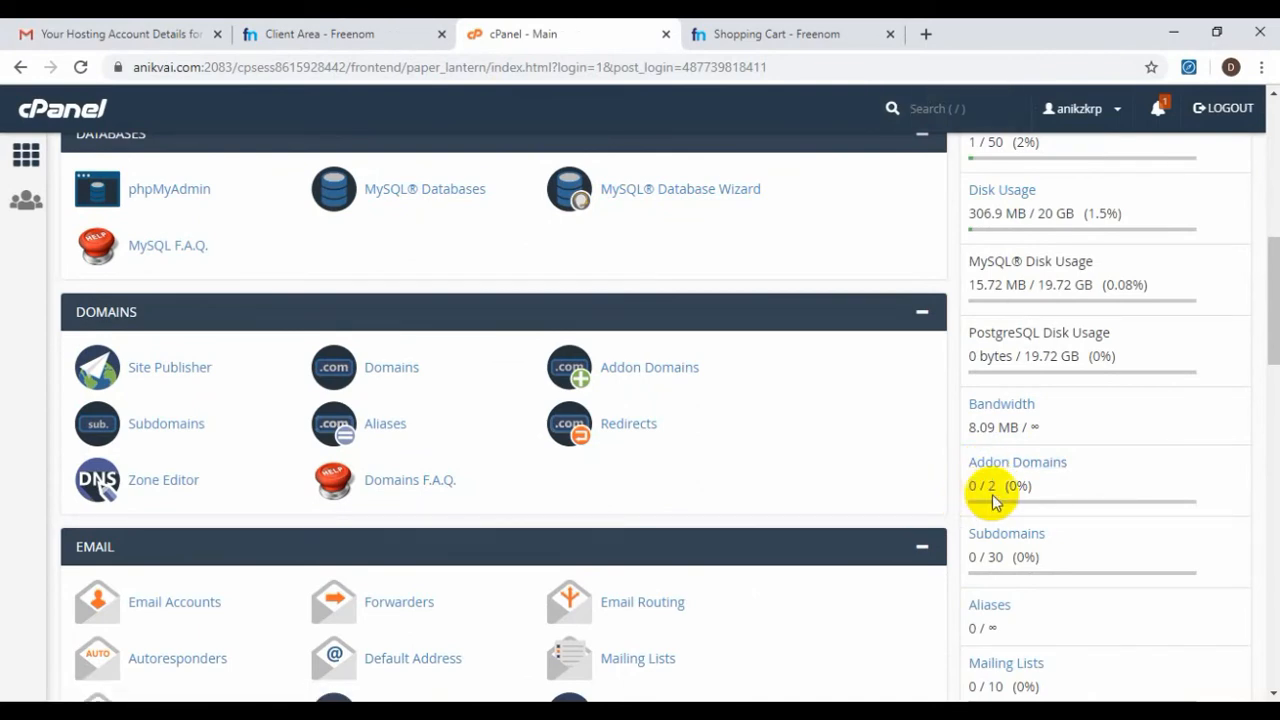
click(362, 32)
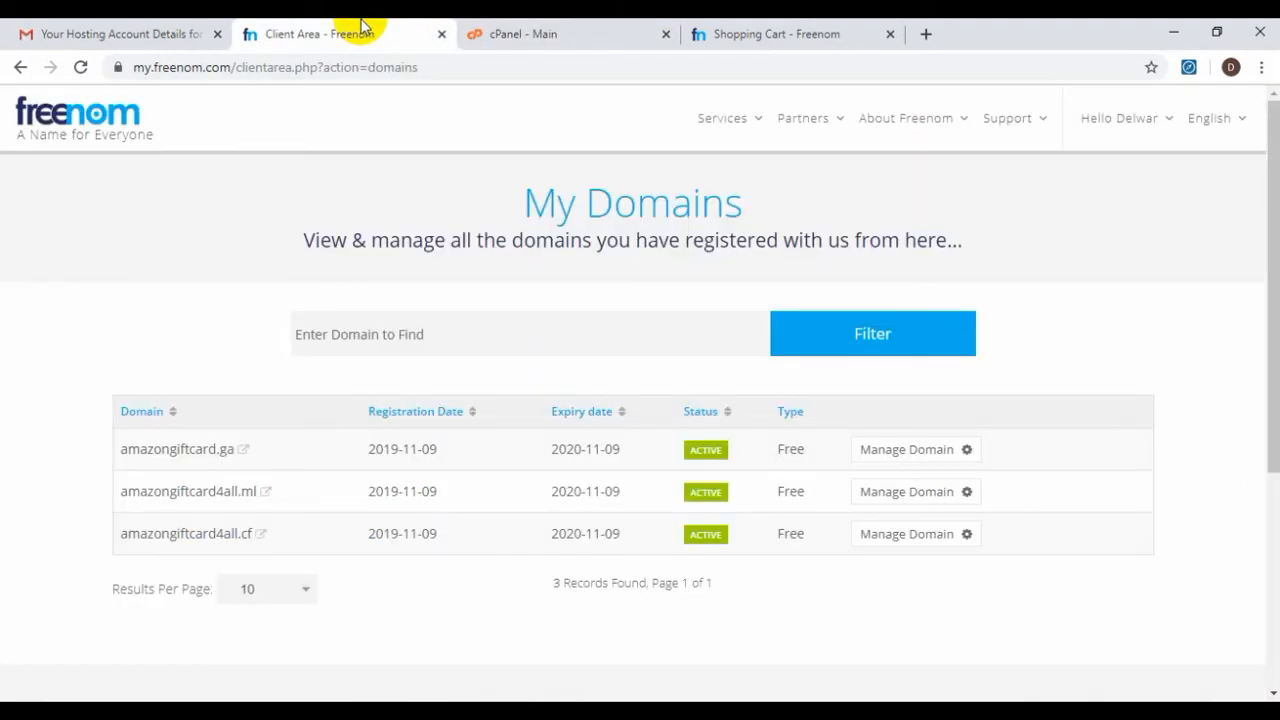
Open amazongiftcard.ga's Nameservers settings and choose custom nameservers
click(906, 452)
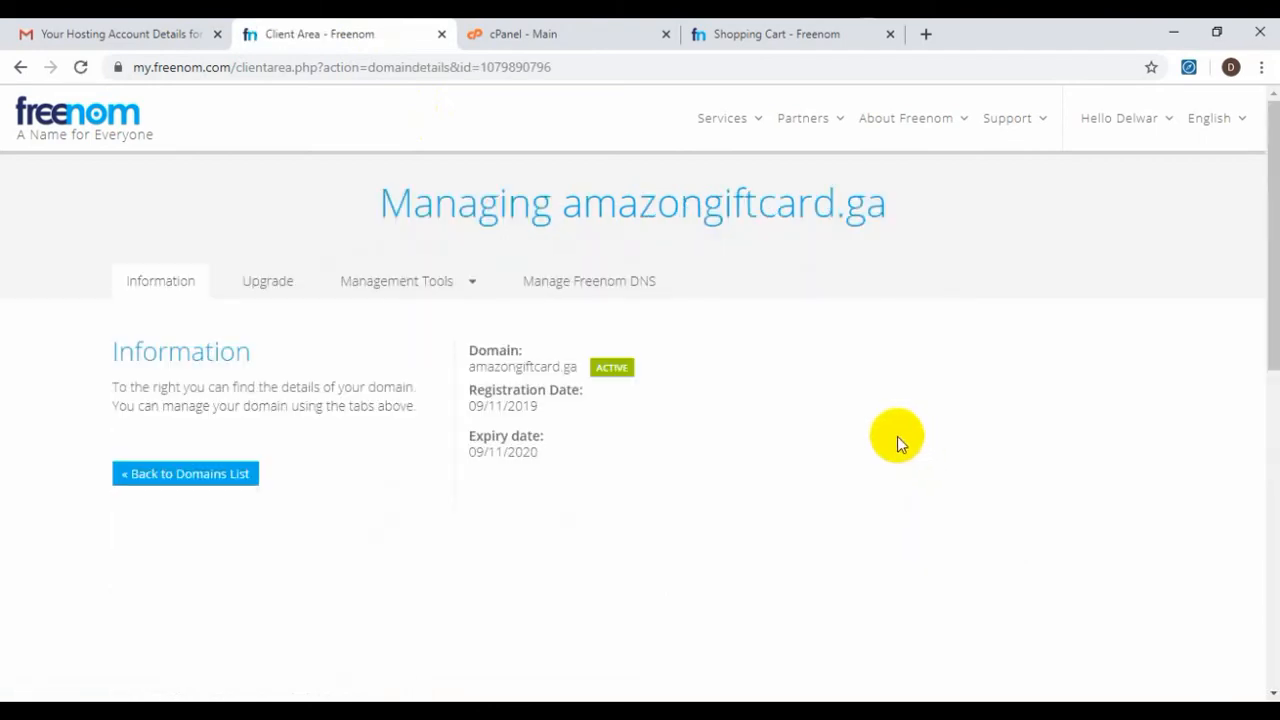
click(425, 283)
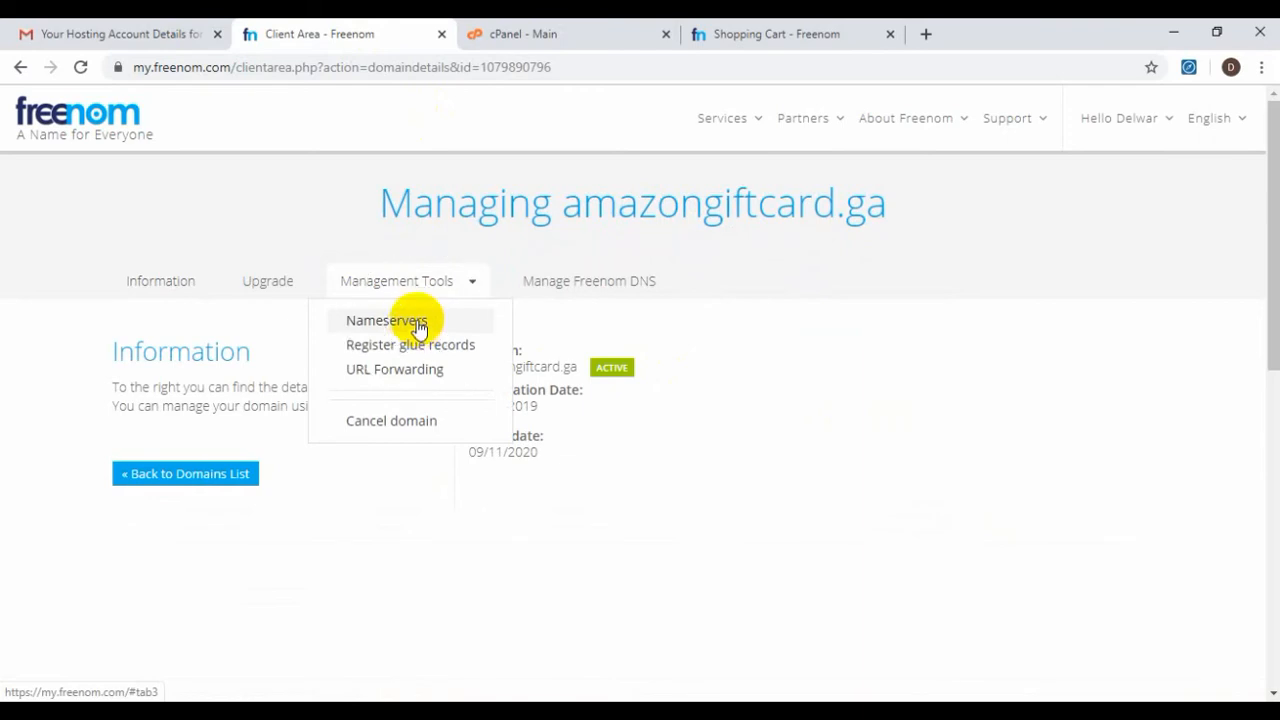
click(411, 322)
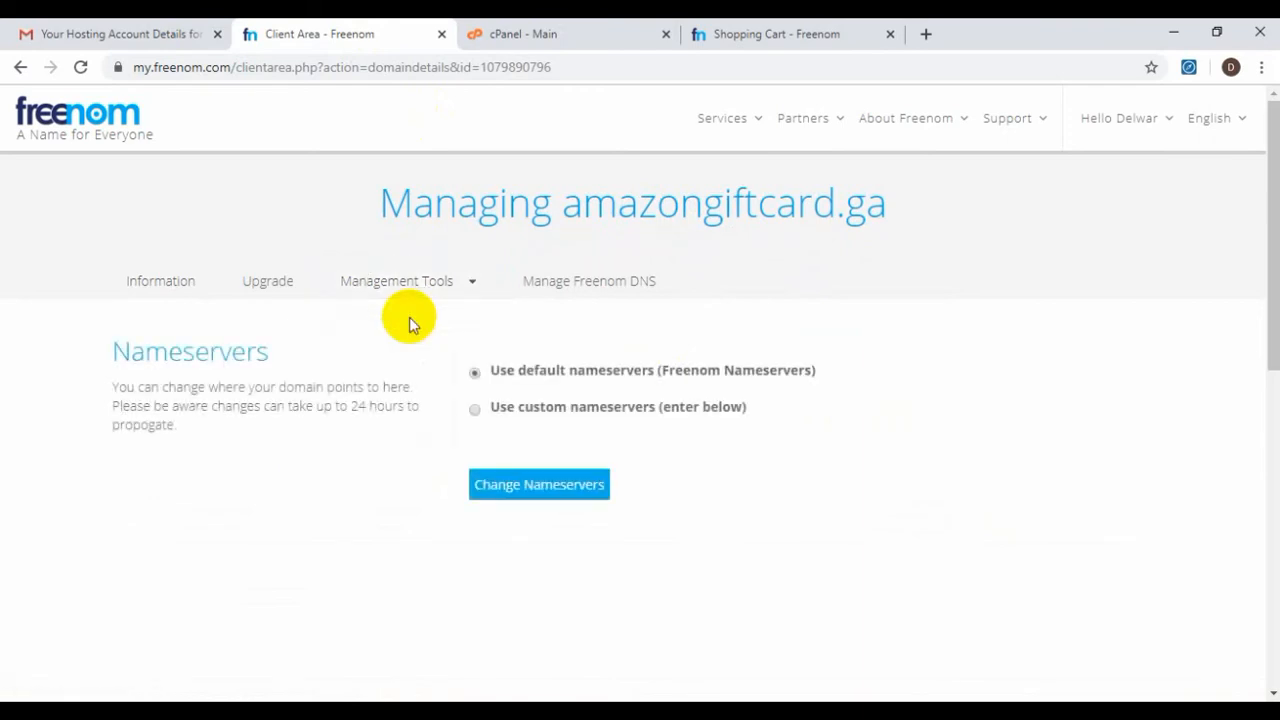
click(557, 418)
scroll(557, 415, down, 2)
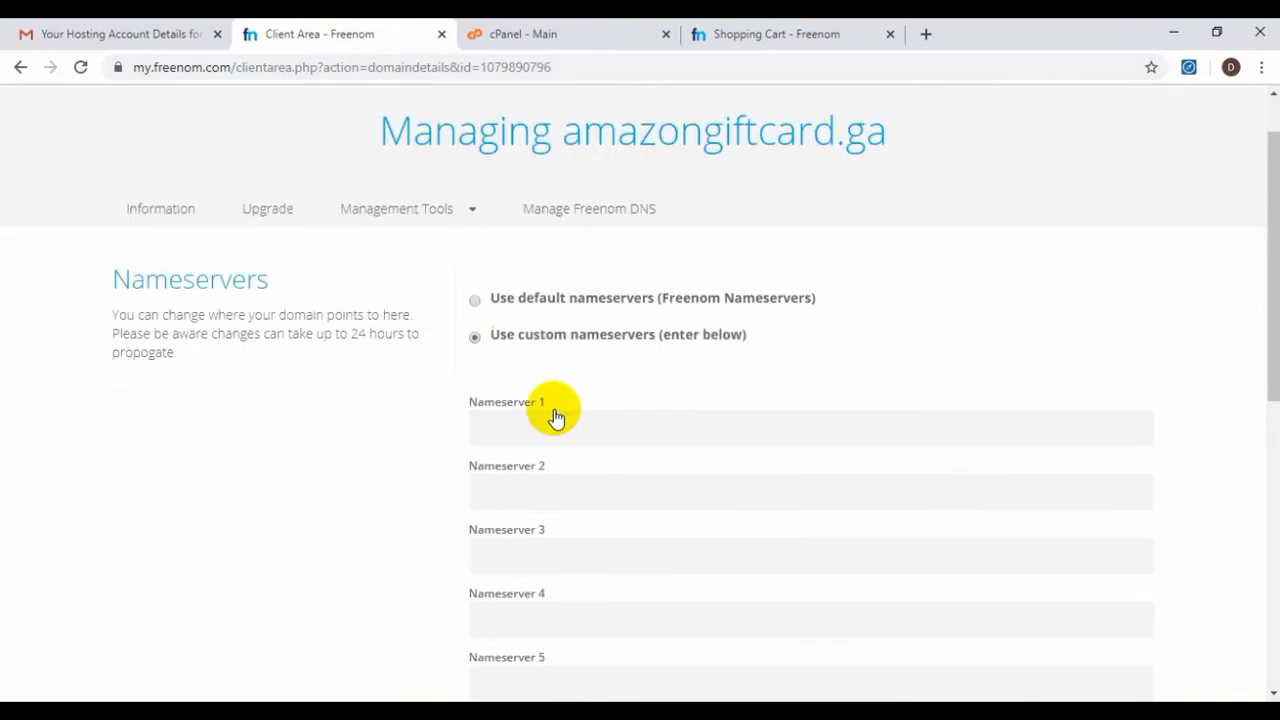
click(552, 281)
click(697, 347)
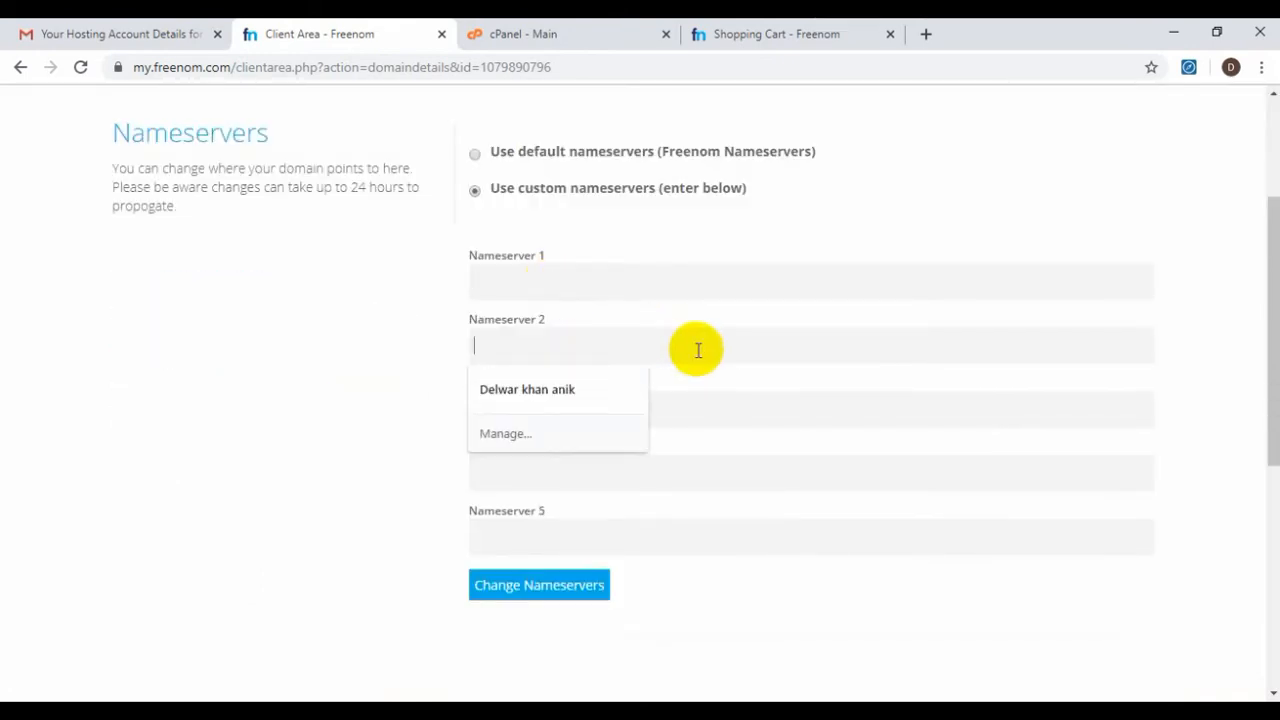
Enter dns1.namecheaphosting.com as Nameserver 1, copied from the hosting email
click(150, 34)
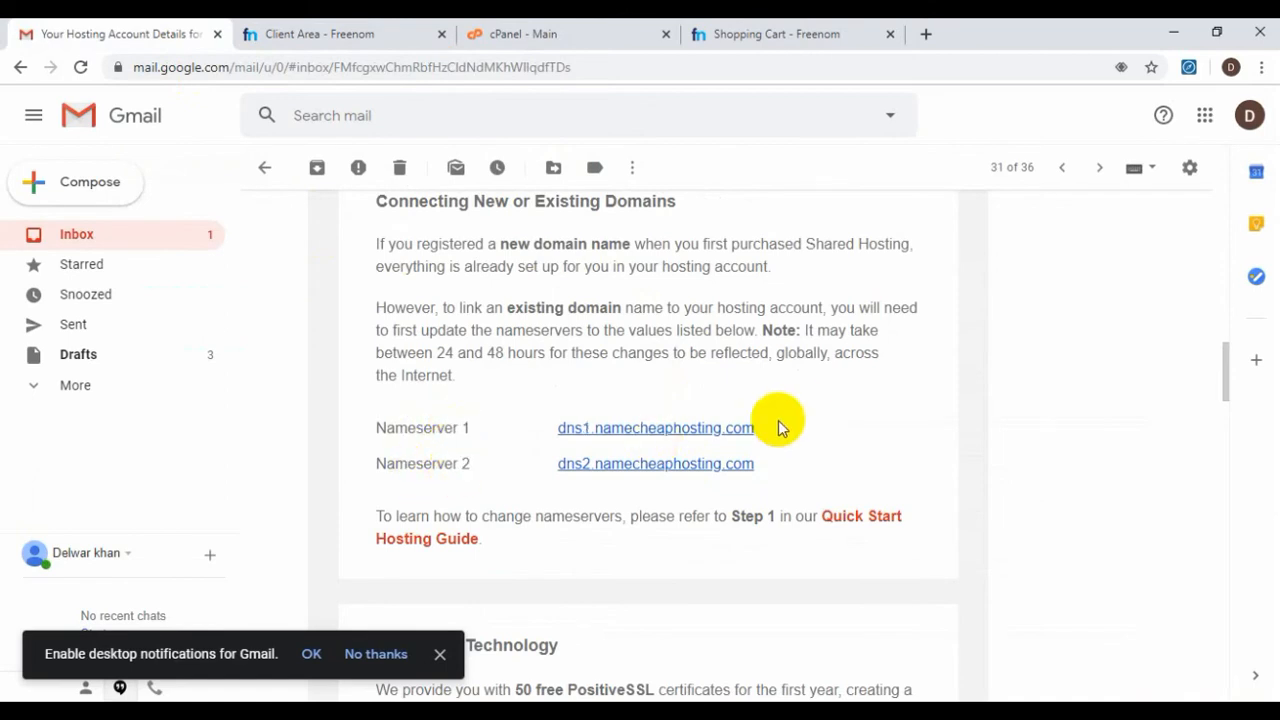
drag(777, 423, 557, 427)
key(ctrl+c)
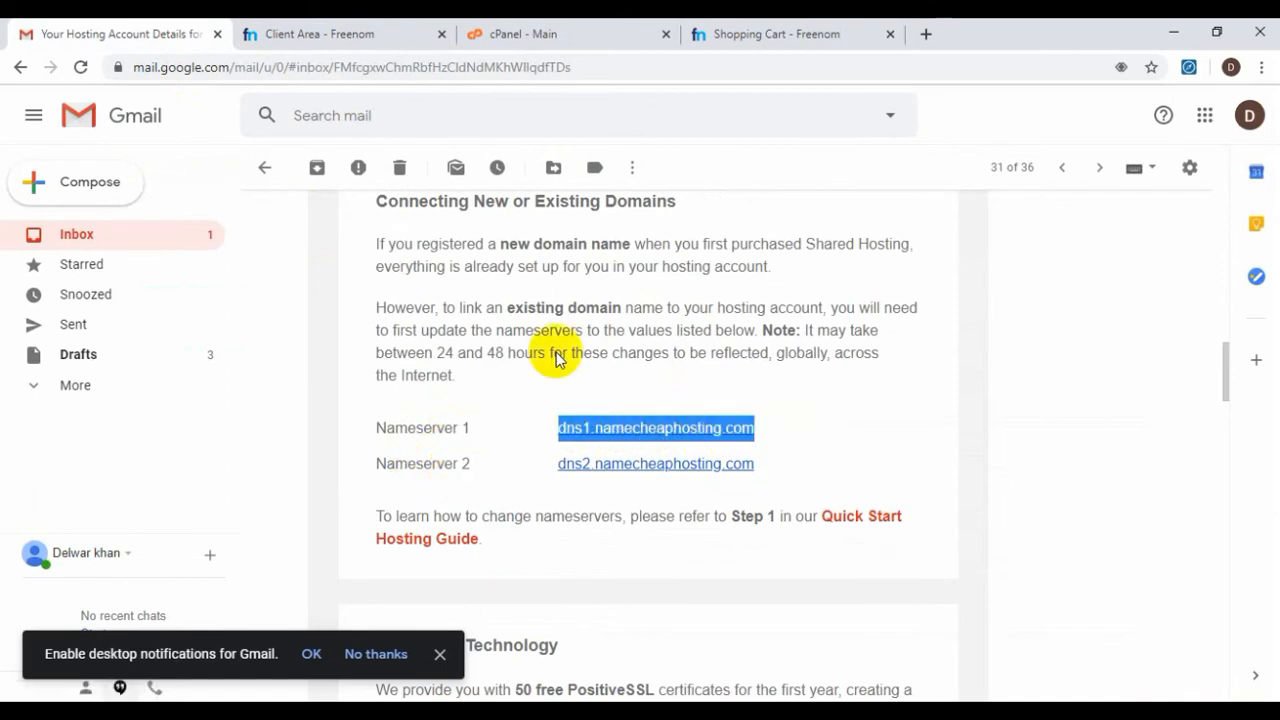
click(528, 34)
click(357, 40)
click(515, 268)
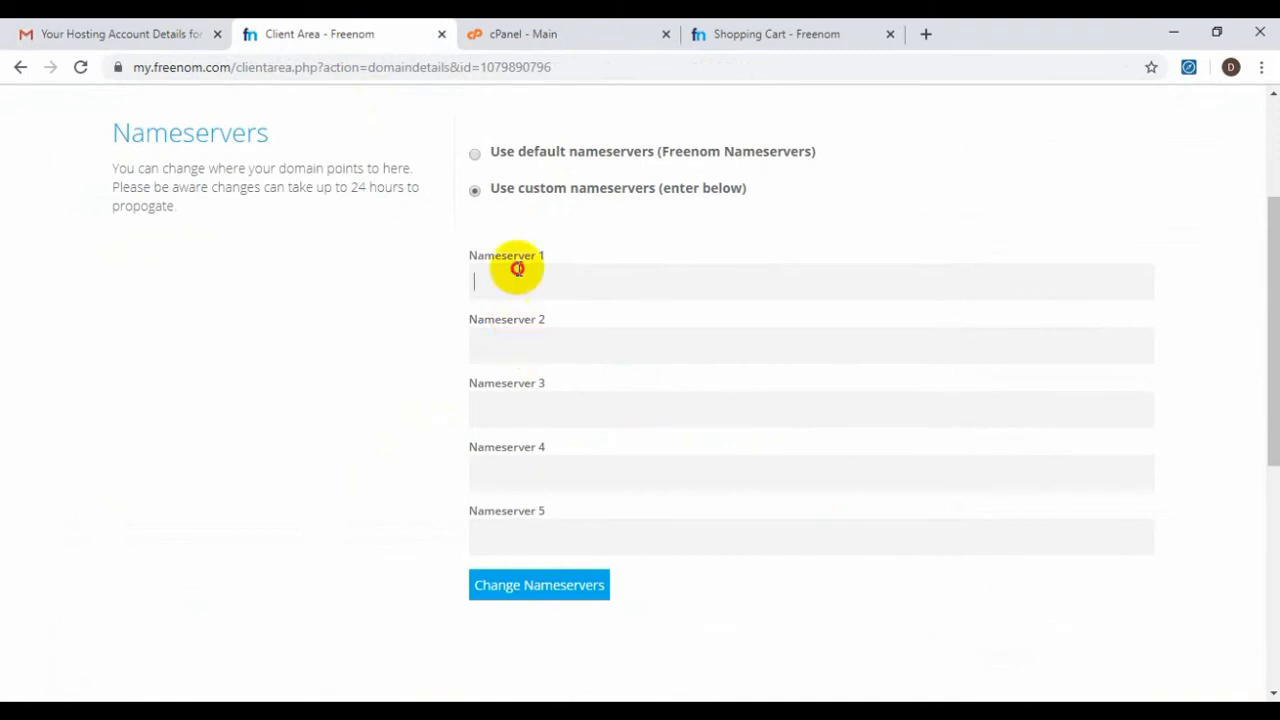
key(ctrl+v)
Enter dns2.namecheaphosting.com as Nameserver 2 and save the nameserver change
click(200, 30)
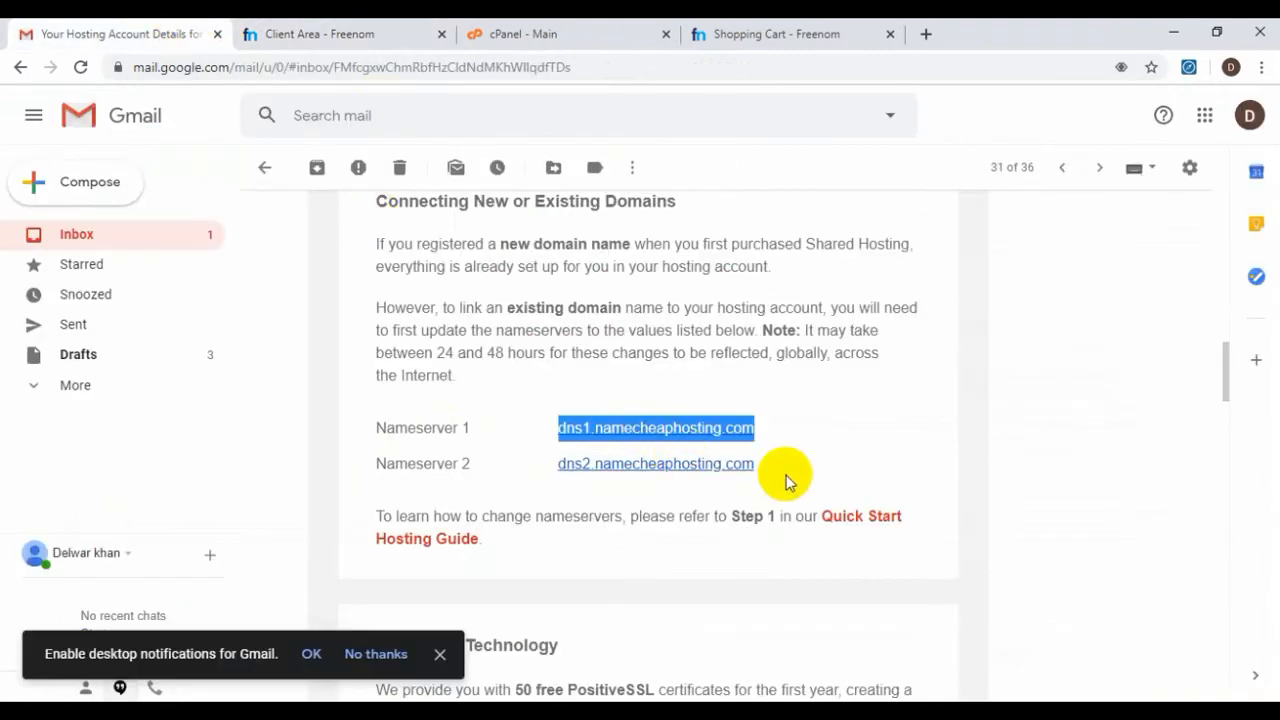
drag(786, 477, 557, 470)
key(ctrl+c)
click(330, 34)
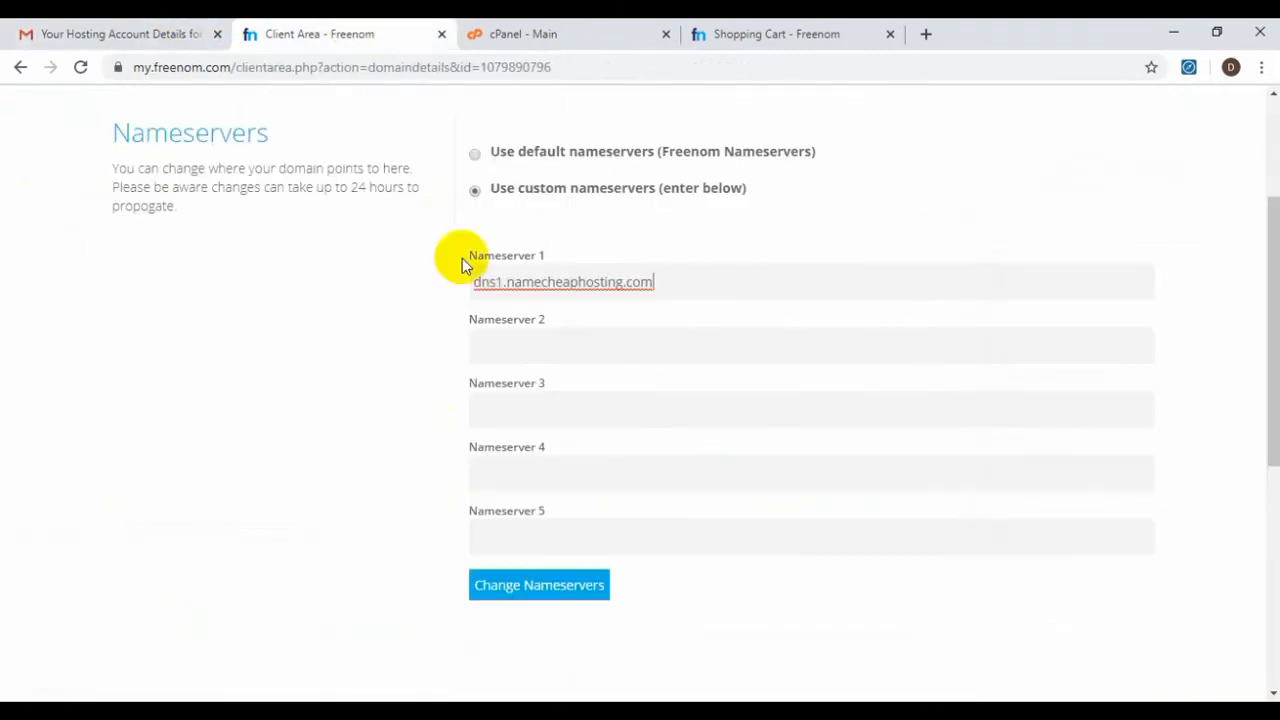
click(533, 348)
key(ctrl+v)
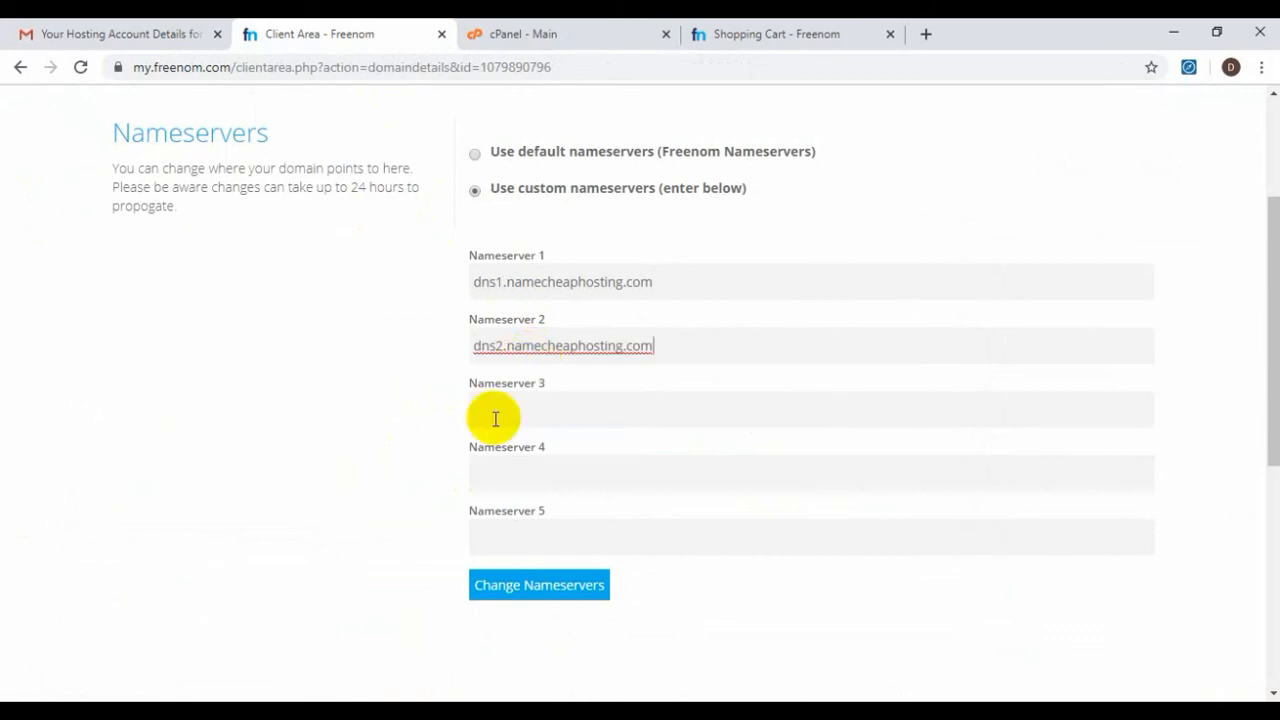
click(545, 592)
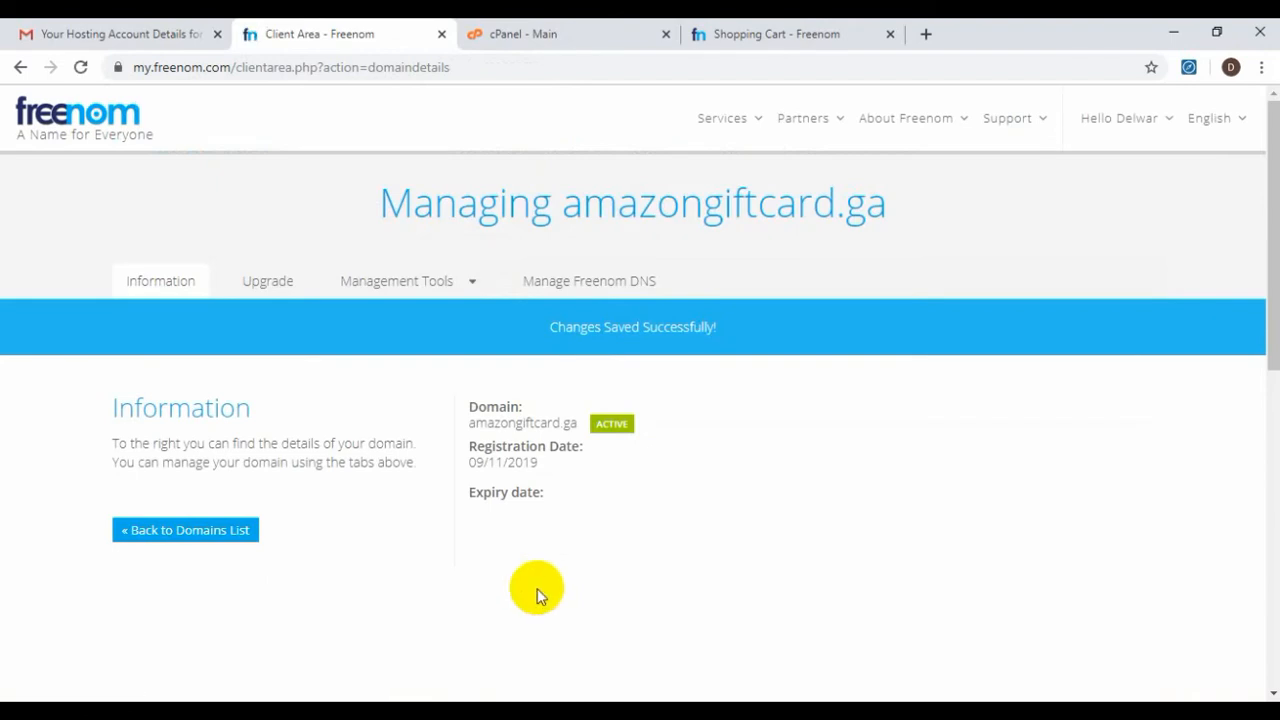
Check amazongiftcard.ga's Nameservers page shows both Namecheap hosting nameservers, then switch back to cPanel's home page
mouse_move(551, 326)
mouse_down()
mouse_move(734, 335)
mouse_move(563, 347)
mouse_up()
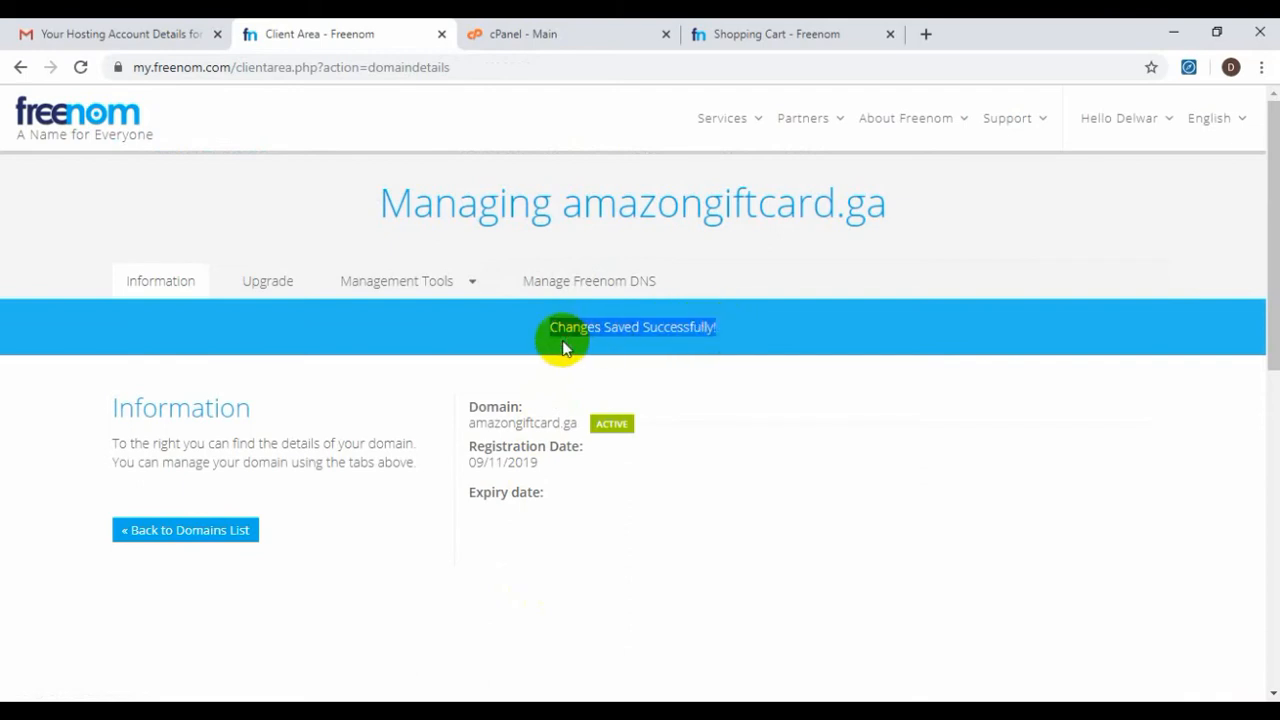
click(737, 116)
click(749, 215)
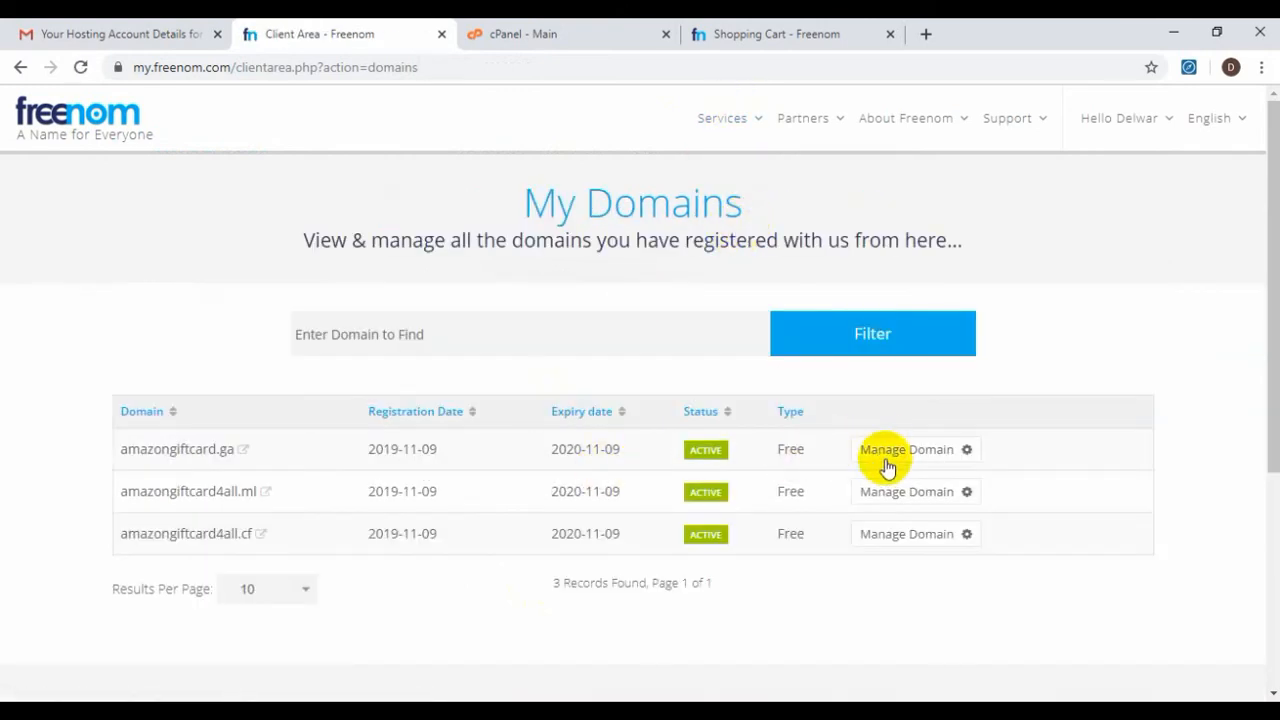
click(889, 460)
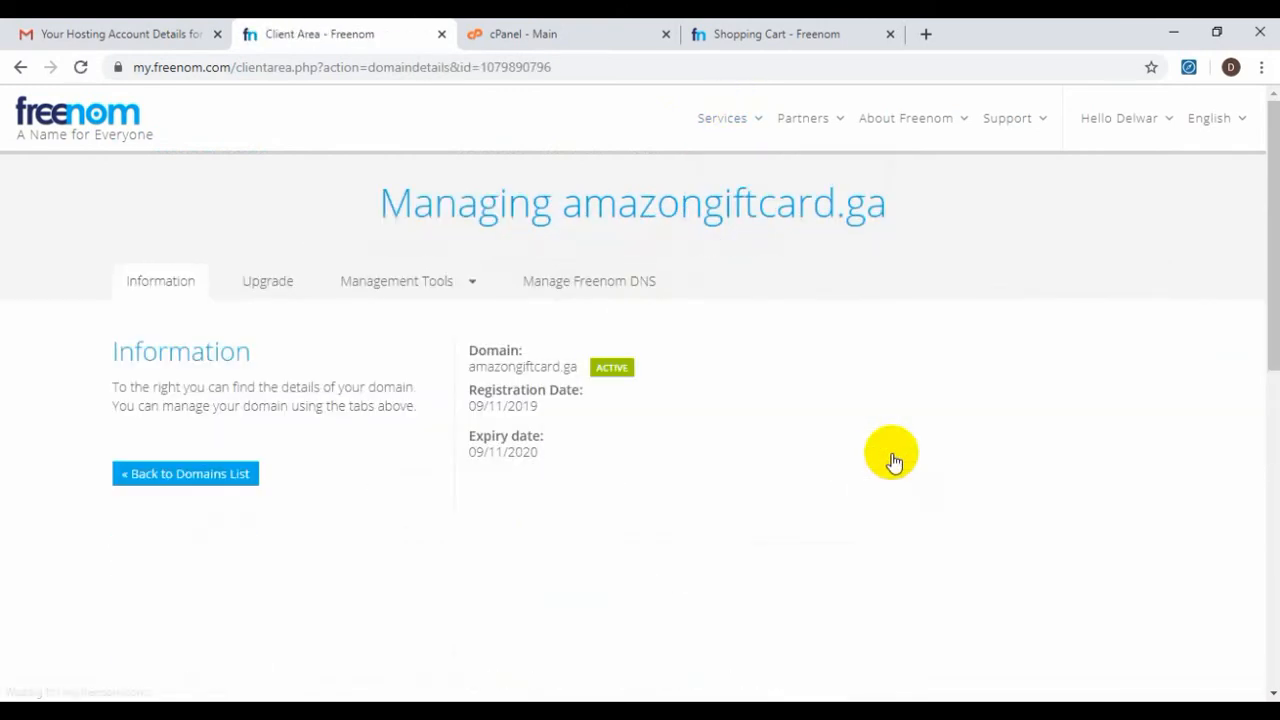
click(391, 283)
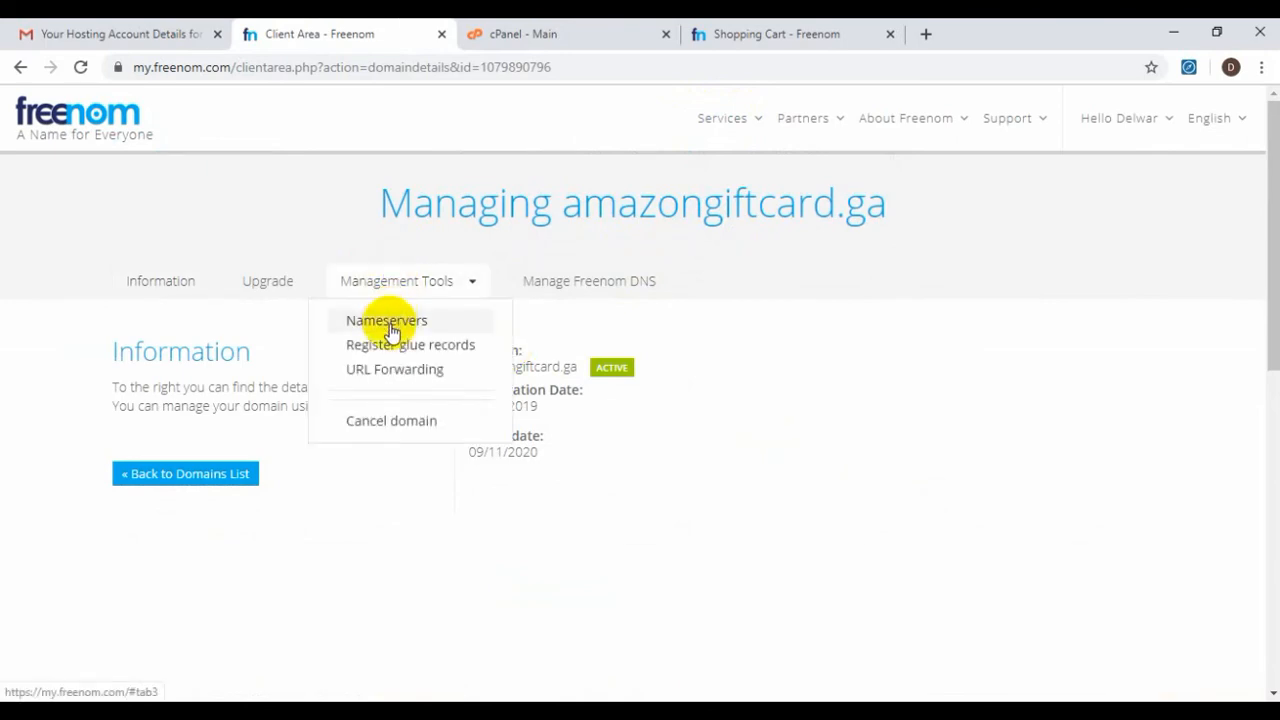
click(389, 322)
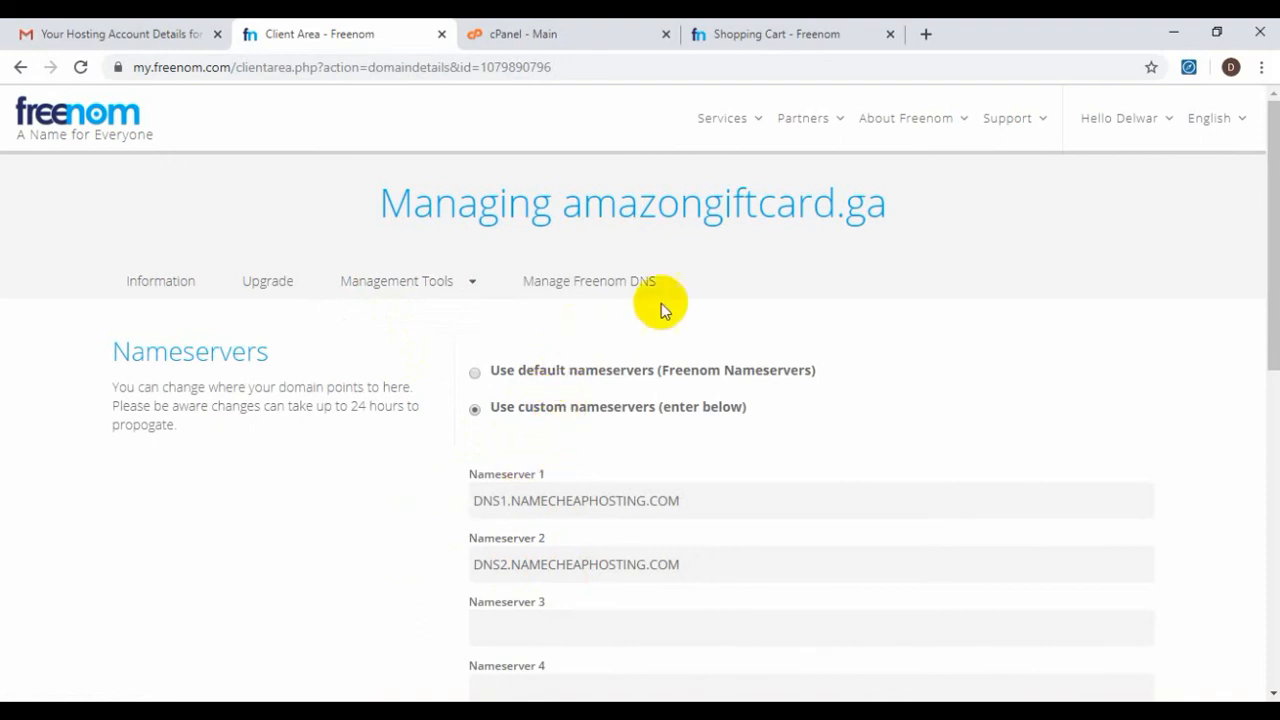
drag(893, 206, 563, 218)
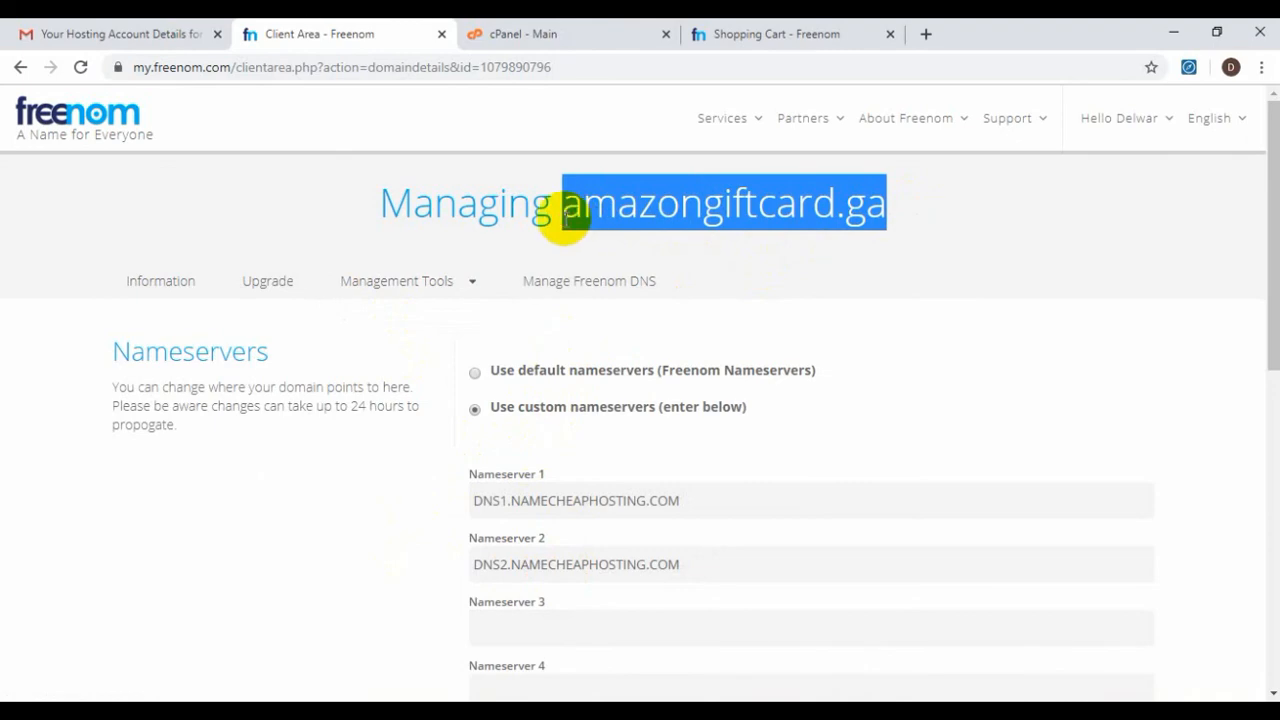
click(500, 33)
scroll(586, 343, up, 2)
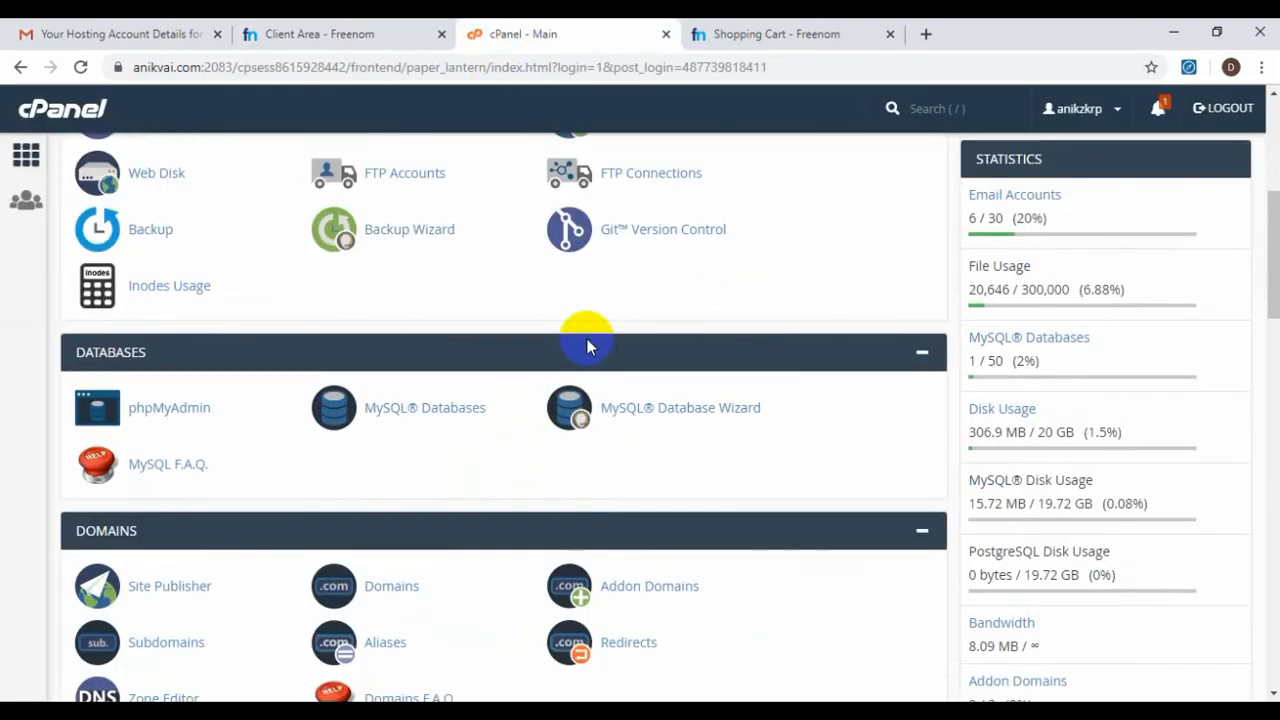
Open the Addon Domains page from cPanel's Domains section
scroll(590, 345, down, 2)
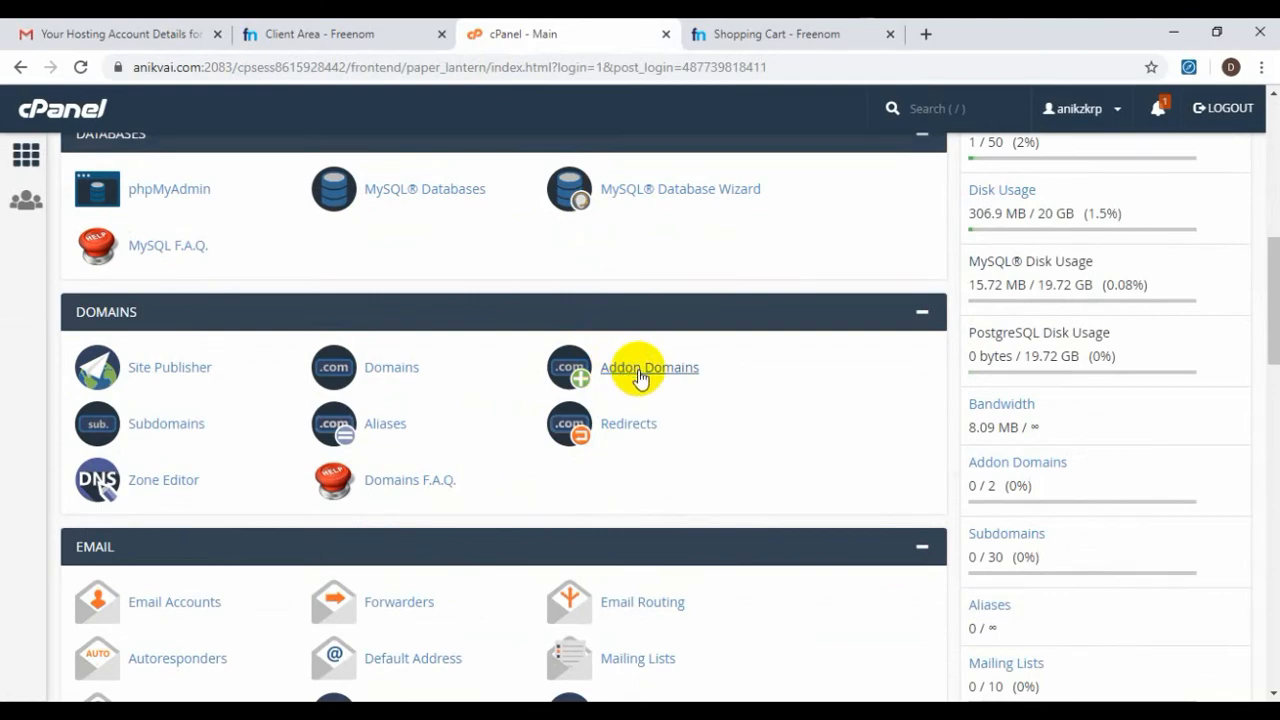
scroll(643, 371, up, 5)
scroll(651, 322, down, 3)
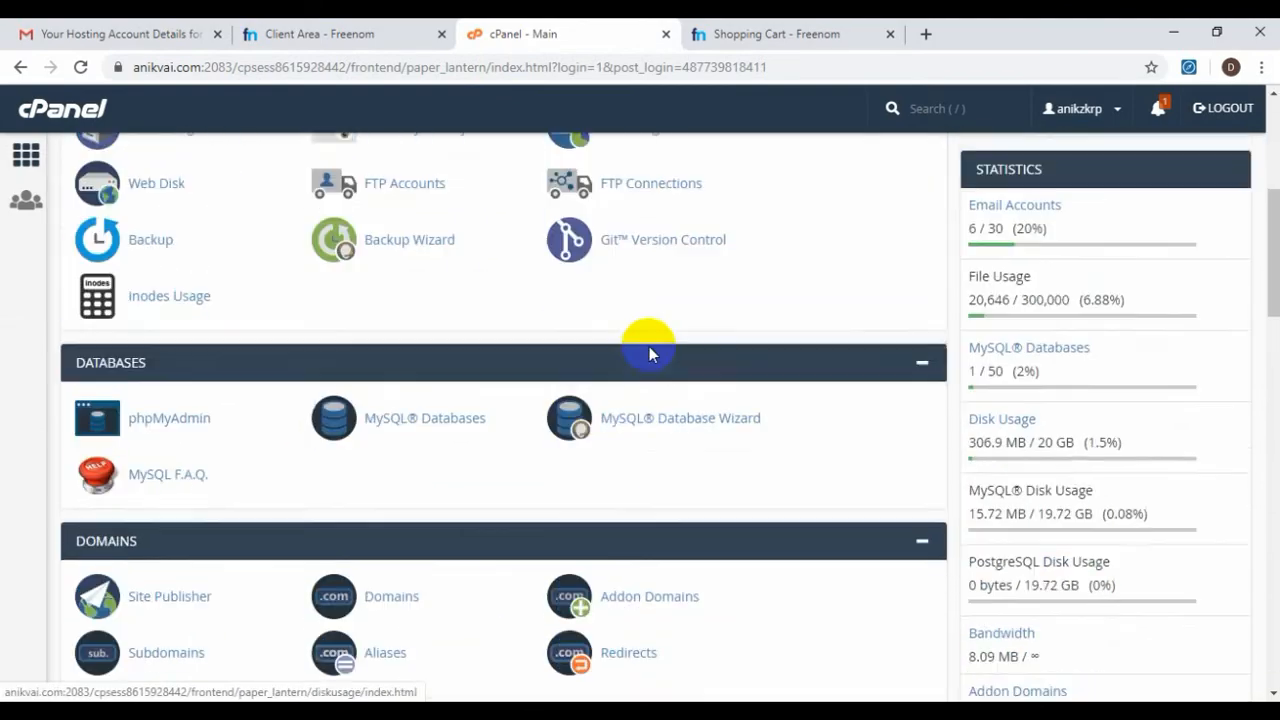
scroll(650, 354, down, 2)
click(649, 386)
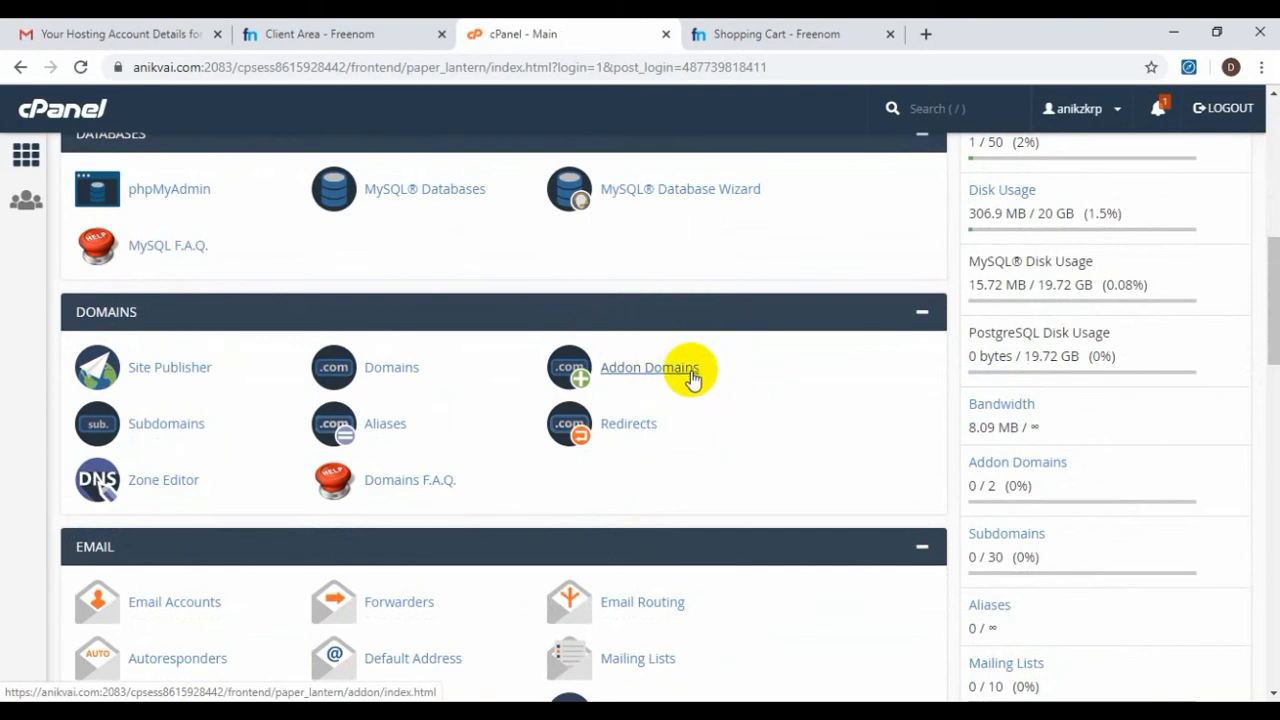
click(672, 376)
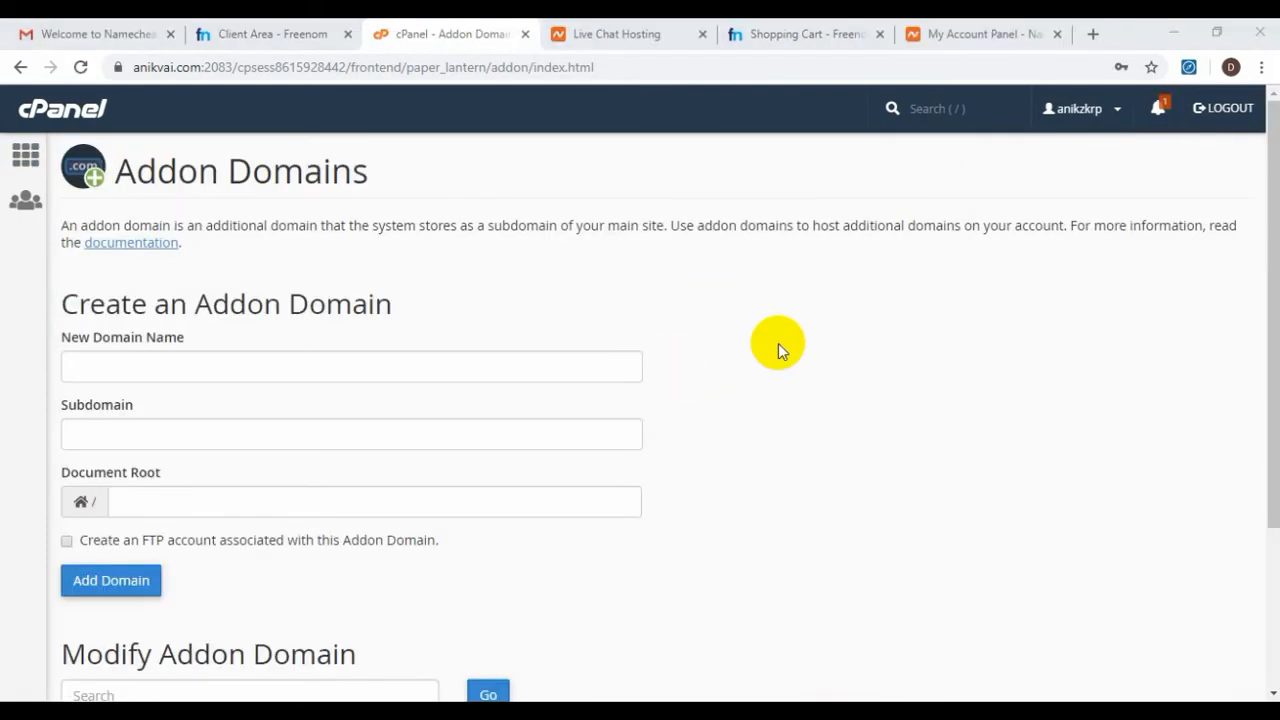
Enter amazongiftcard.ga, let subdomain amazongiftcard and document root amazongiftcard.ga auto-fill, and add the domain
click(443, 371)
key(Down)
key(Return)
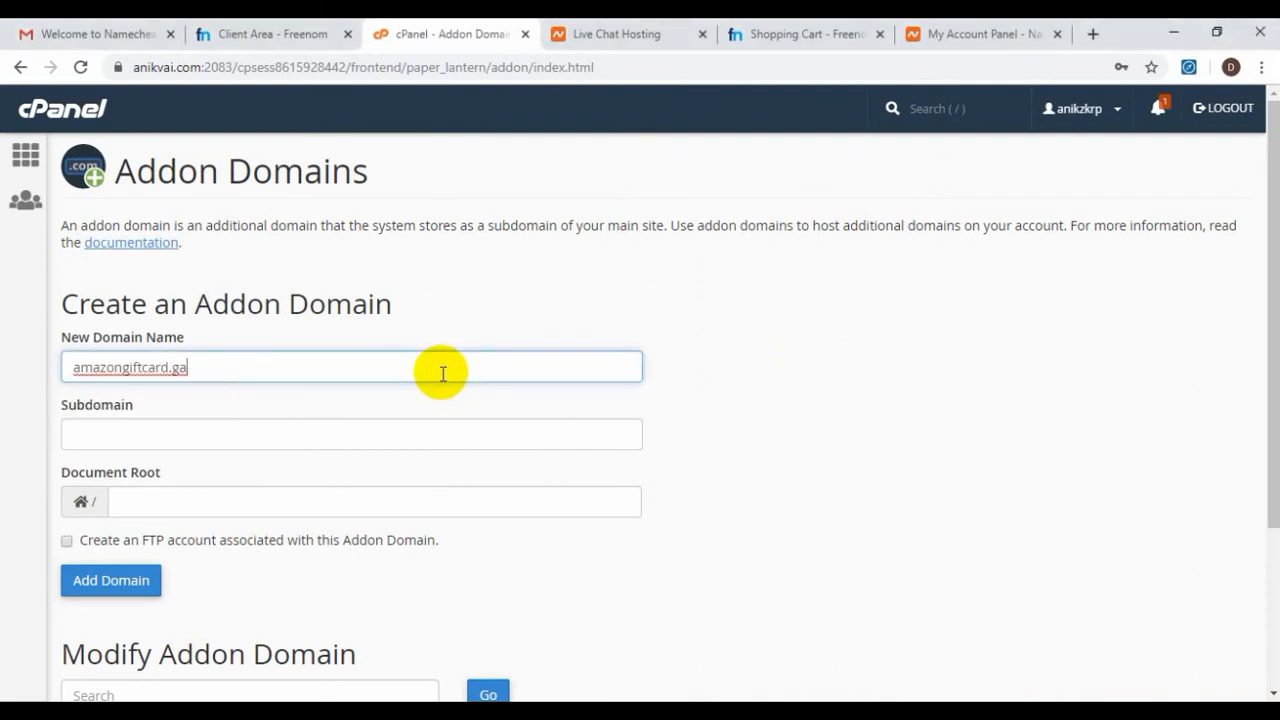
click(380, 432)
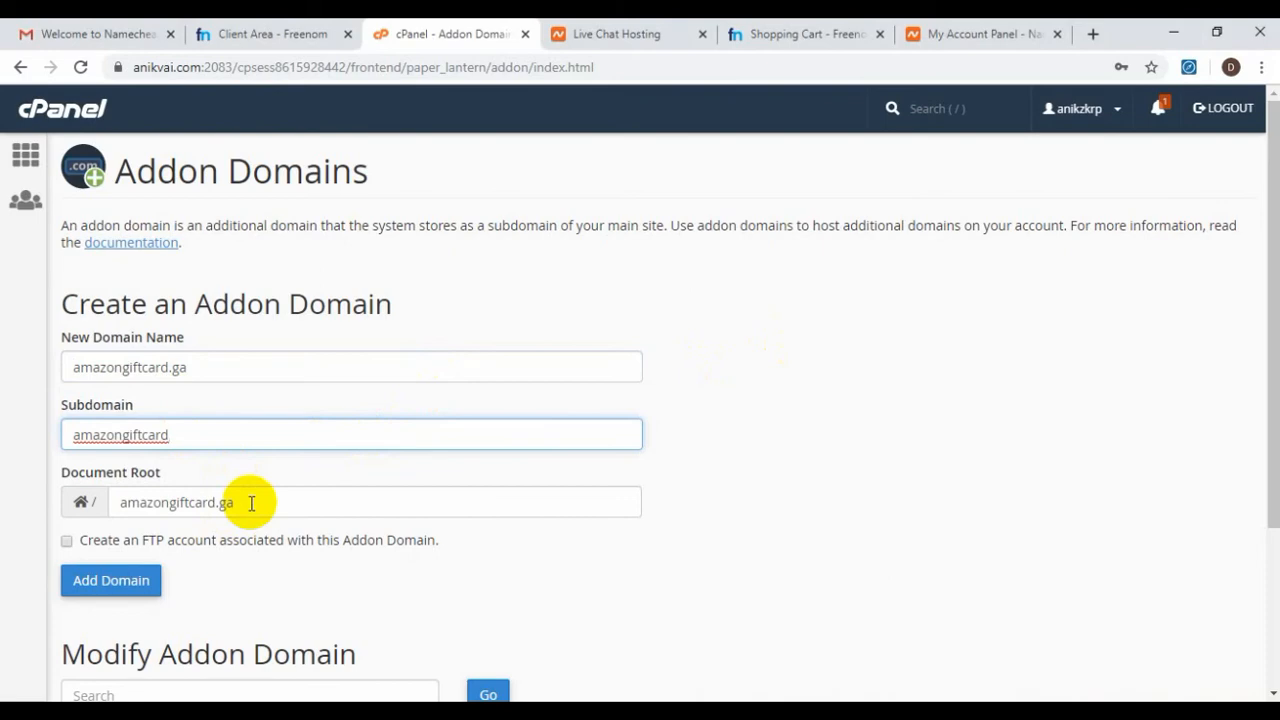
scroll(251, 503, down, 2)
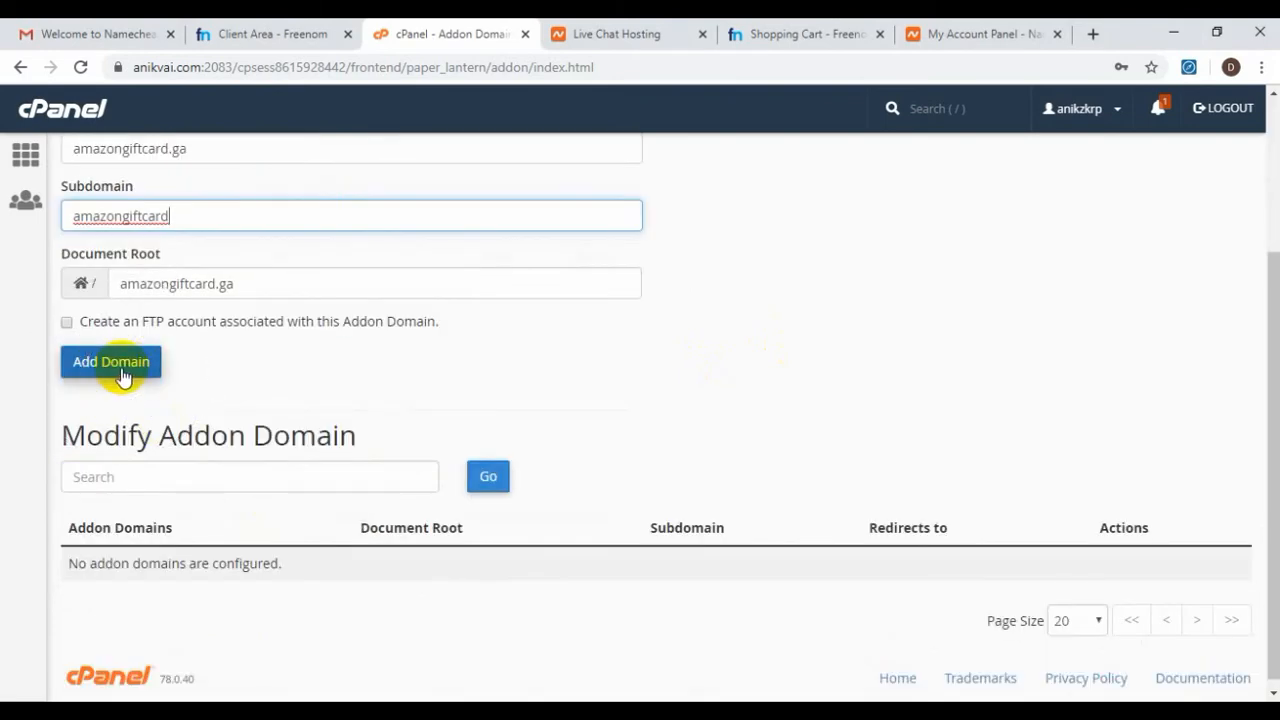
click(124, 377)
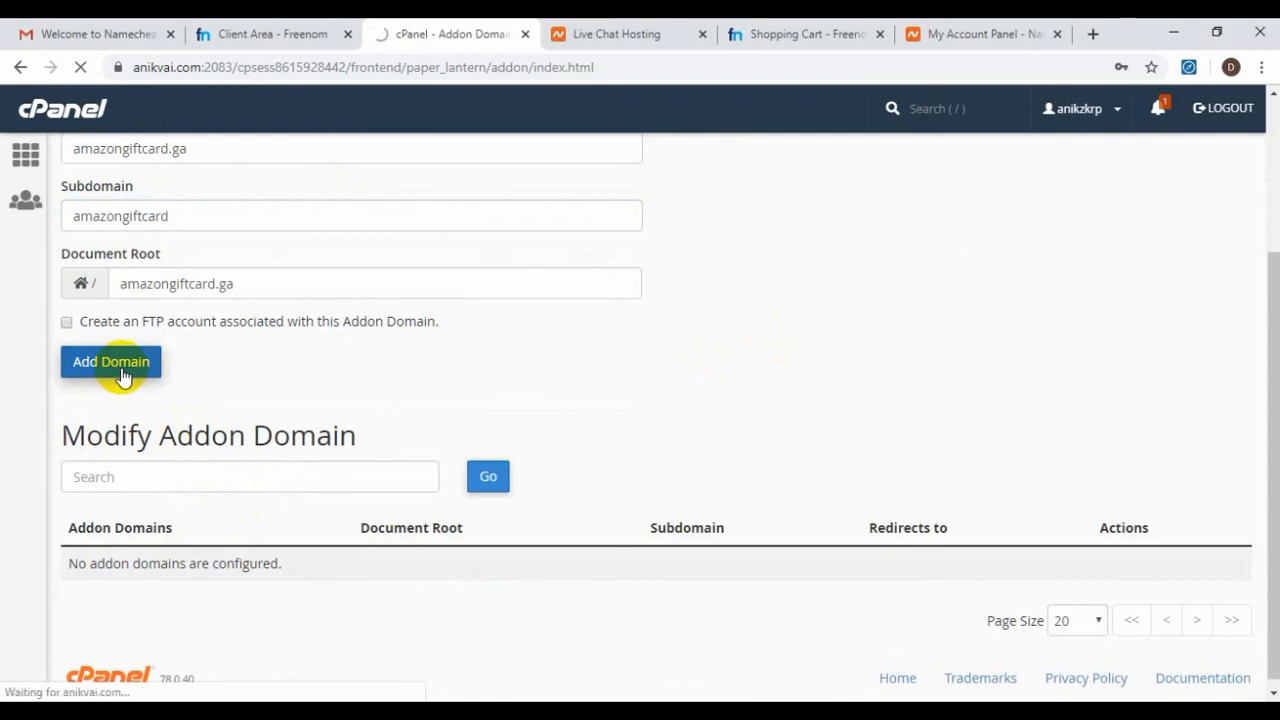
scroll(124, 377, up, 2)
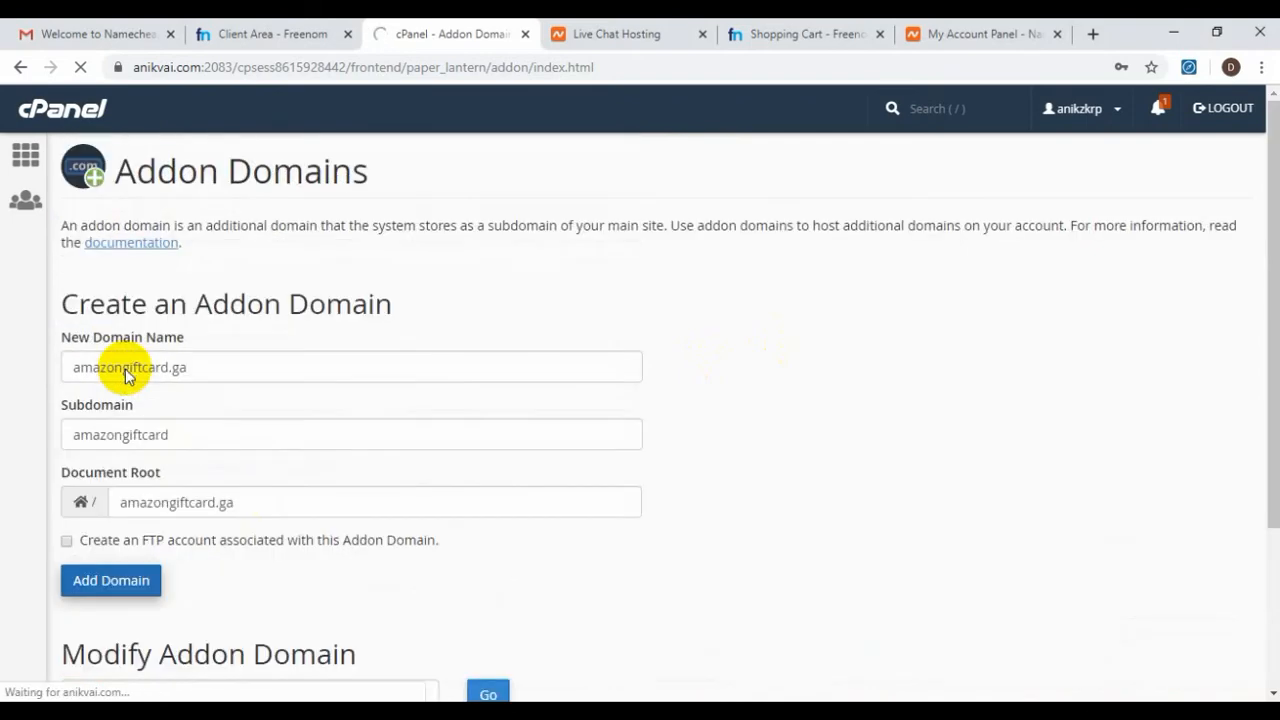
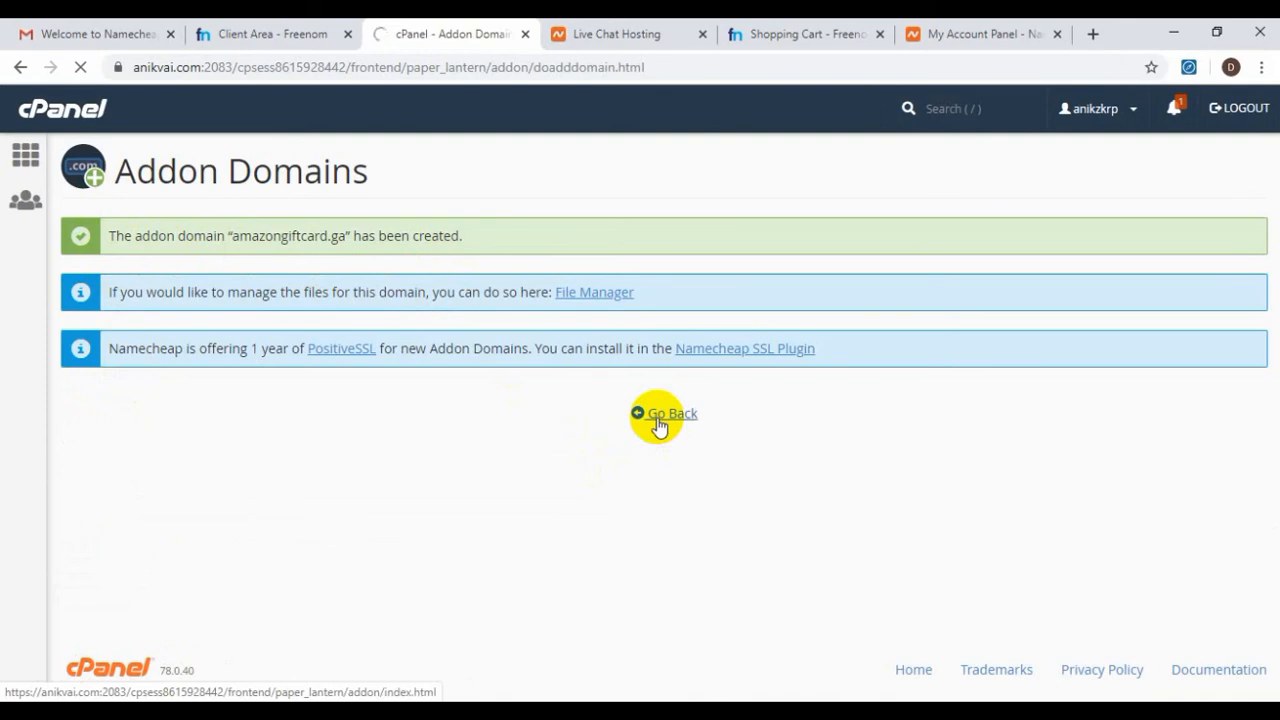
Confirm amazongiftcard.ga is listed in the Modify Addon Domain table, then return to the cPanel home page
scroll(657, 428, down, 3)
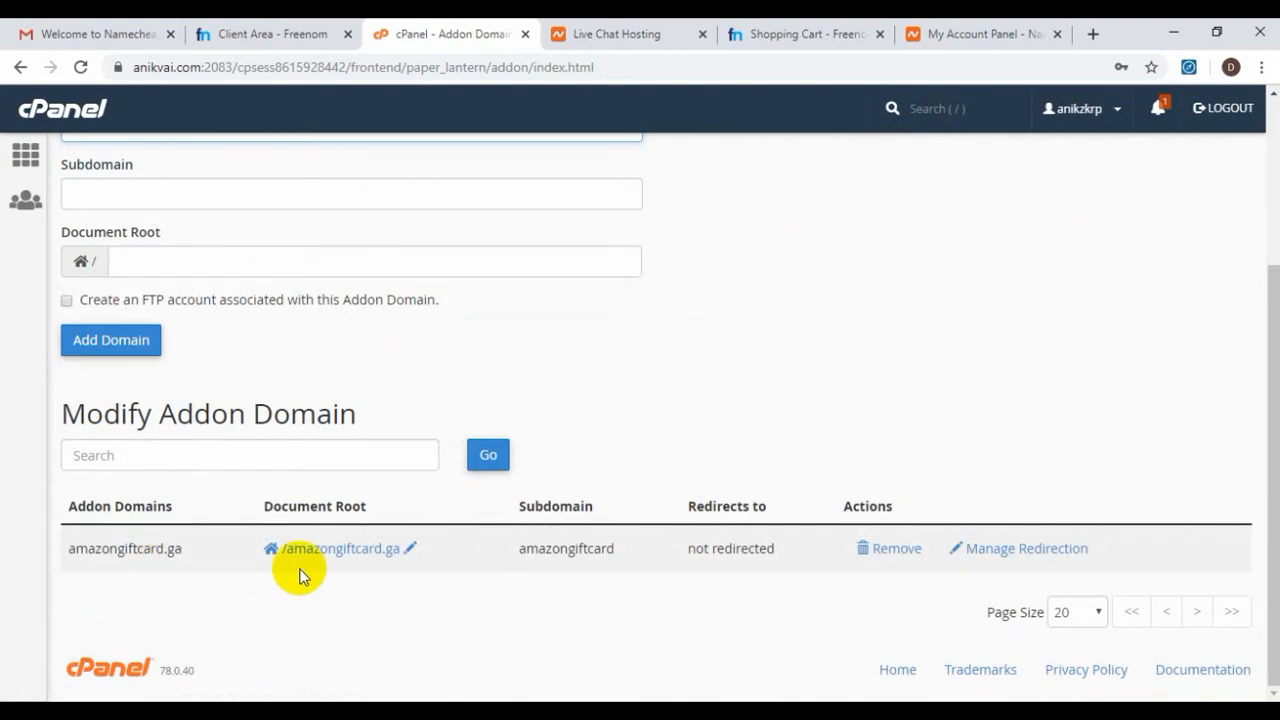
scroll(314, 563, up, 3)
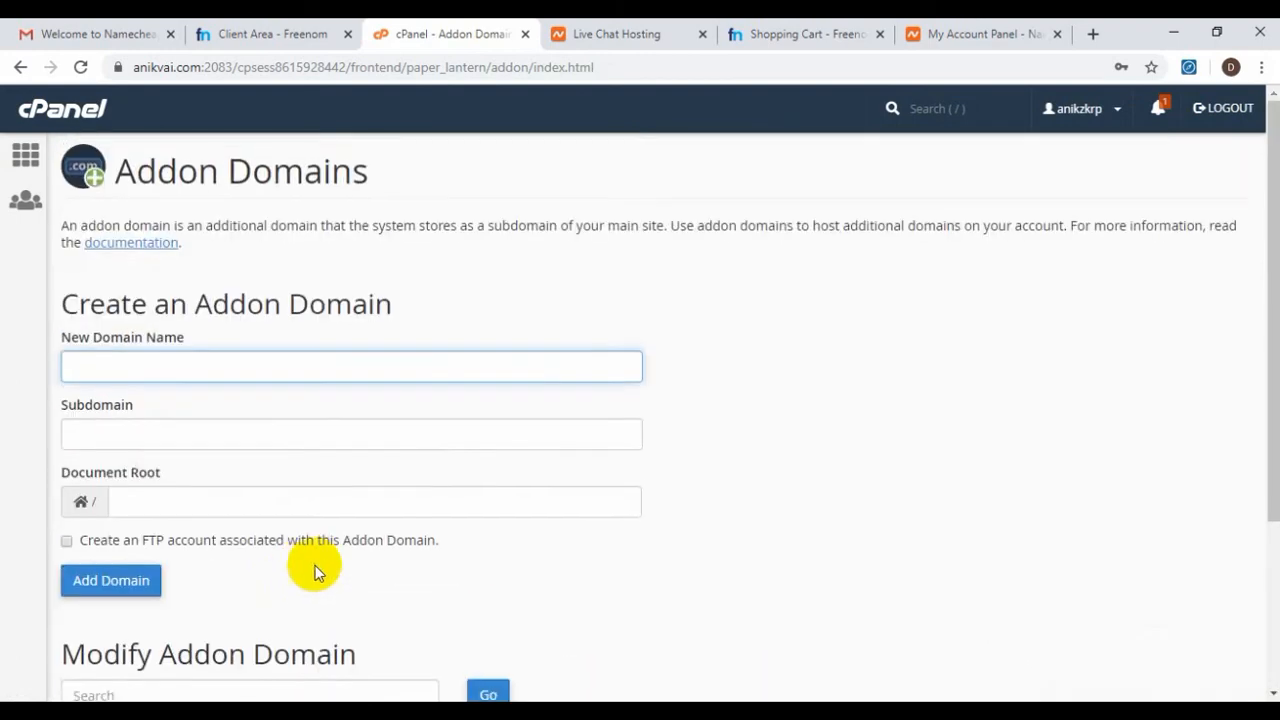
scroll(334, 514, down, 3)
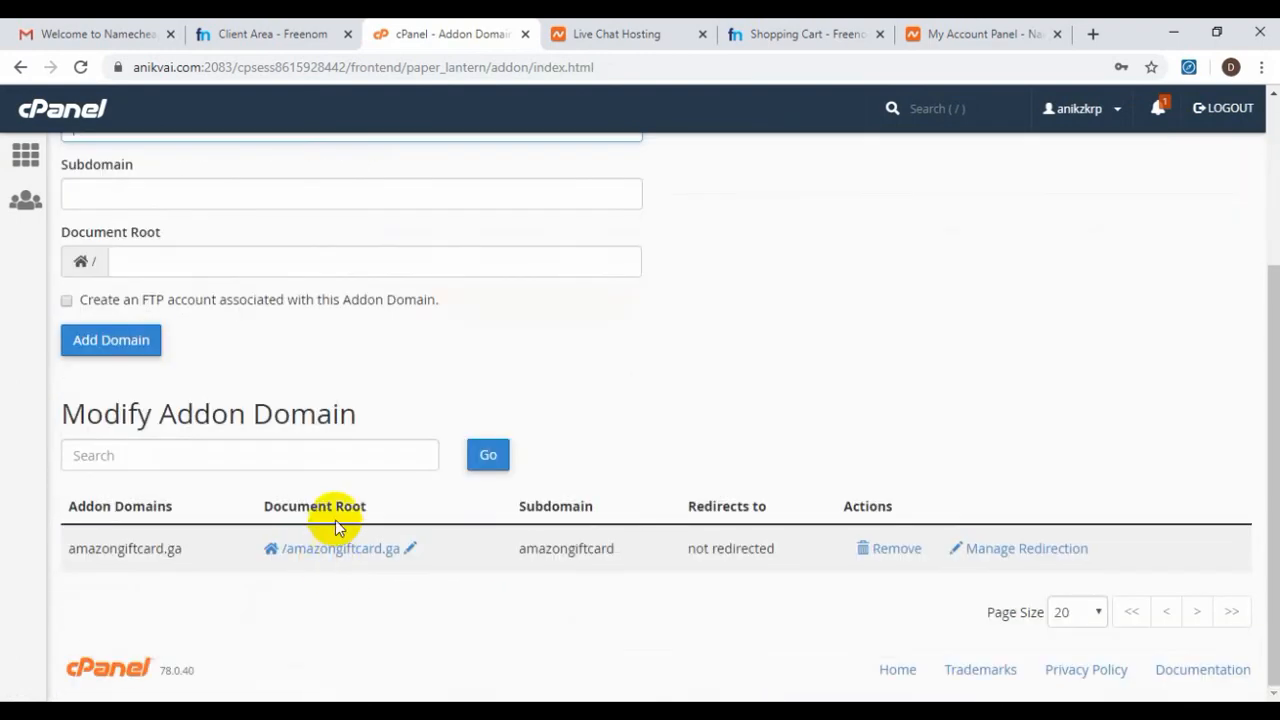
click(26, 155)
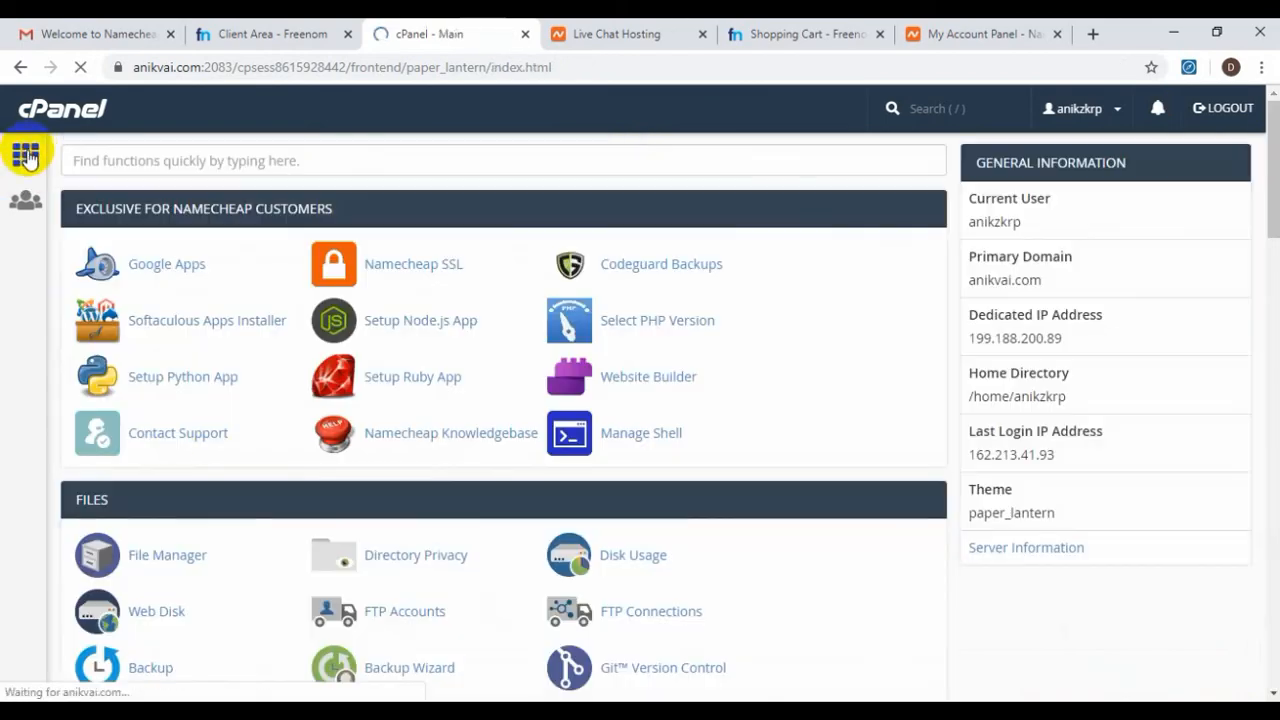
In File Manager, inspect the amazongiftcard.ga folder, which holds only cgi-bin, and compare it with public_html
click(155, 555)
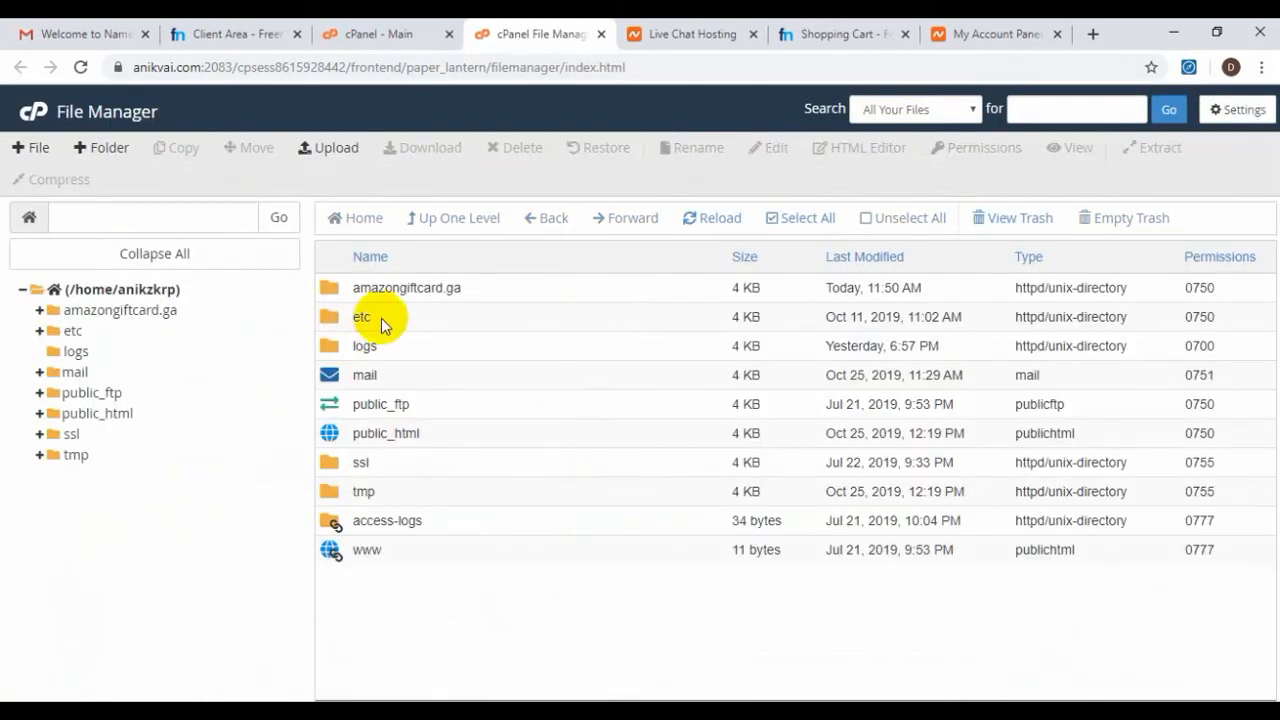
double_click(335, 289)
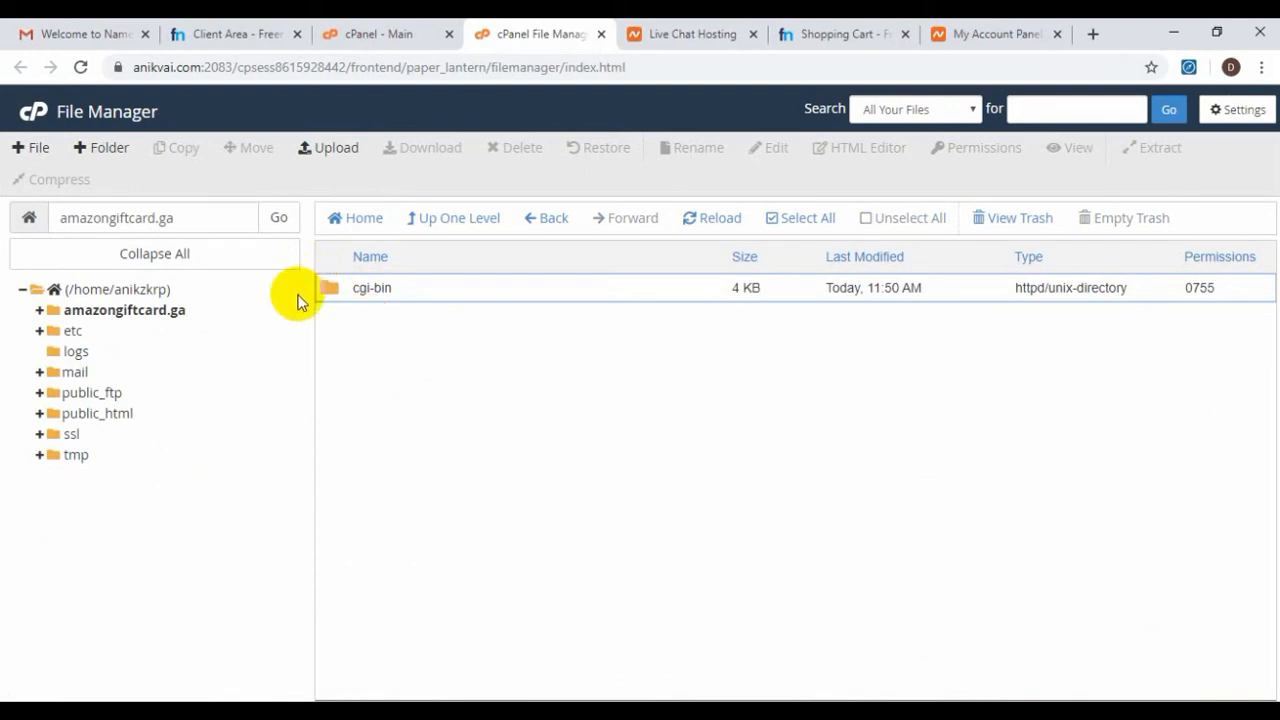
click(92, 415)
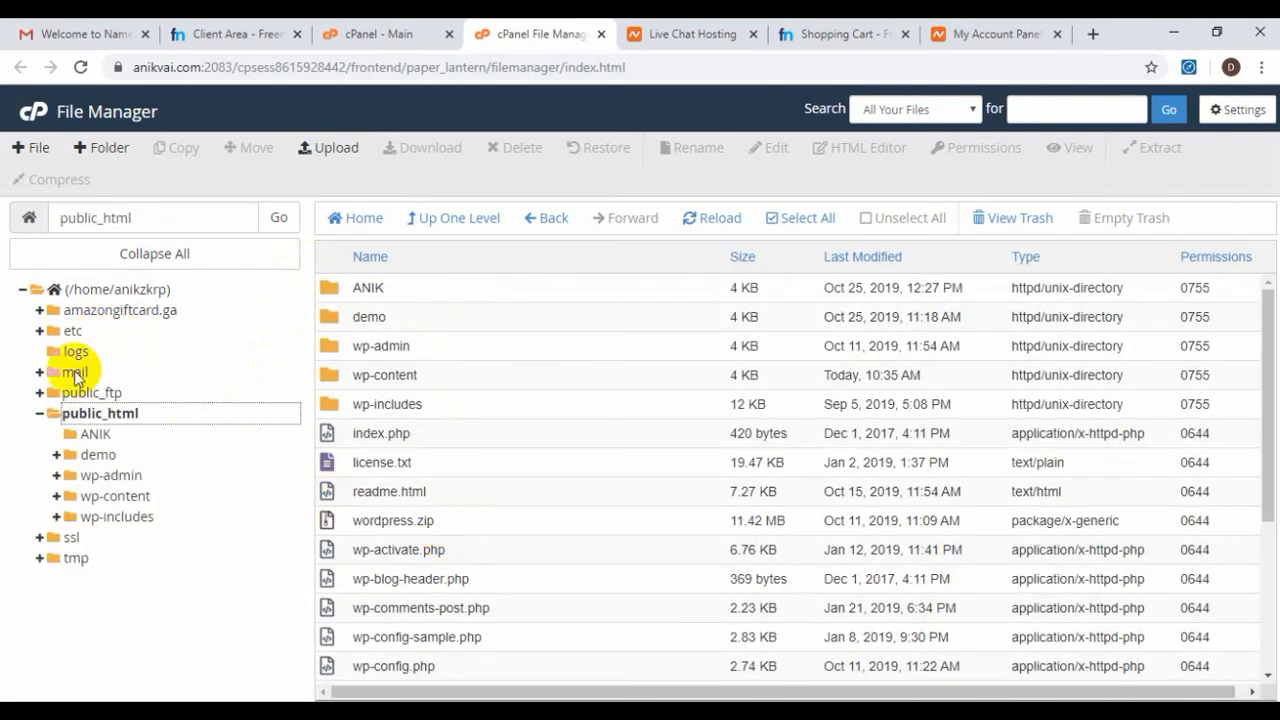
click(38, 413)
click(117, 308)
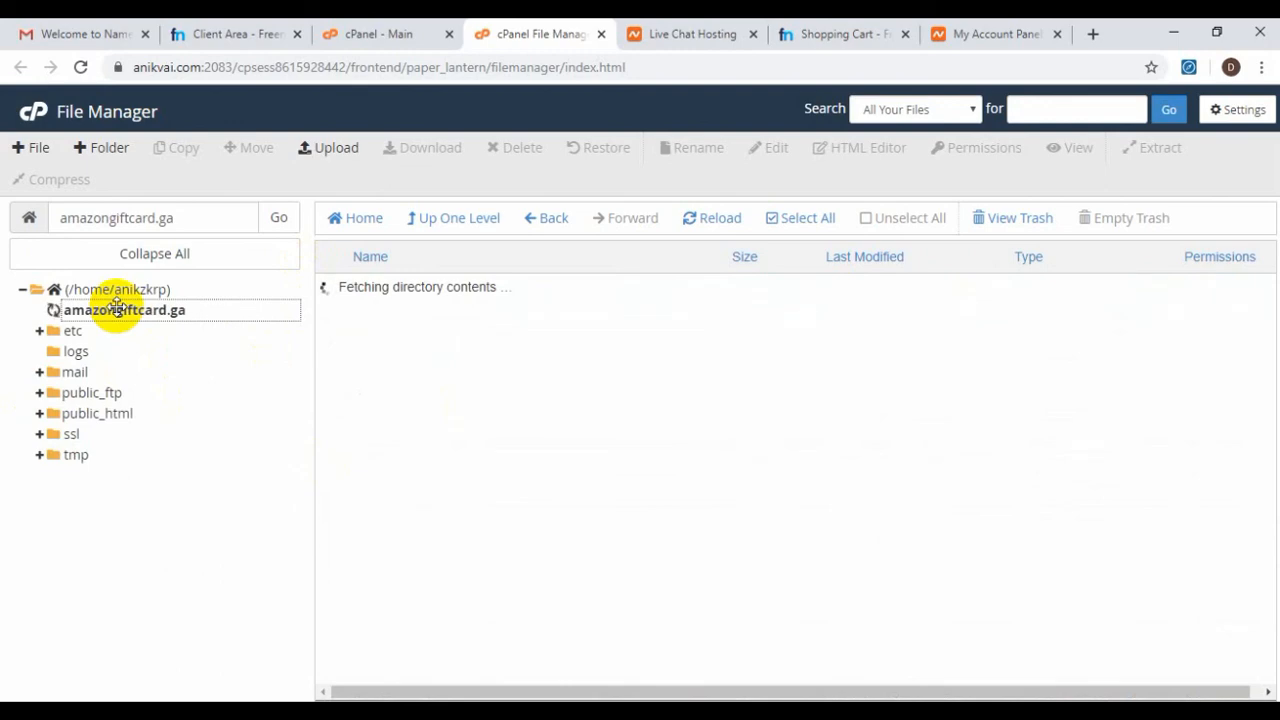
click(42, 313)
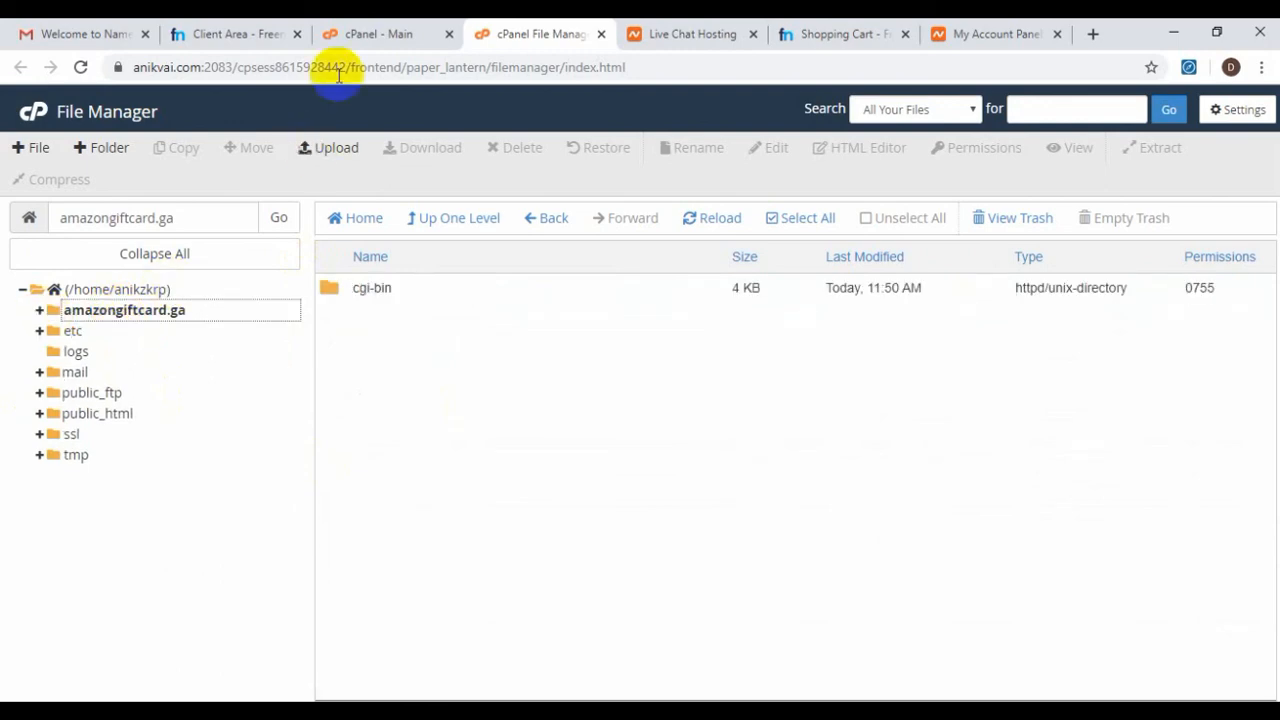
click(356, 40)
Scroll the Statistics sidebar to check that 1 of 2 addon domains is used
scroll(896, 400, down, 4)
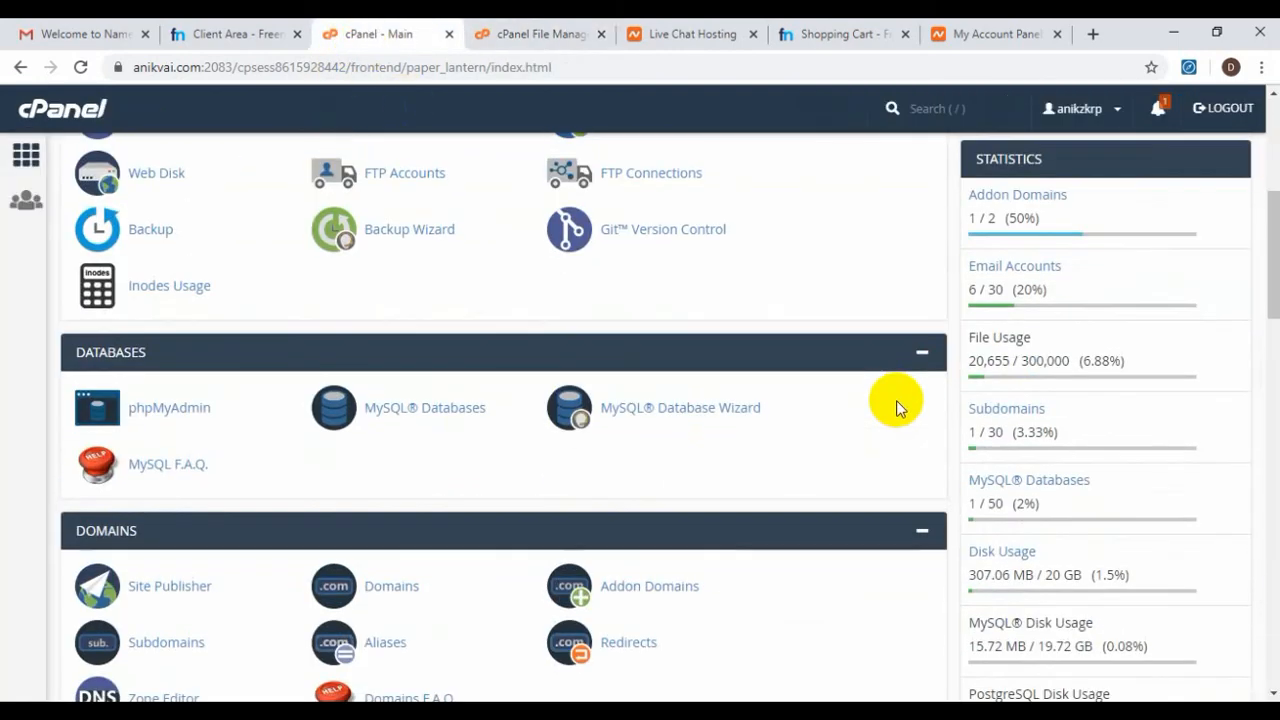
scroll(952, 498, down, 2)
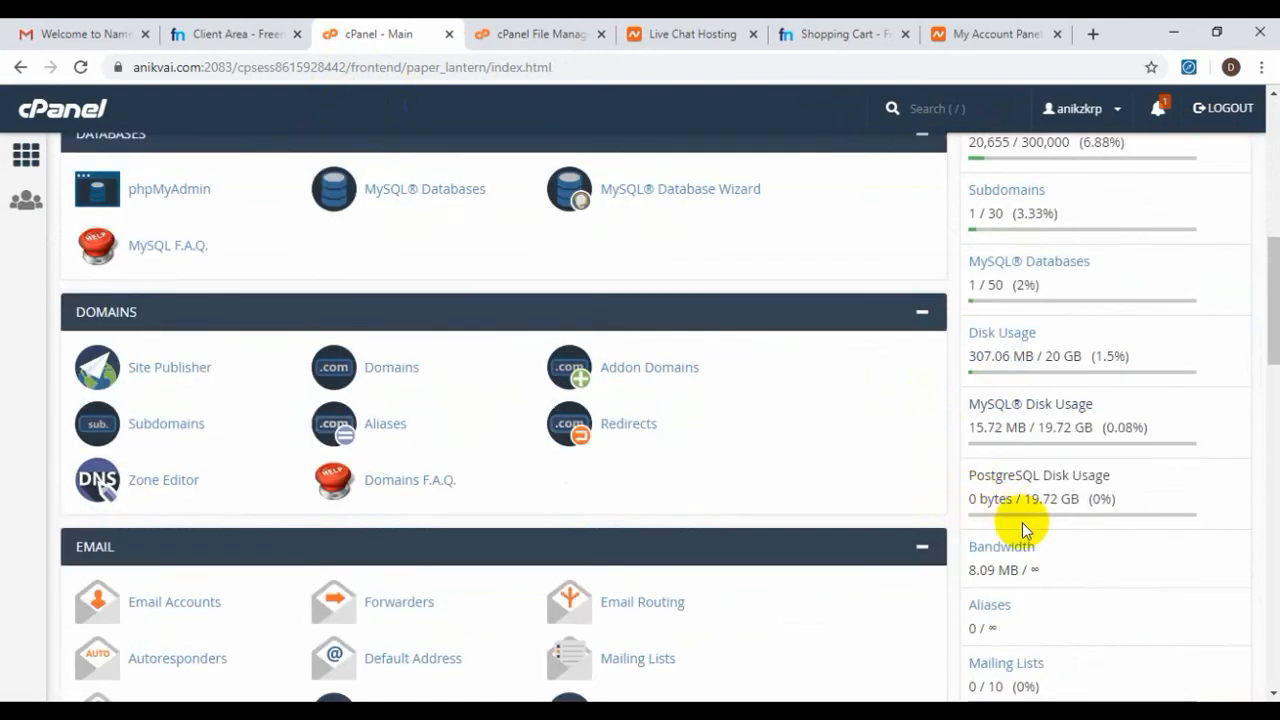
scroll(1022, 522, down, 2)
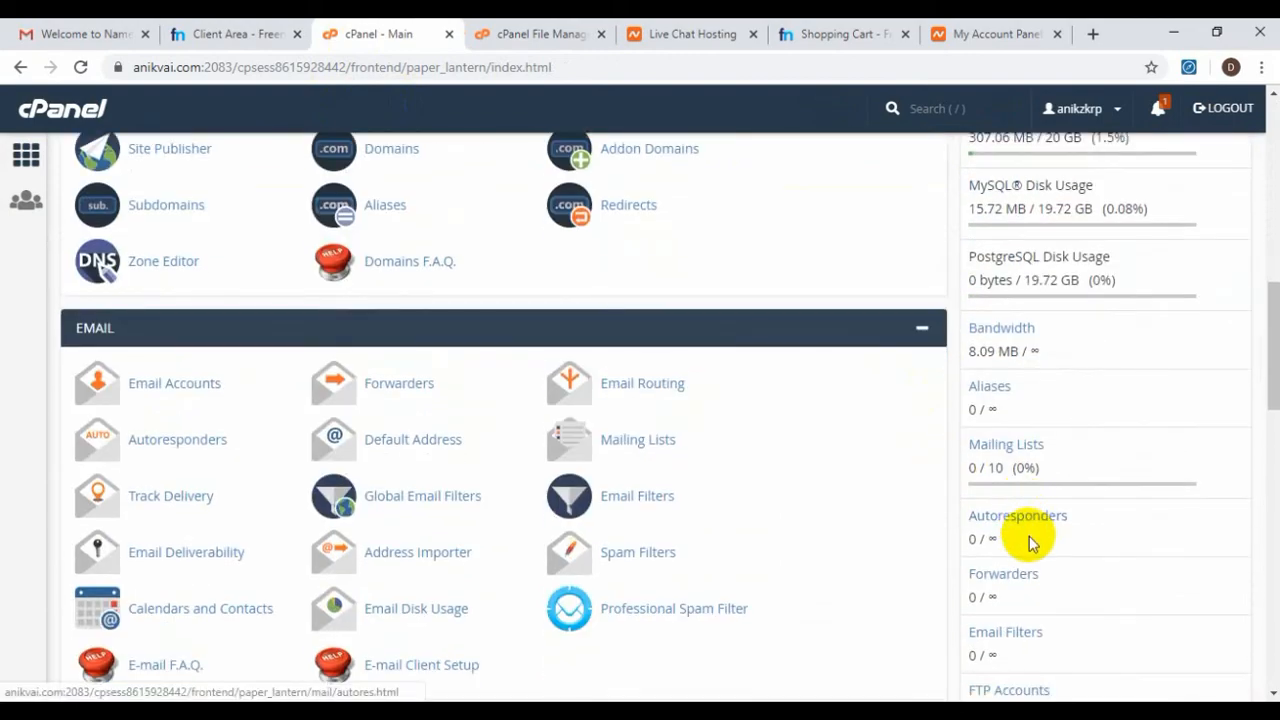
scroll(1010, 400, down, 2)
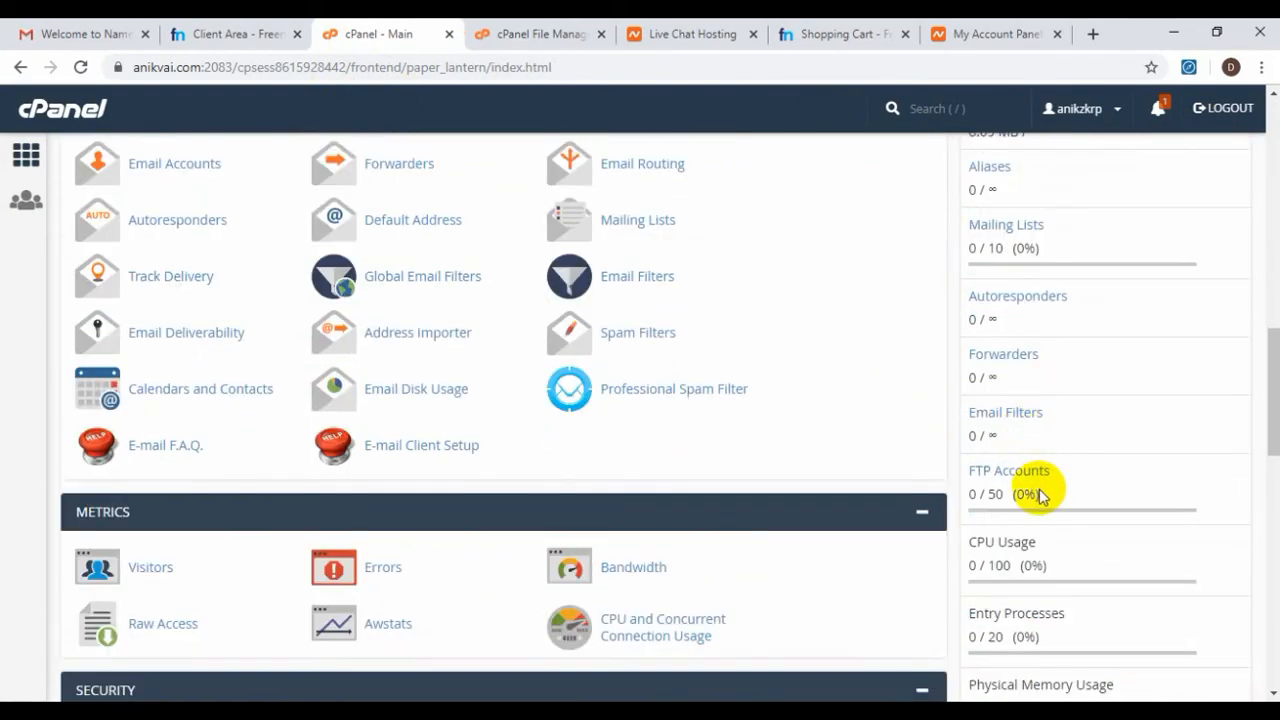
scroll(1038, 495, down, 2)
scroll(1040, 497, up, 8)
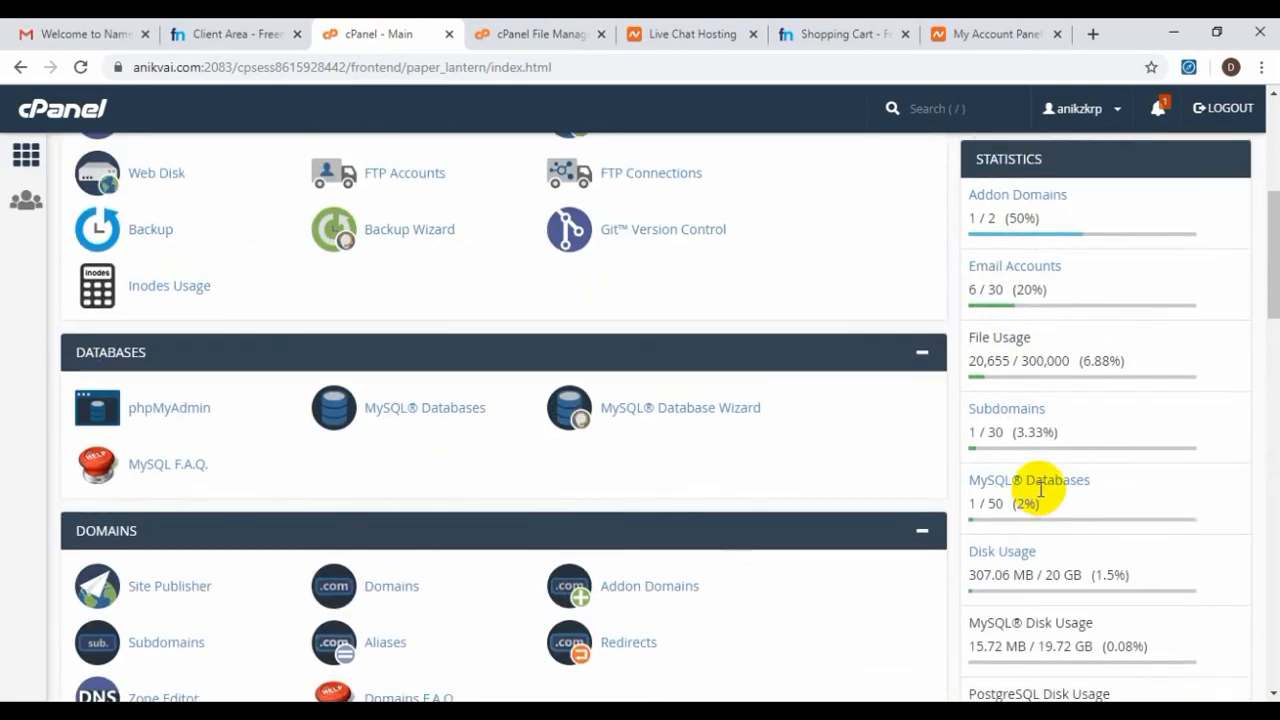
scroll(1040, 497, up, 2)
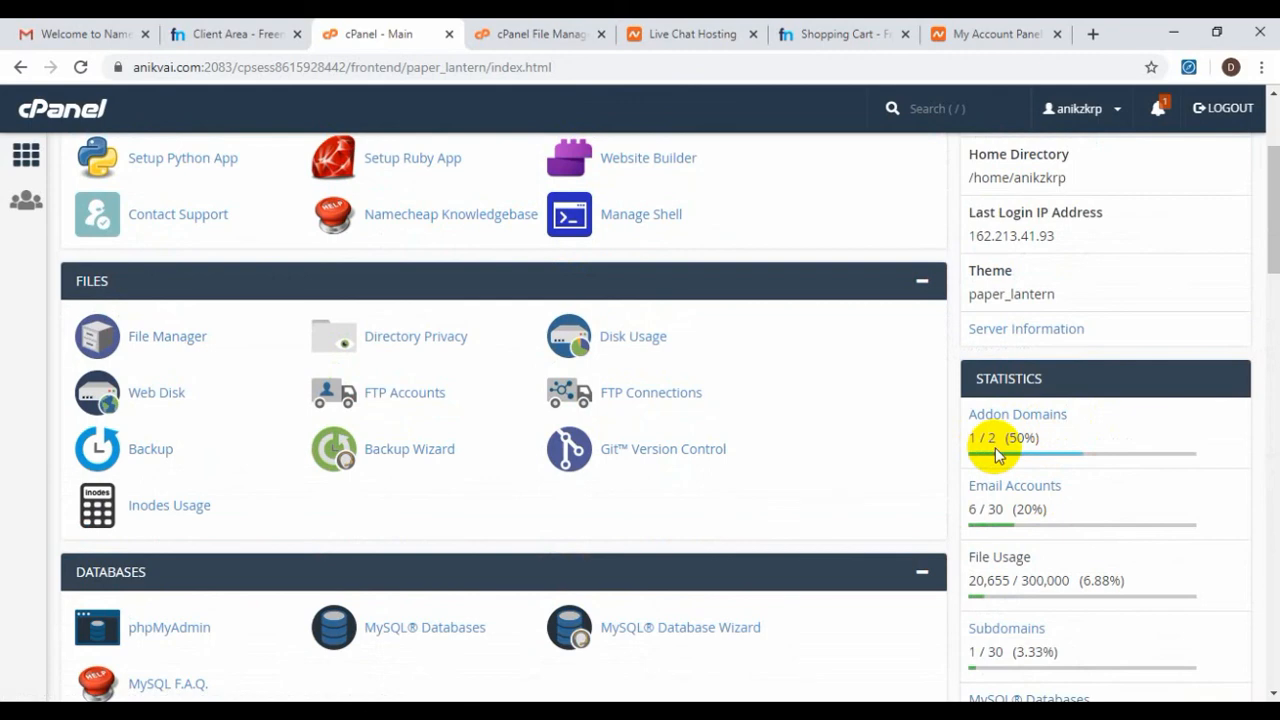
Return from File Manager to the cPanel home tab and go to Addon Domains
click(518, 33)
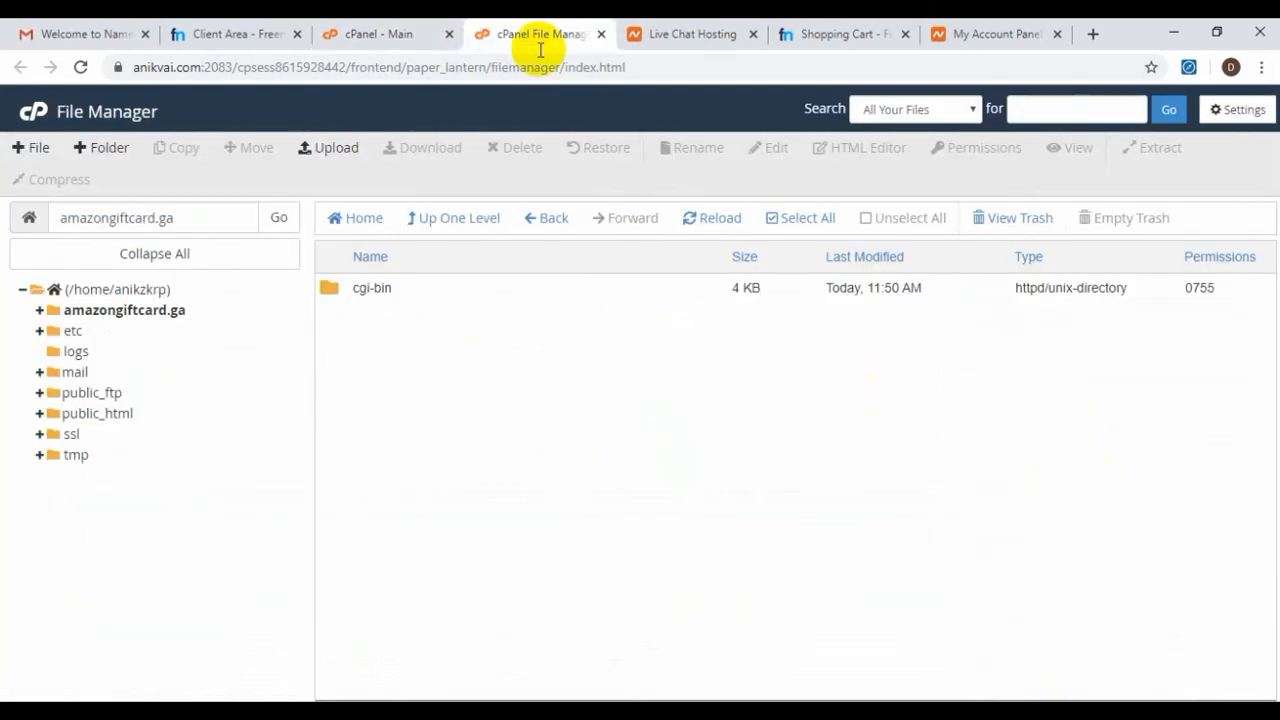
click(398, 33)
scroll(430, 380, down, 2)
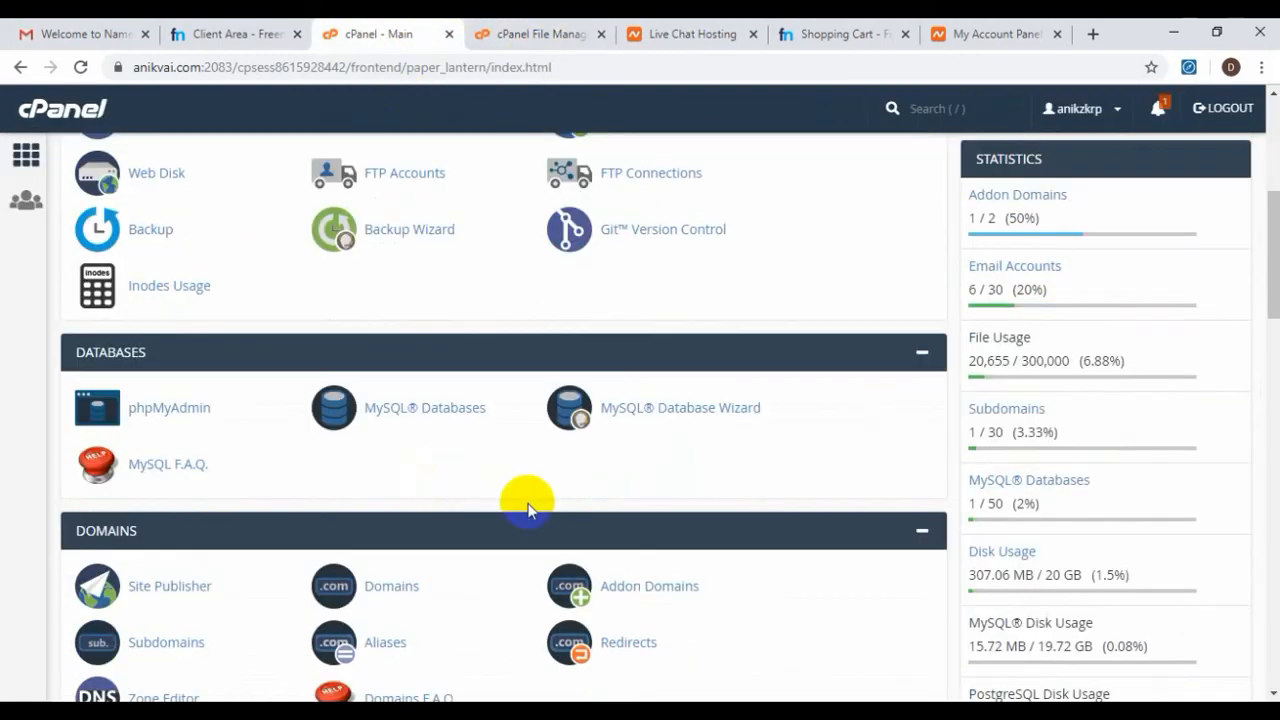
click(655, 588)
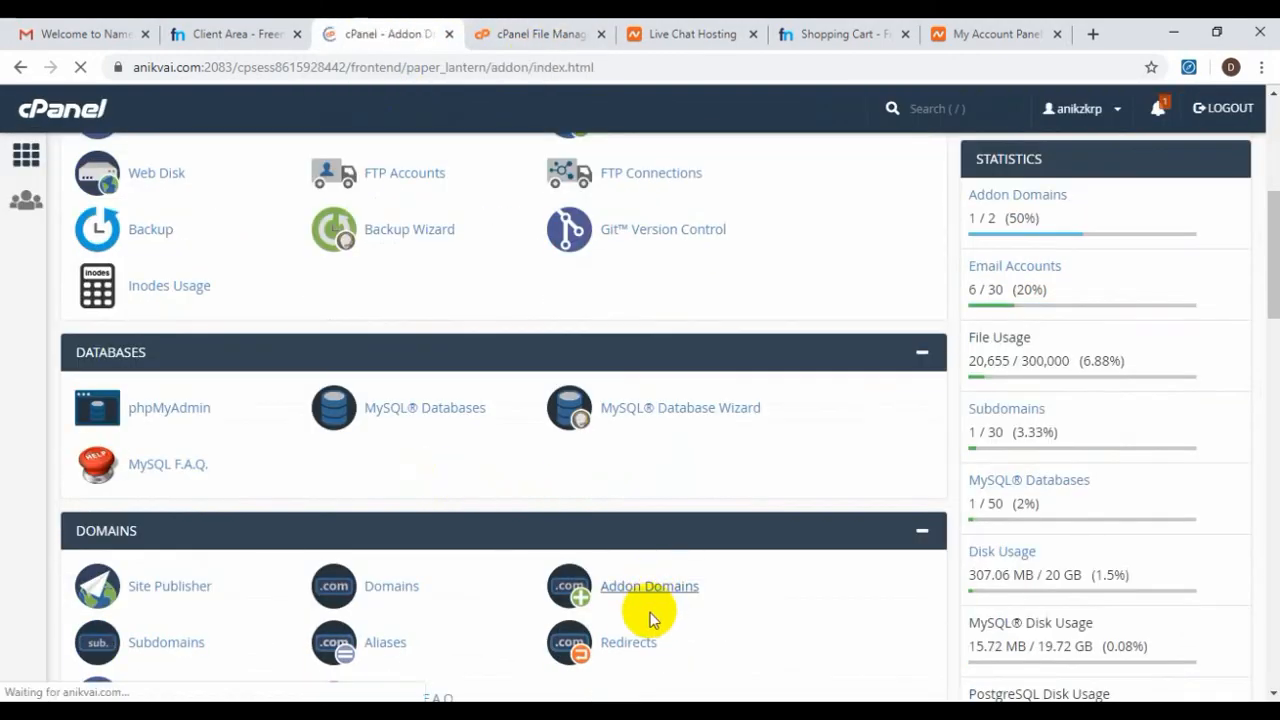
Review the amazongiftcard.ga addon entry, then view its Namecheap hosting nameservers on Freenom
scroll(646, 605, down, 2)
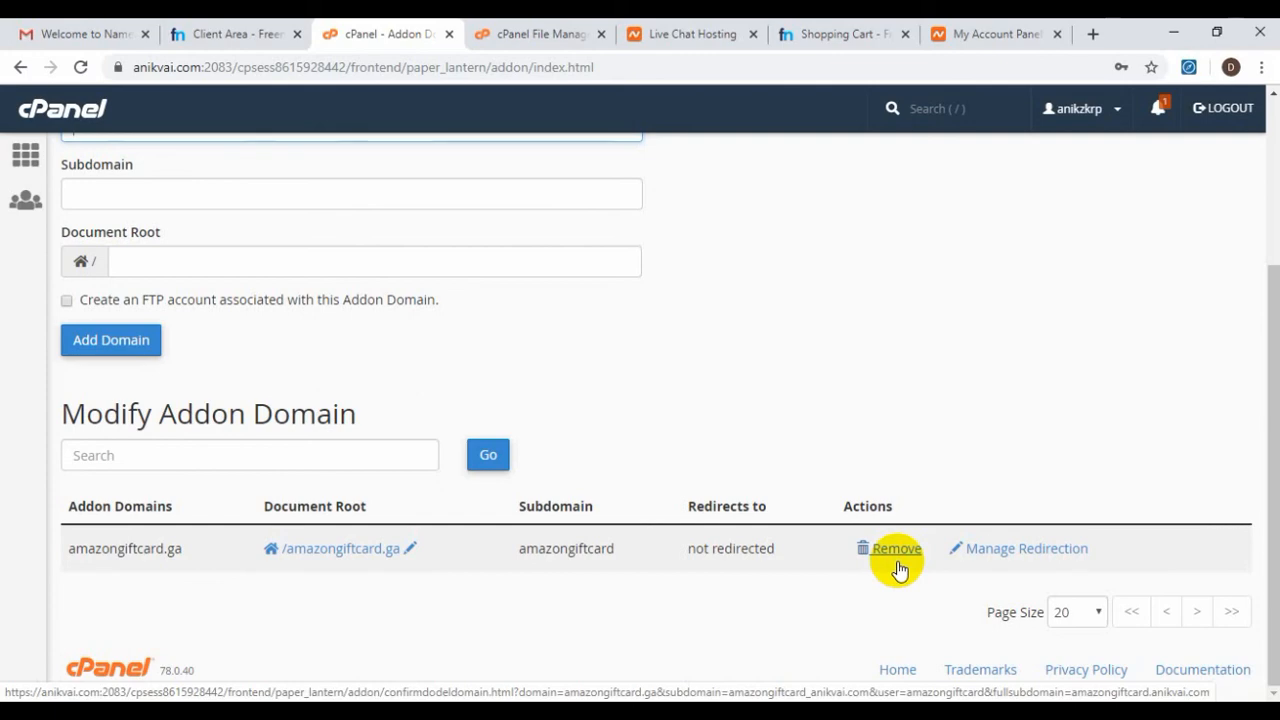
scroll(897, 566, up, 2)
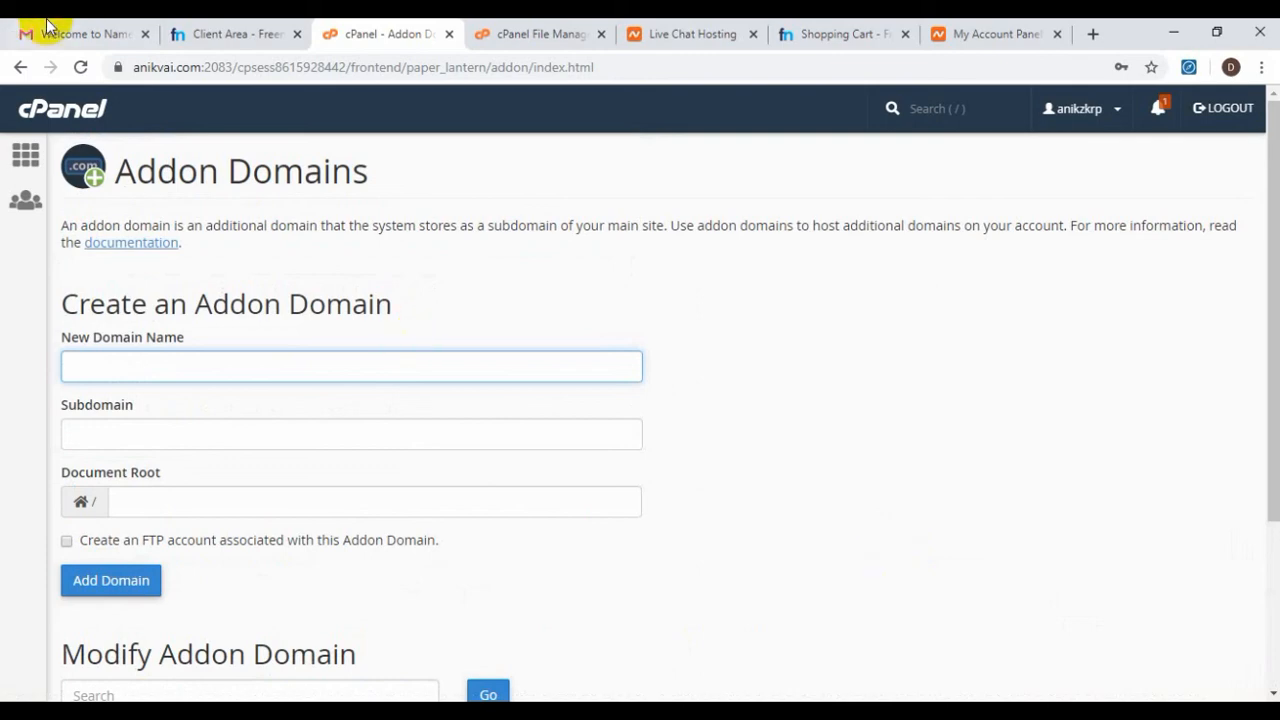
click(205, 25)
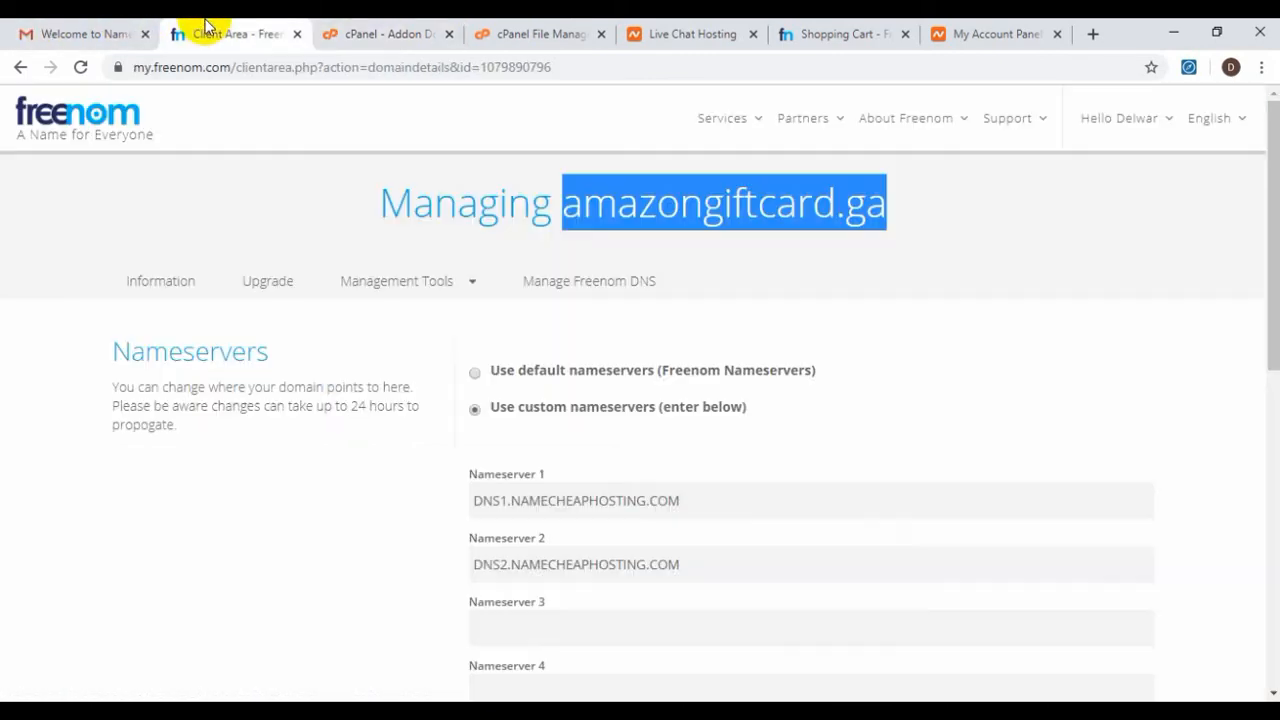
click(281, 179)
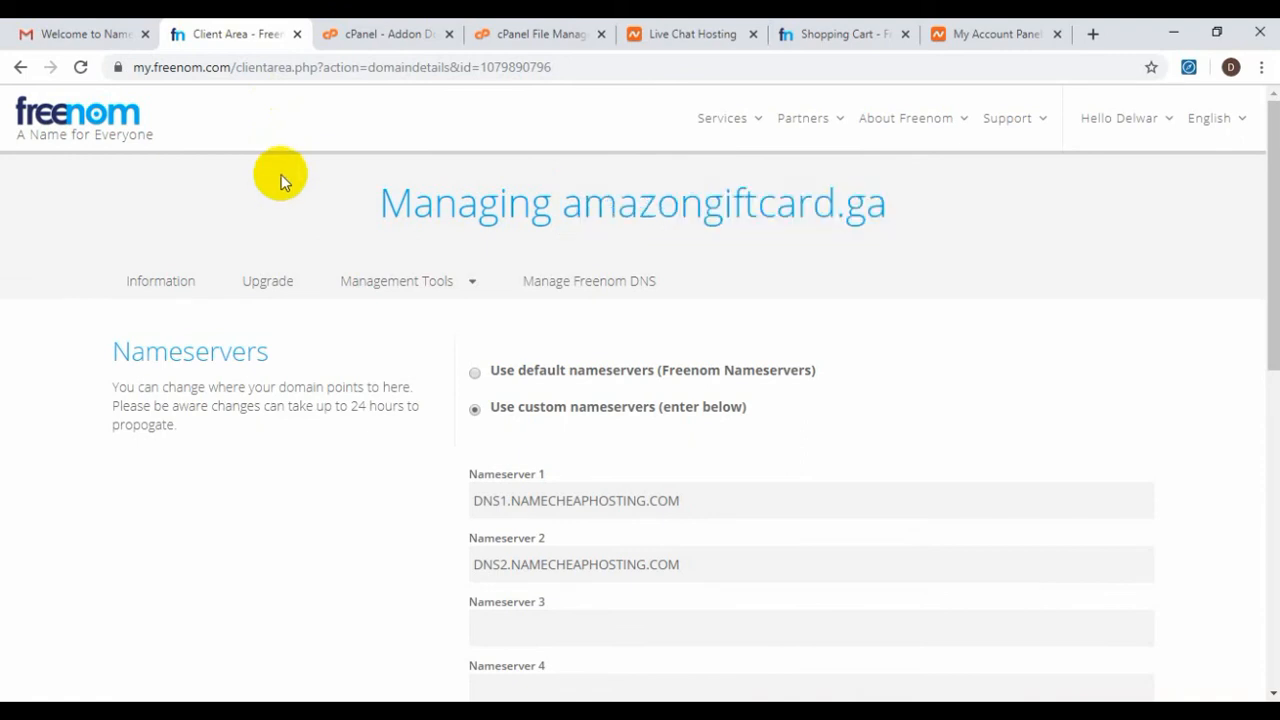